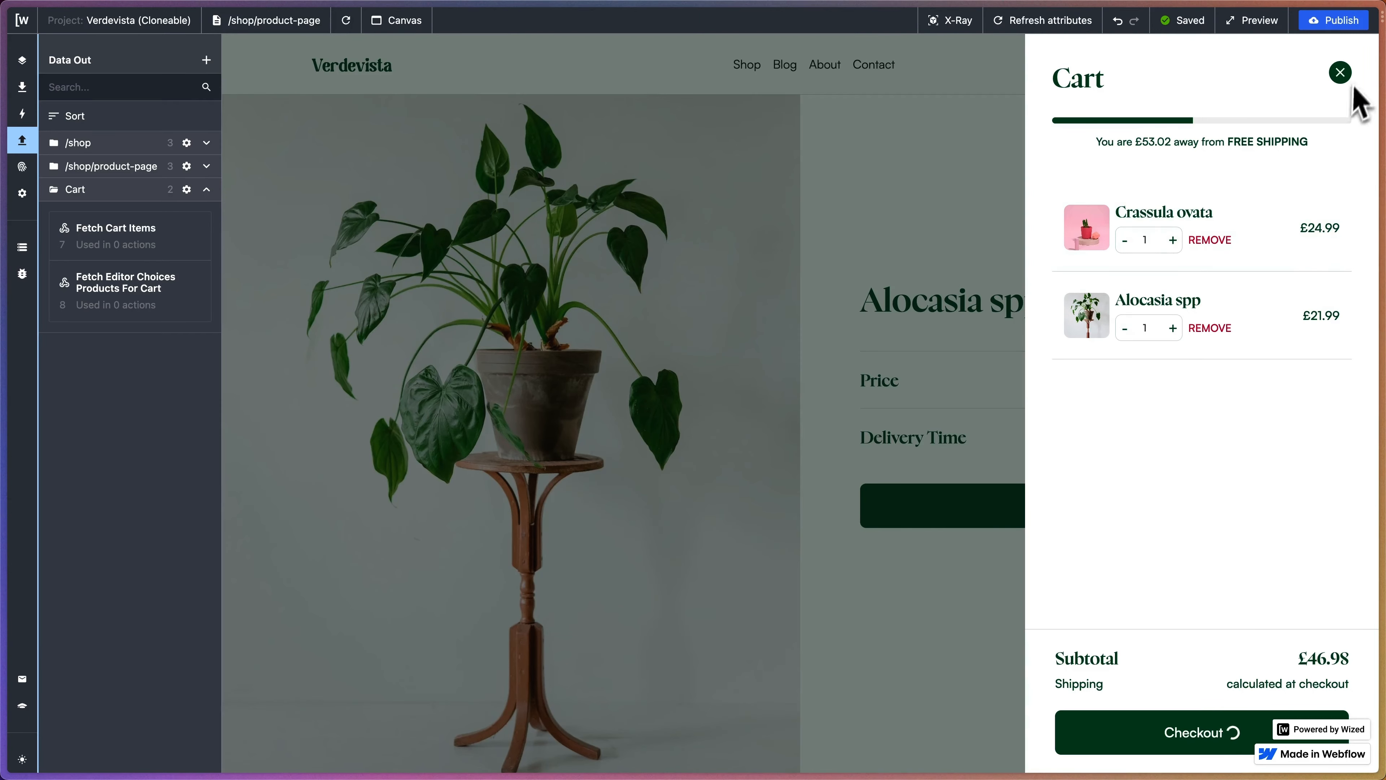
- Close the two-plant cart drawer in the canvas preview to reveal the Alocasia spp page
click(1340, 72)
- Duplicate the Fetch Cart Items request and retitle the copy 'Create Checkout'
click(166, 240)
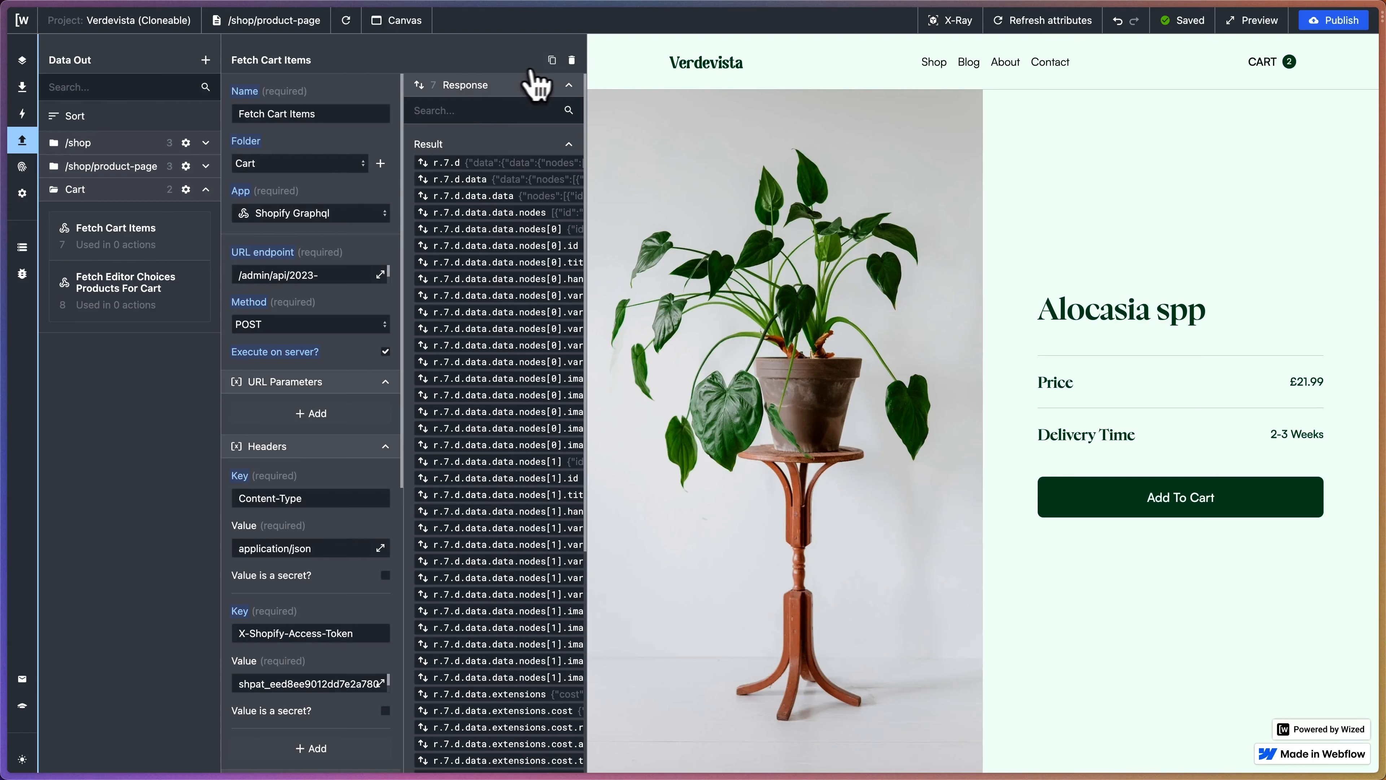
click(552, 60)
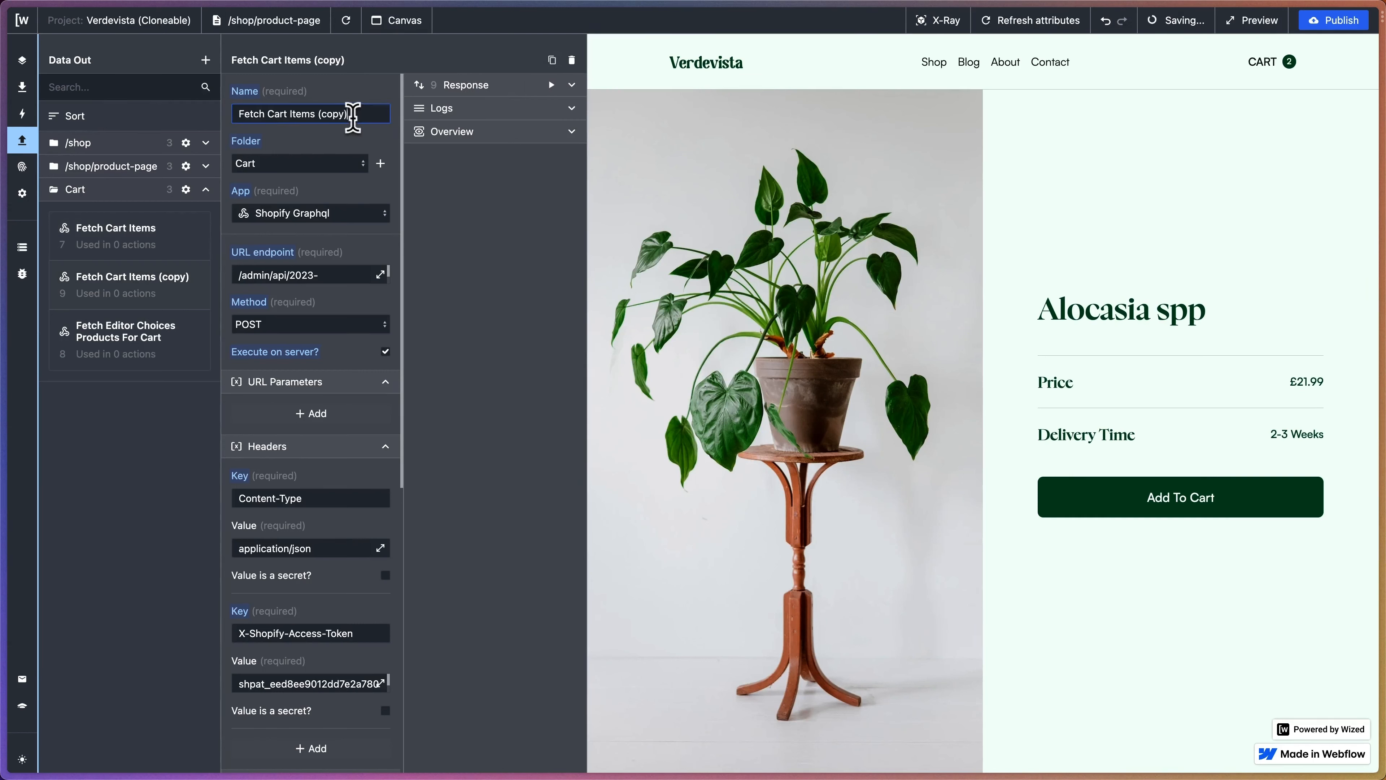
drag(353, 116, 89, 115)
text(Creat)
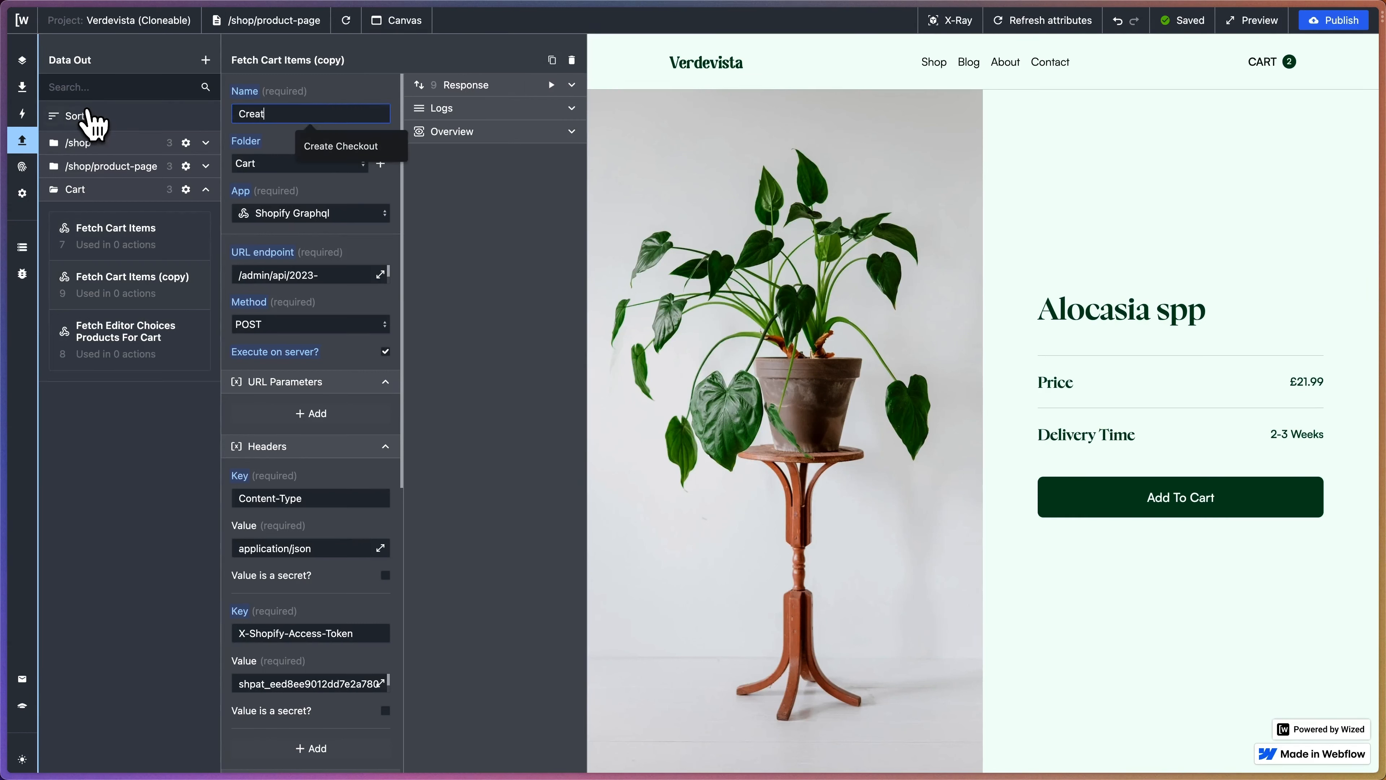
text(e Checkout)
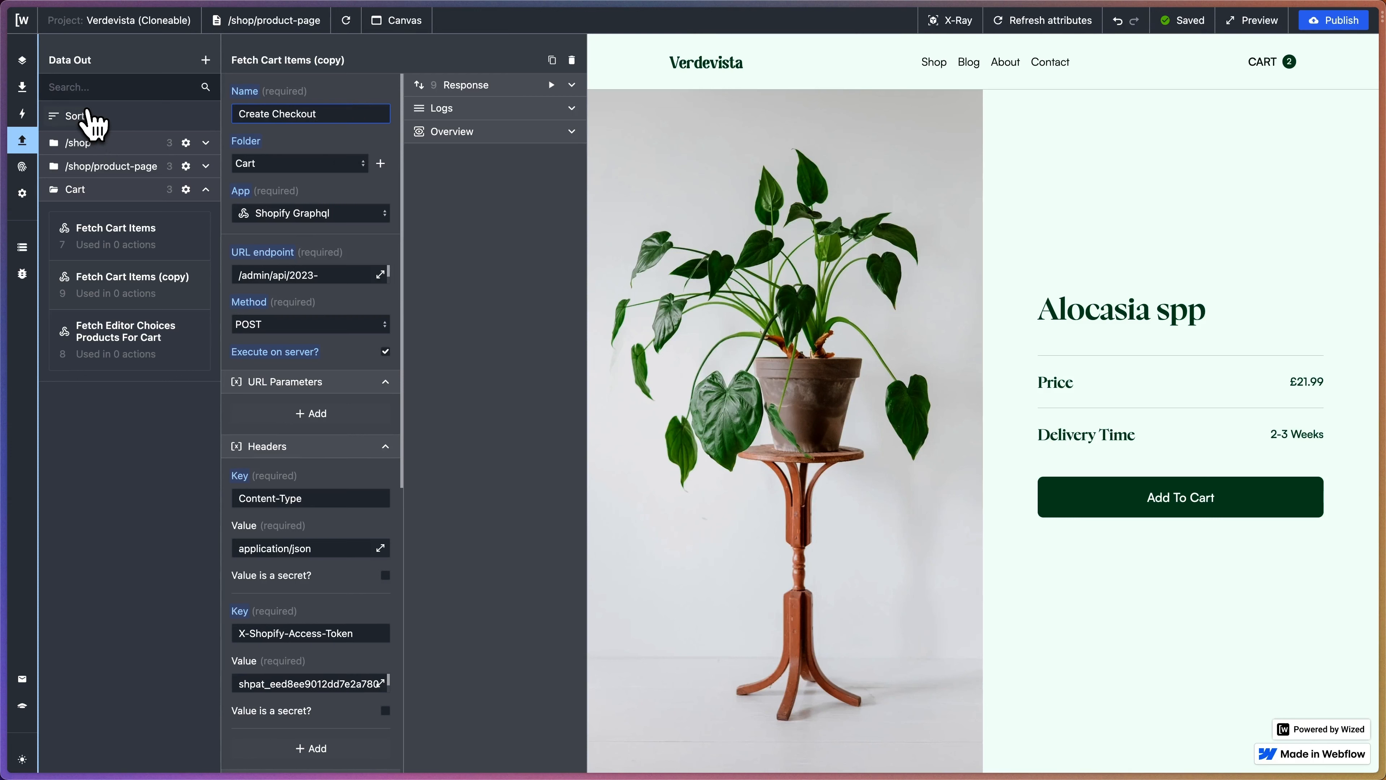
- Change the Create Checkout endpoint from /admin/api/2023-07/graphql.json to /api/2023-07/graphql.json
click(343, 87)
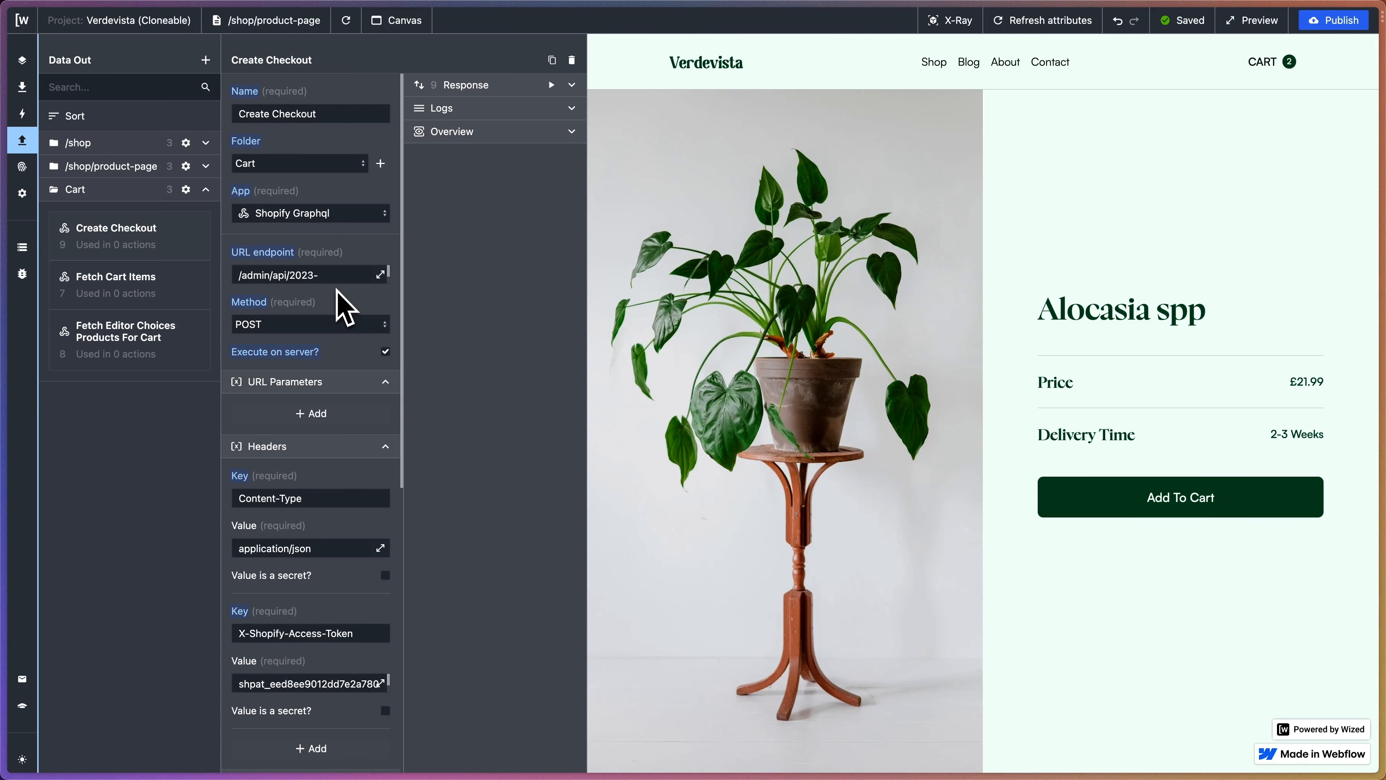
click(381, 274)
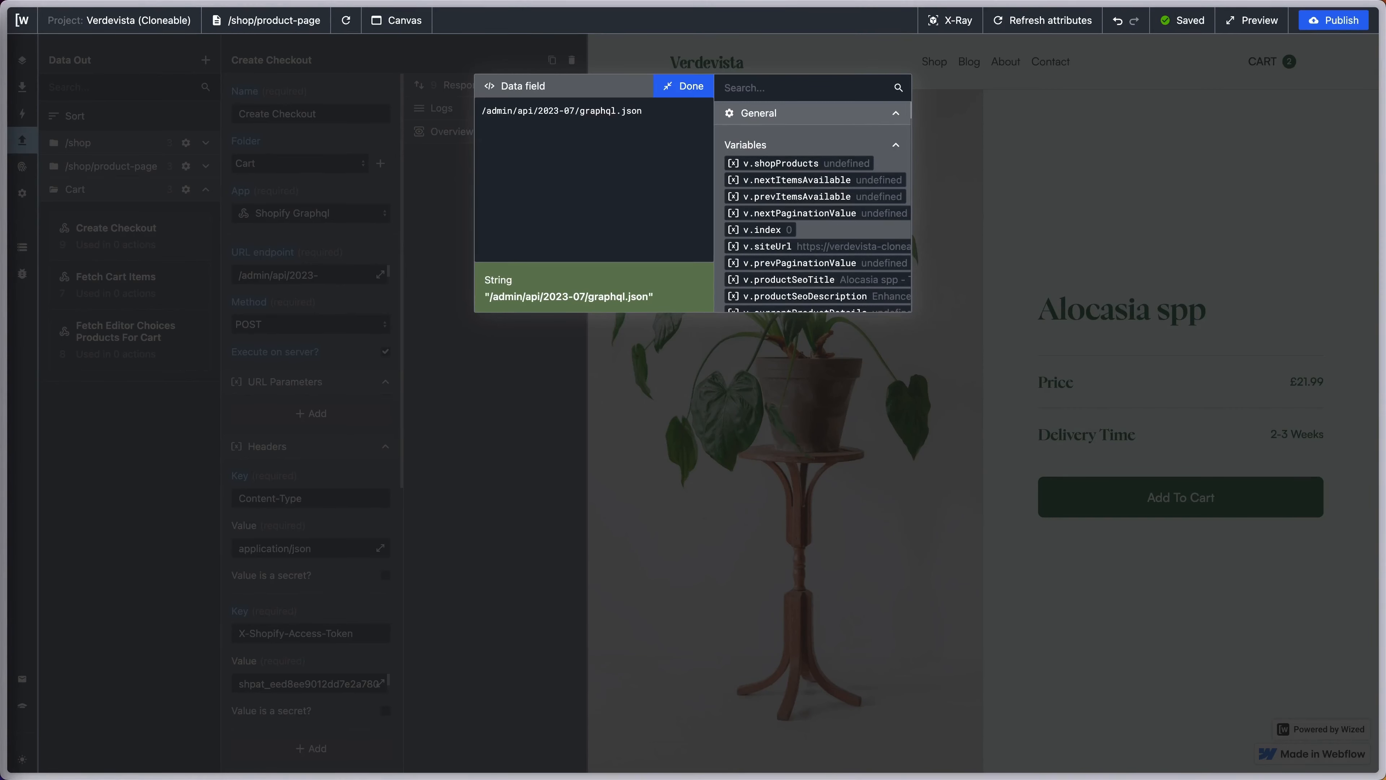
drag(643, 111, 335, 113)
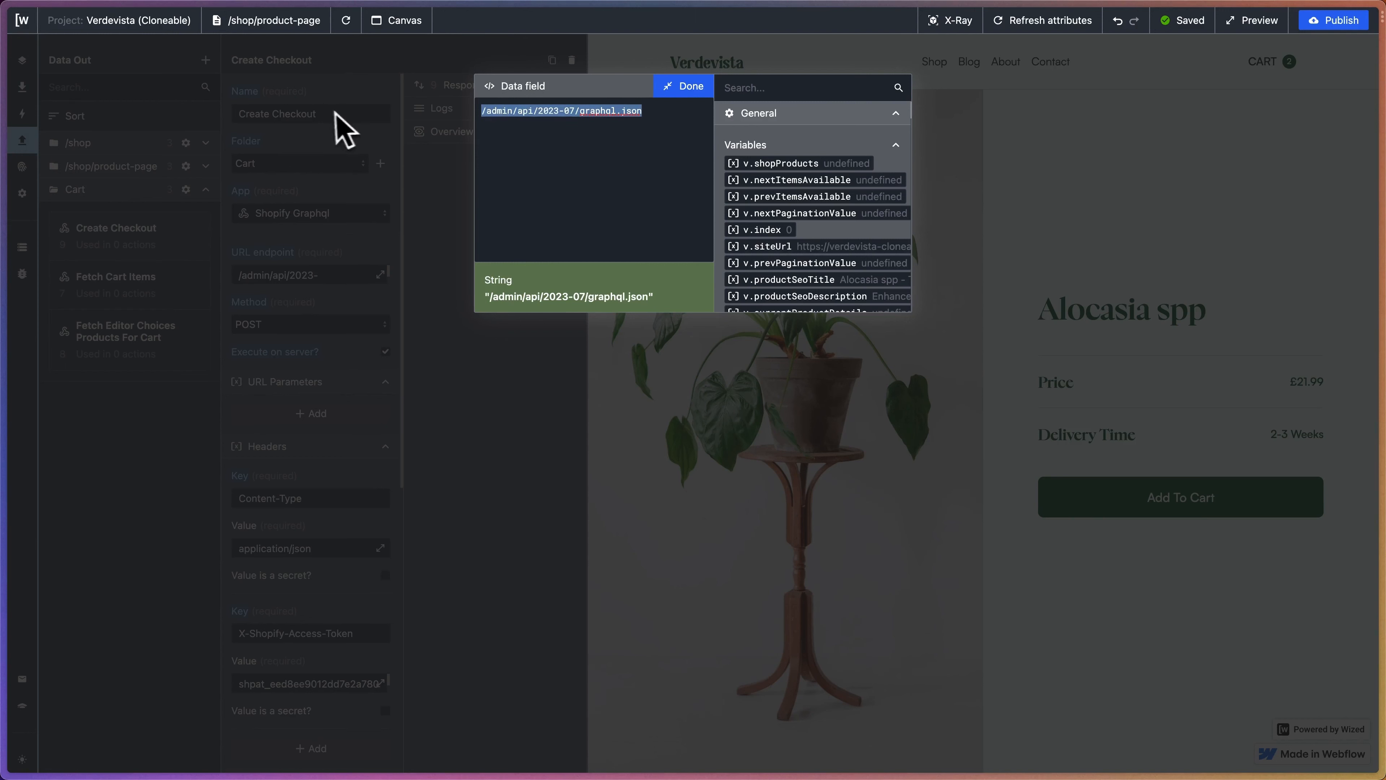
text(/api/2023-07/graphql.json)
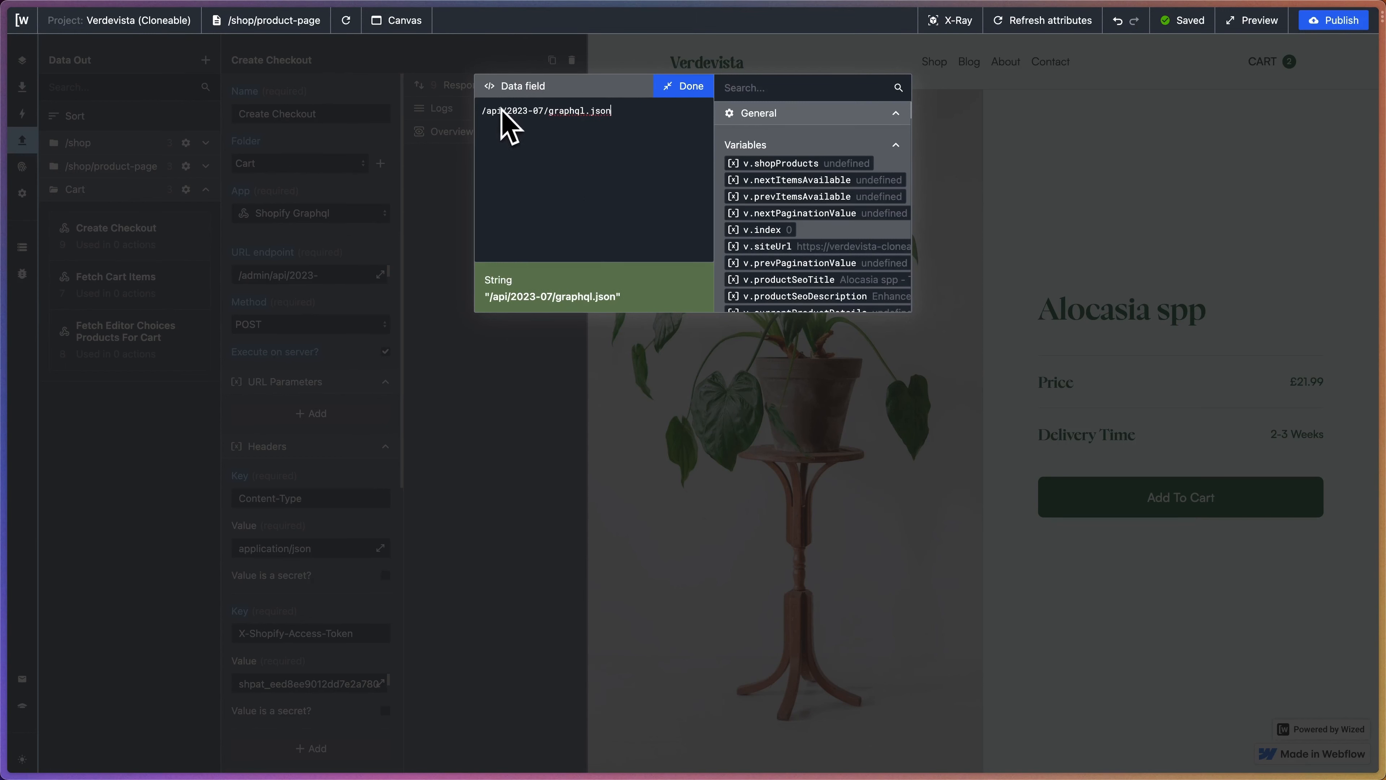
click(683, 86)
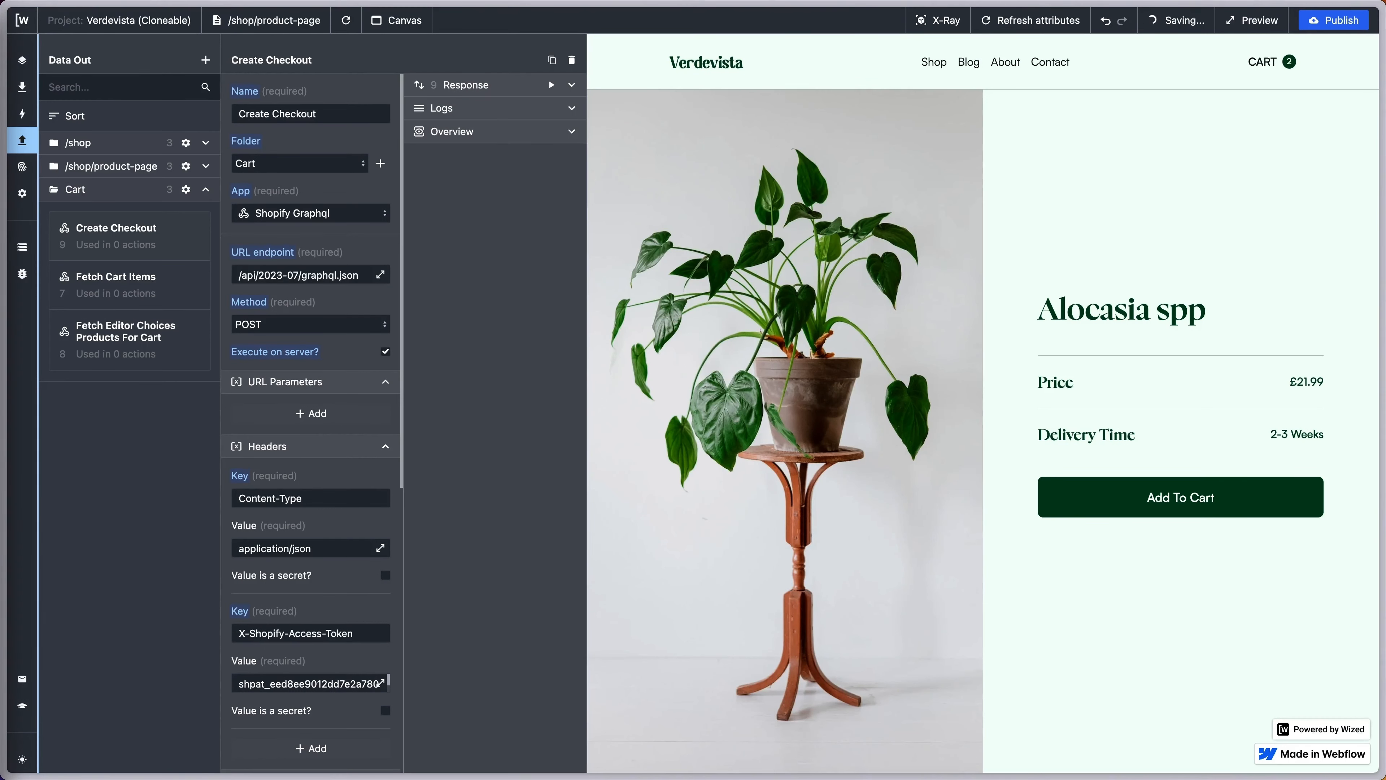
- Rename the second header key from X-Shopify-Access-Token to X-Shopify-Storefront-Access-Token
scroll(347, 324, down, 3)
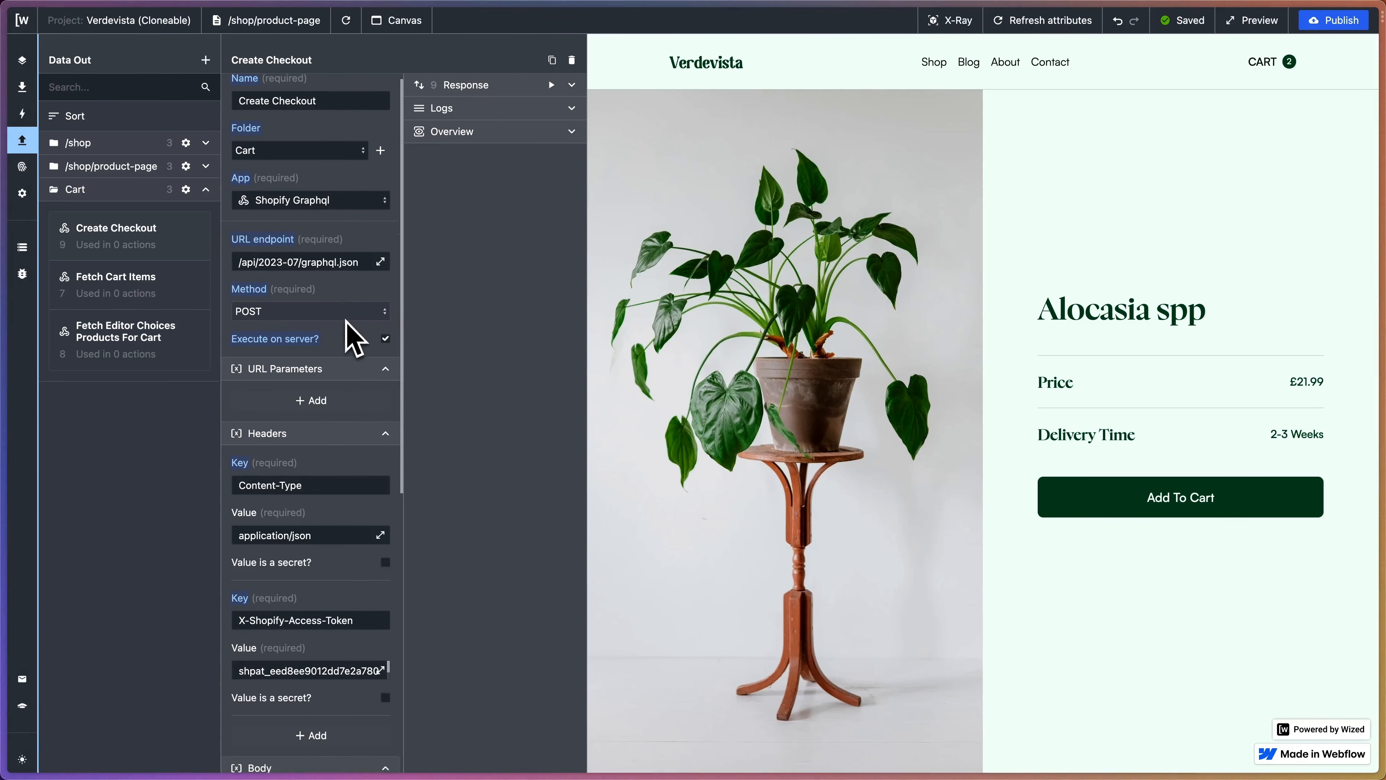
scroll(355, 339, down, 5)
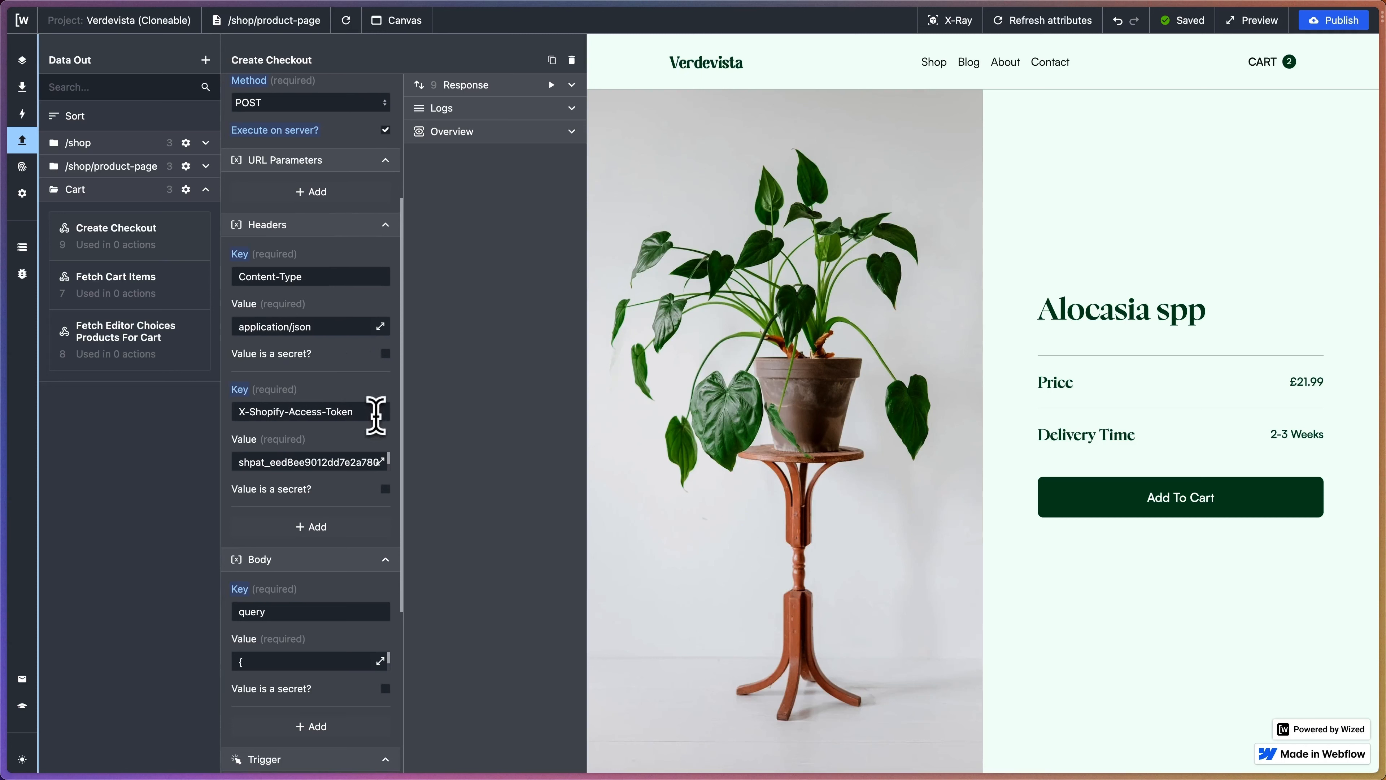
triple_click(375, 413)
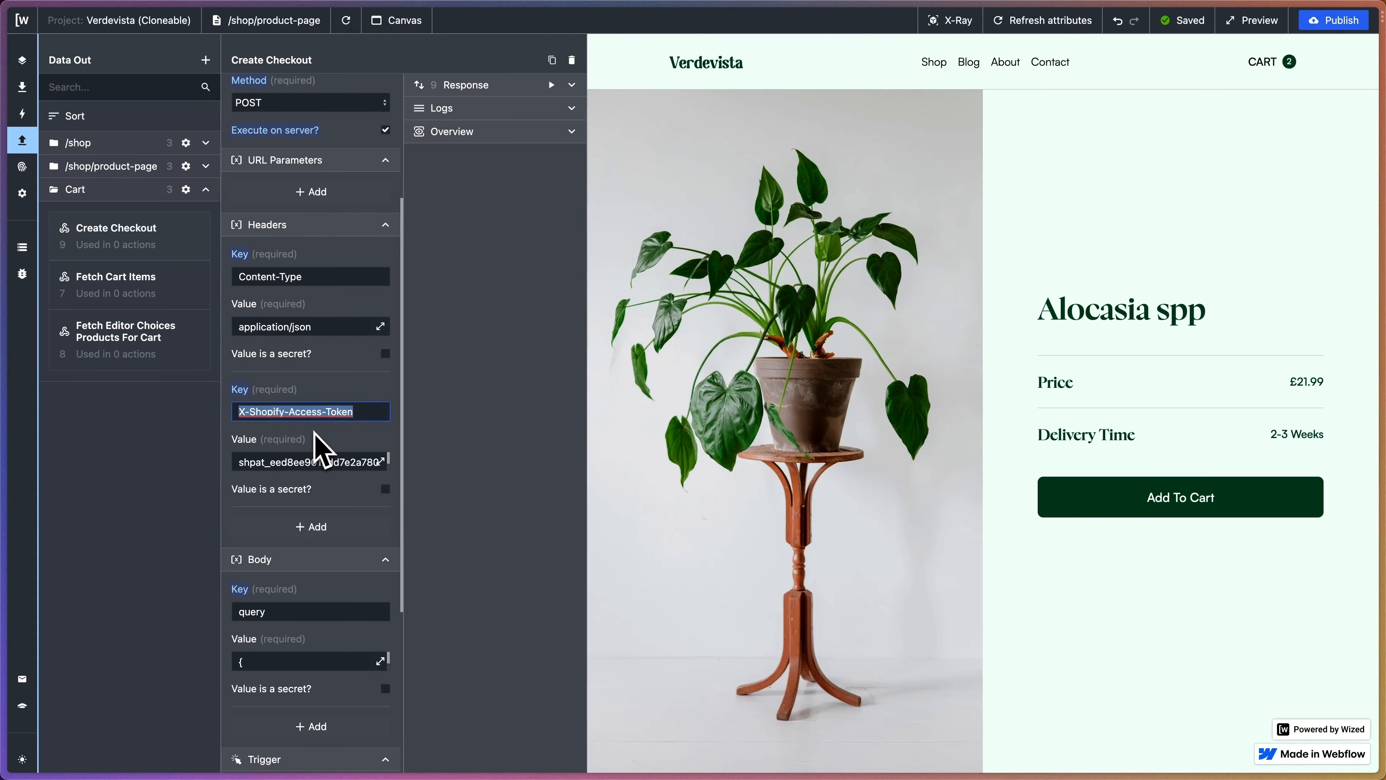
key(ctrl+v)
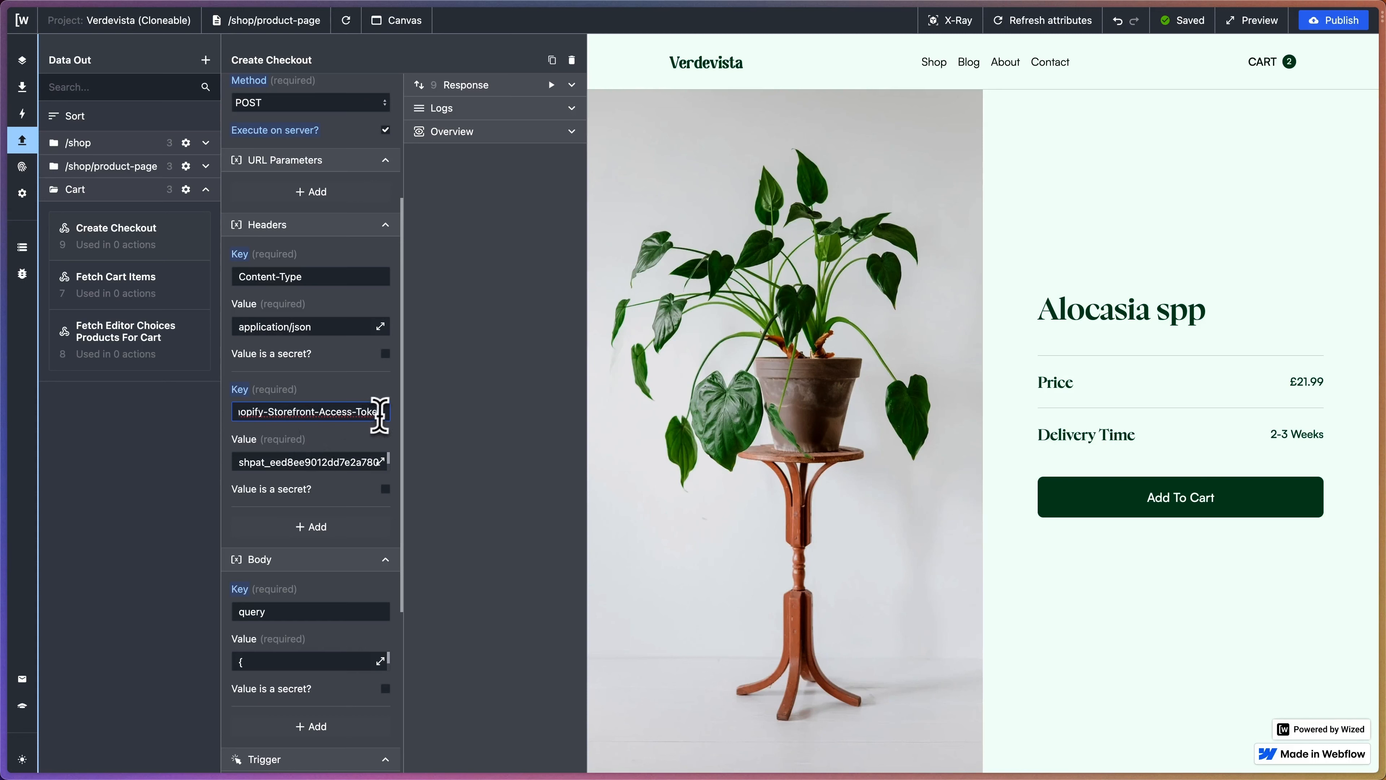
drag(380, 412, 229, 421)
click(315, 398)
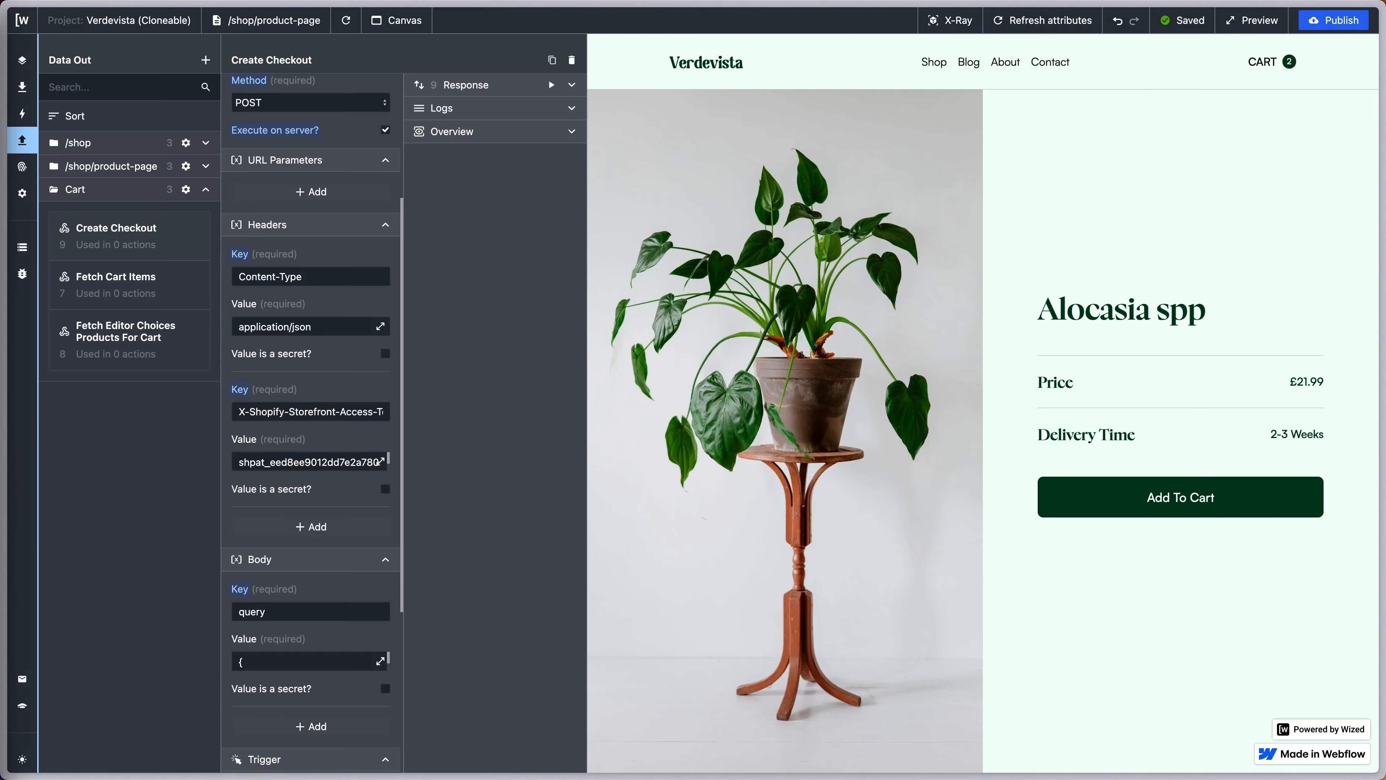
- Replace that header's value with the pasted Storefront API access token
double_click(275, 460)
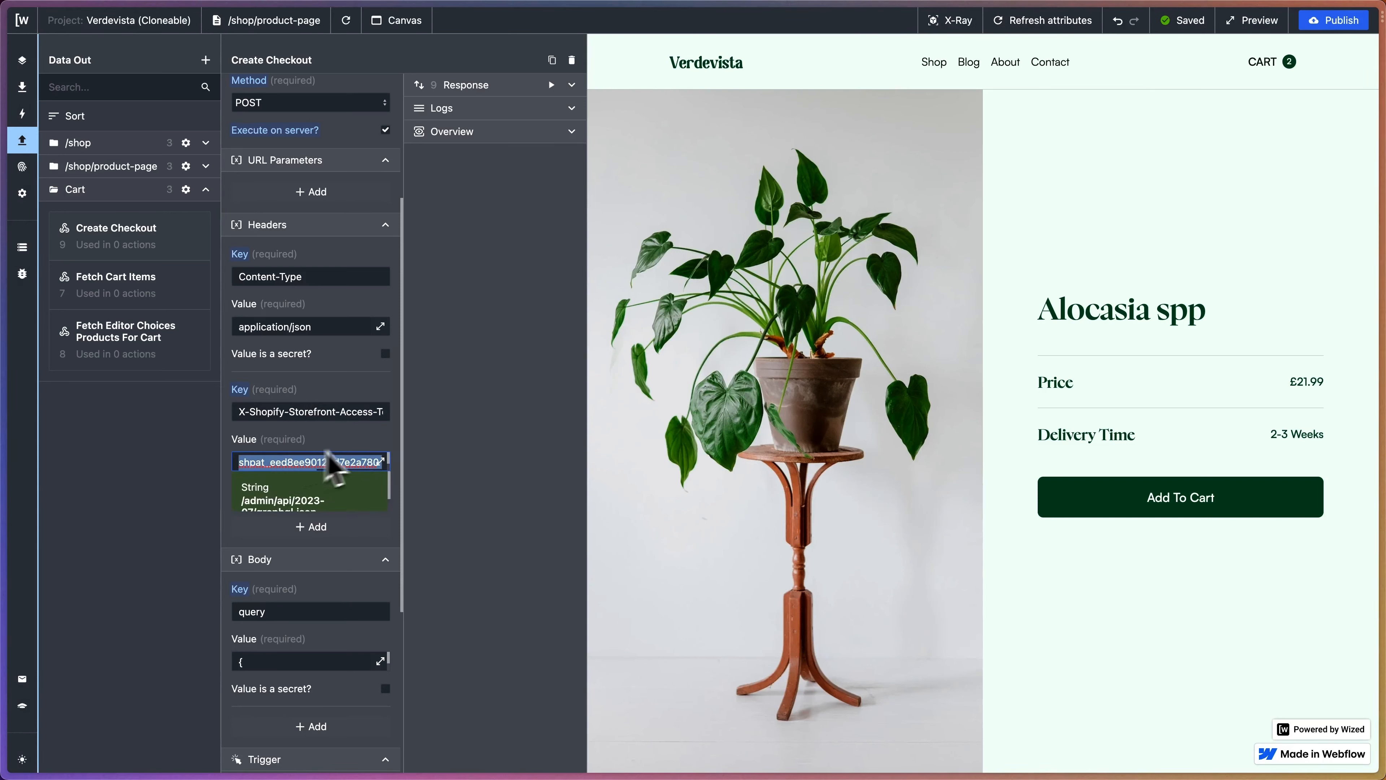
click(342, 443)
double_click(315, 462)
key(ctrl+v)
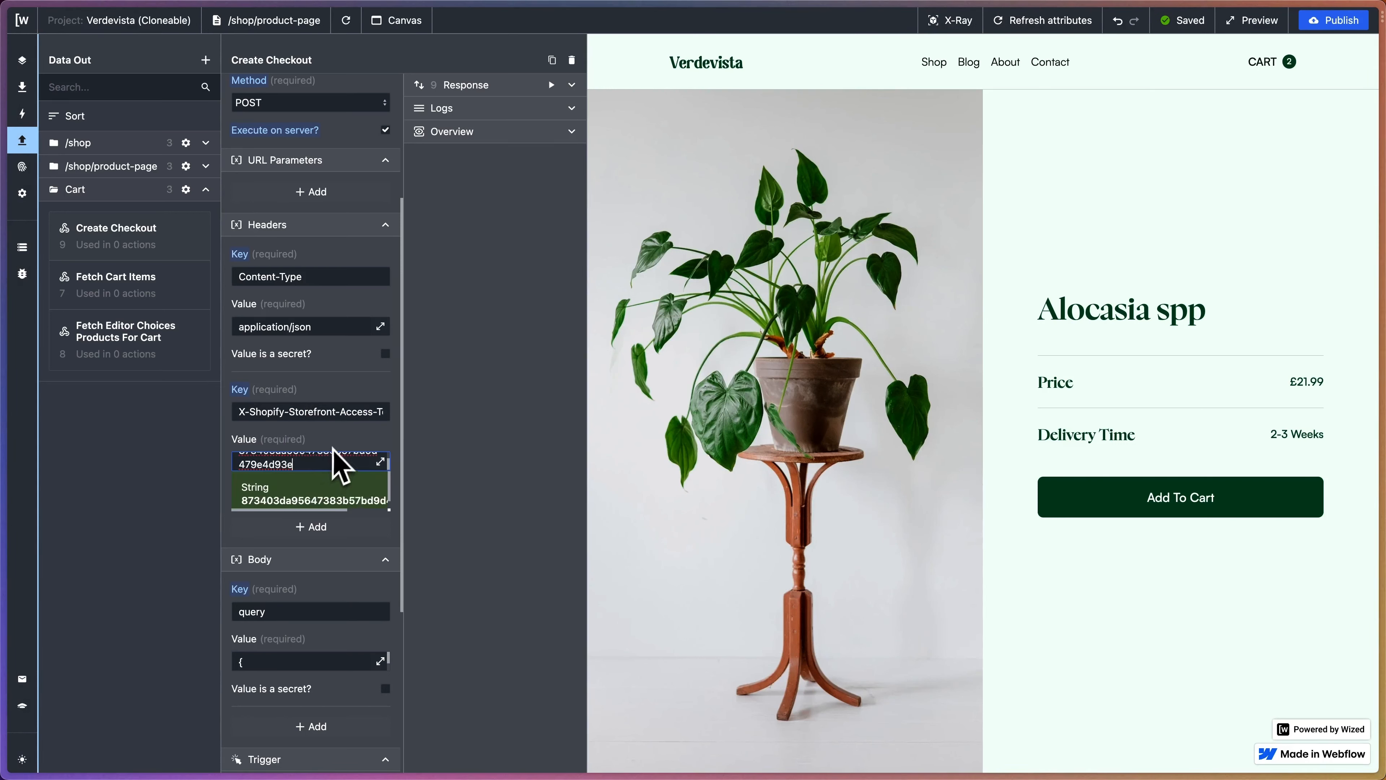
click(361, 411)
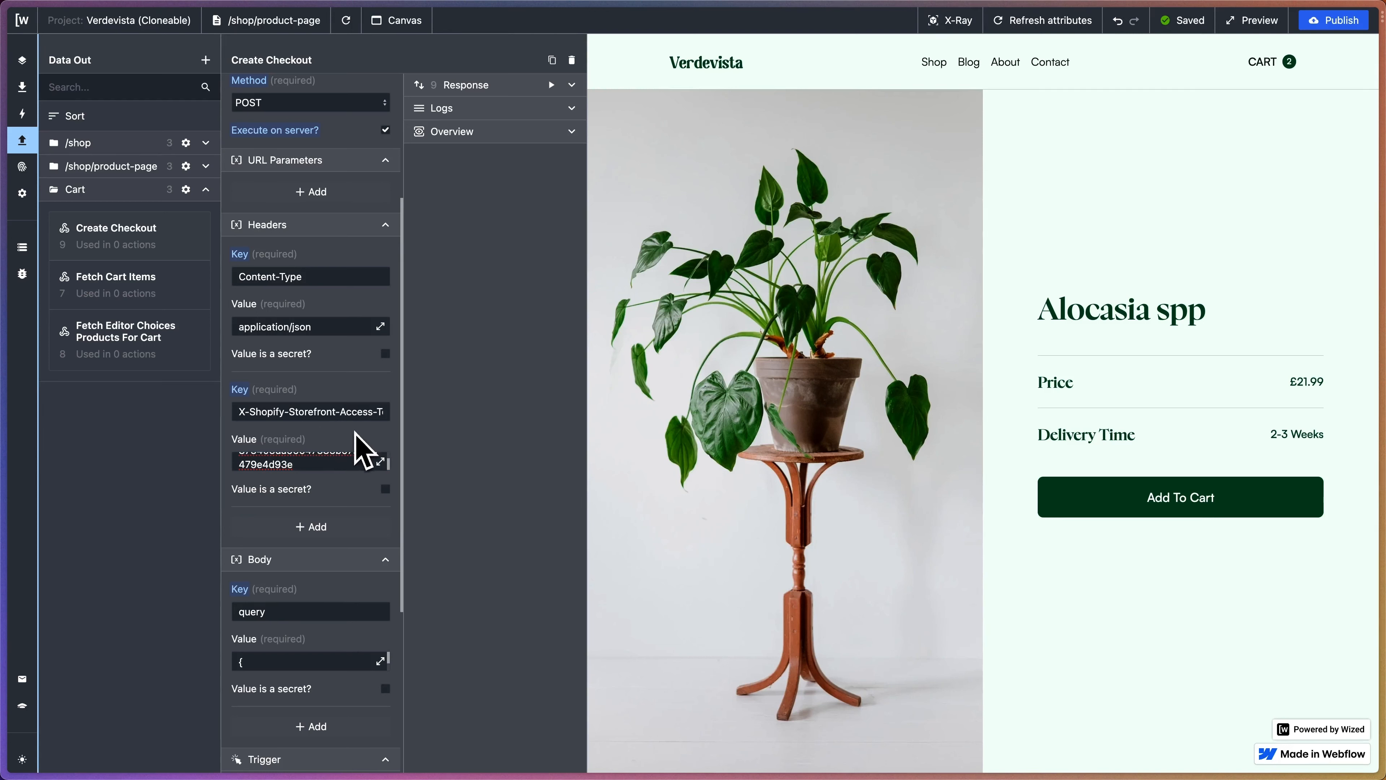
mouse_move(6, 257)
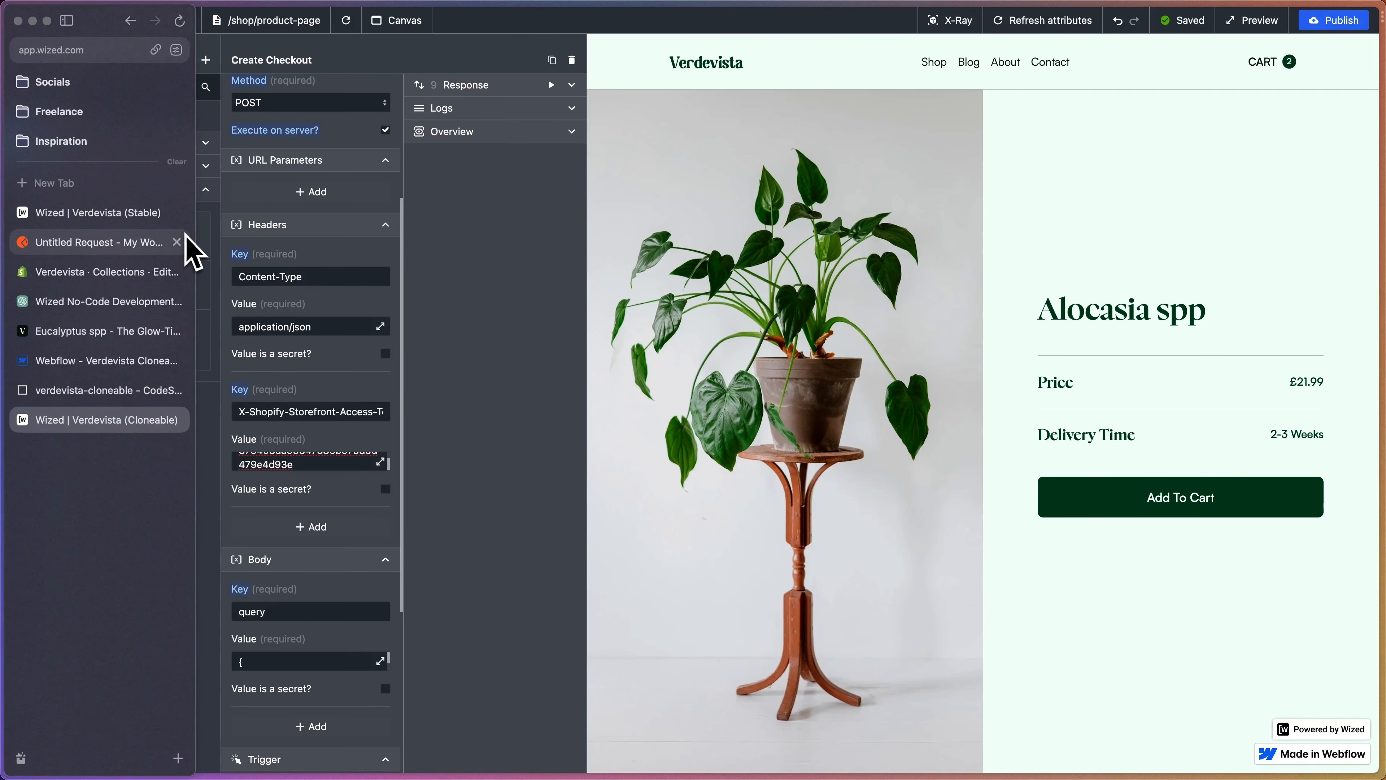
- In Shopify Admin, go to Settings > Apps and sales channels > Develop apps > Wized Shopify
click(112, 272)
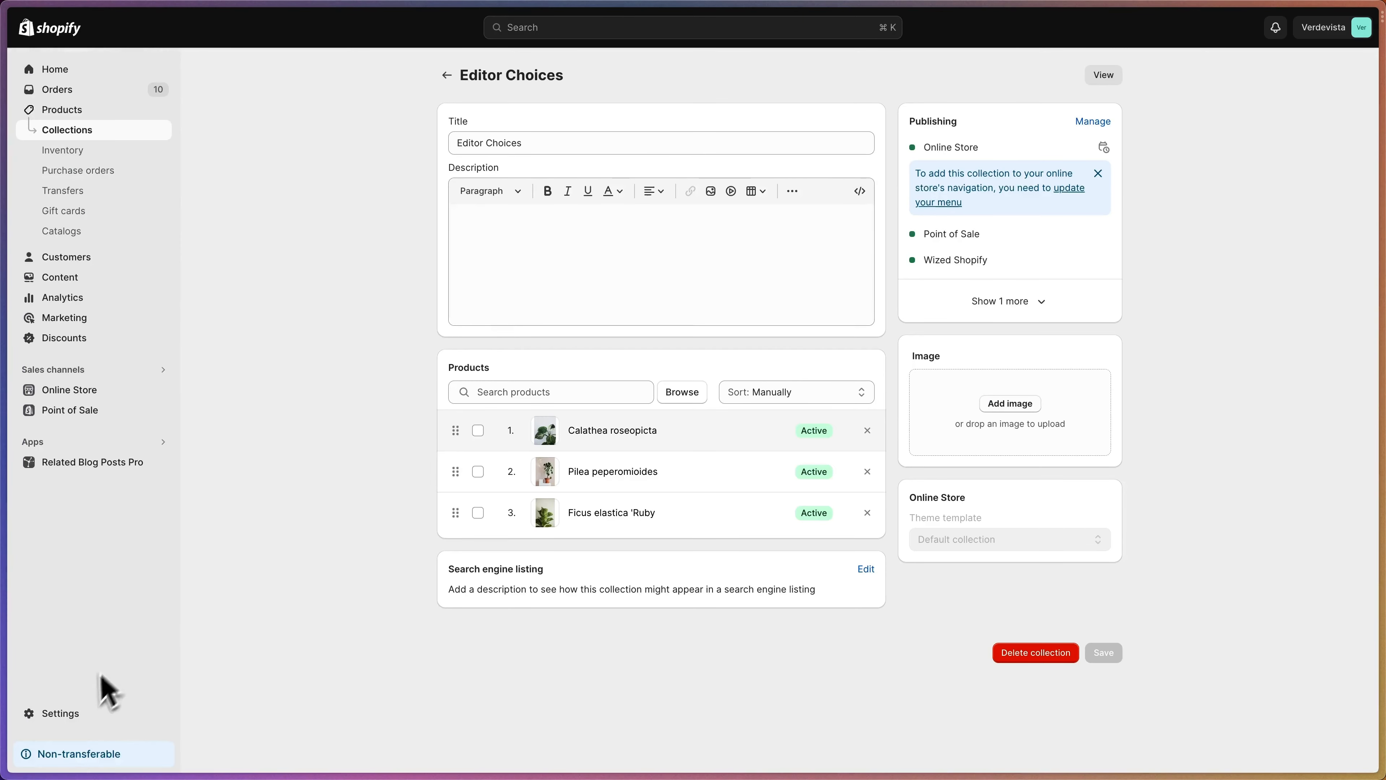
click(68, 712)
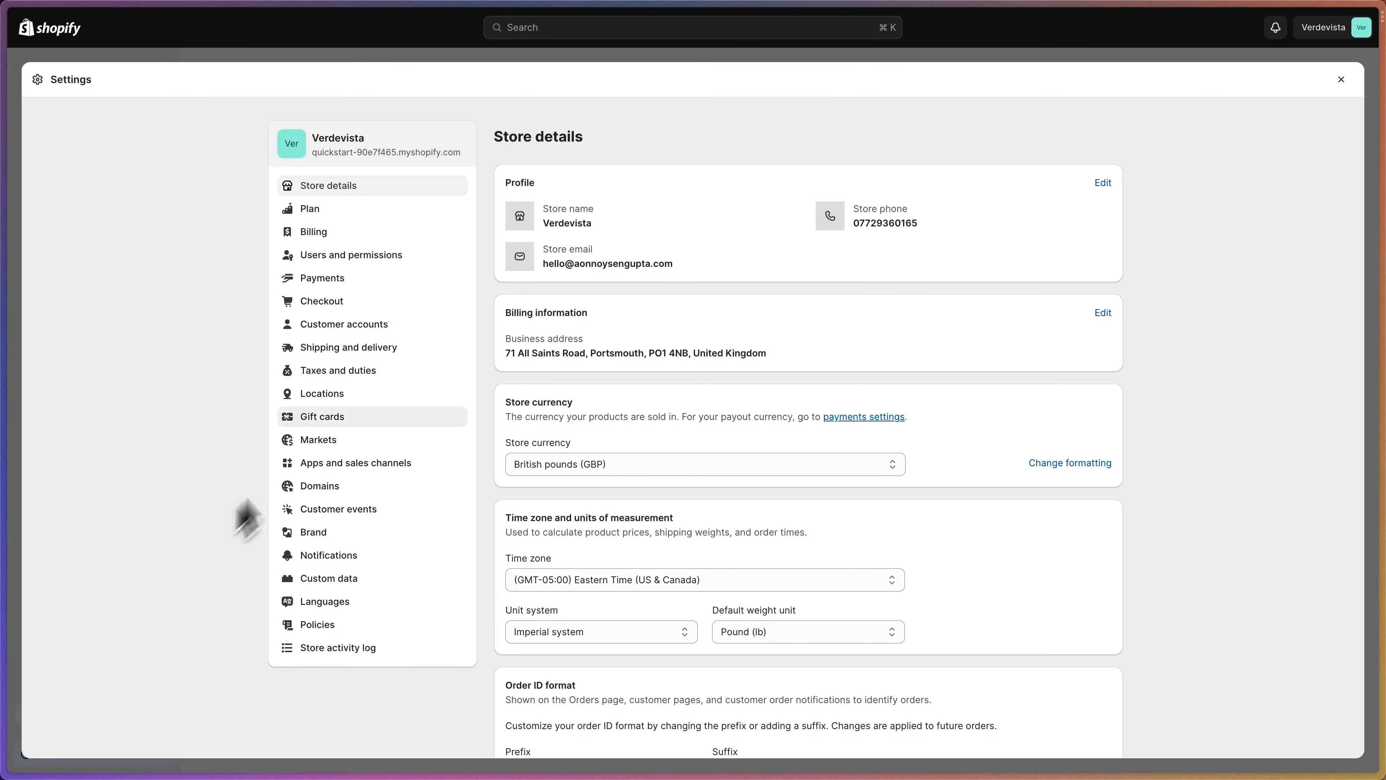
click(431, 467)
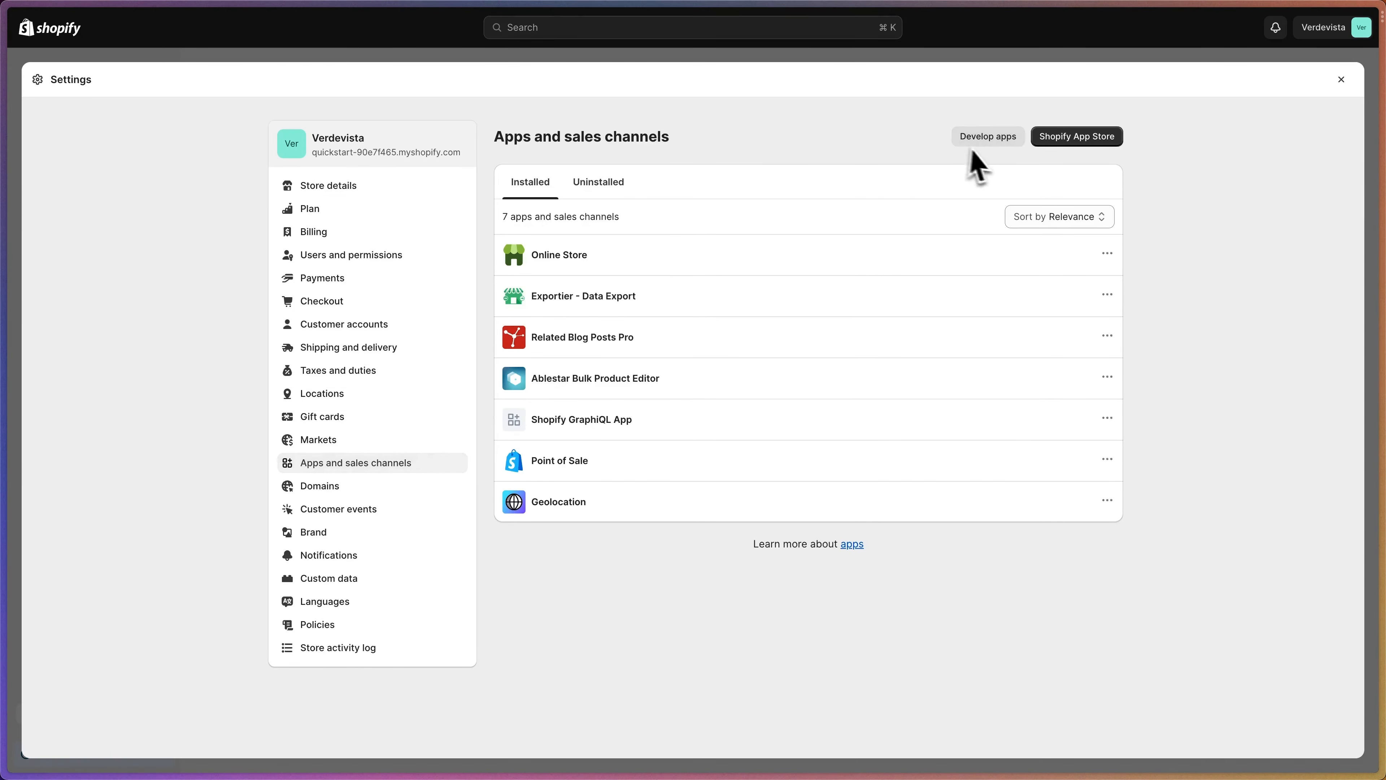
click(986, 139)
click(622, 240)
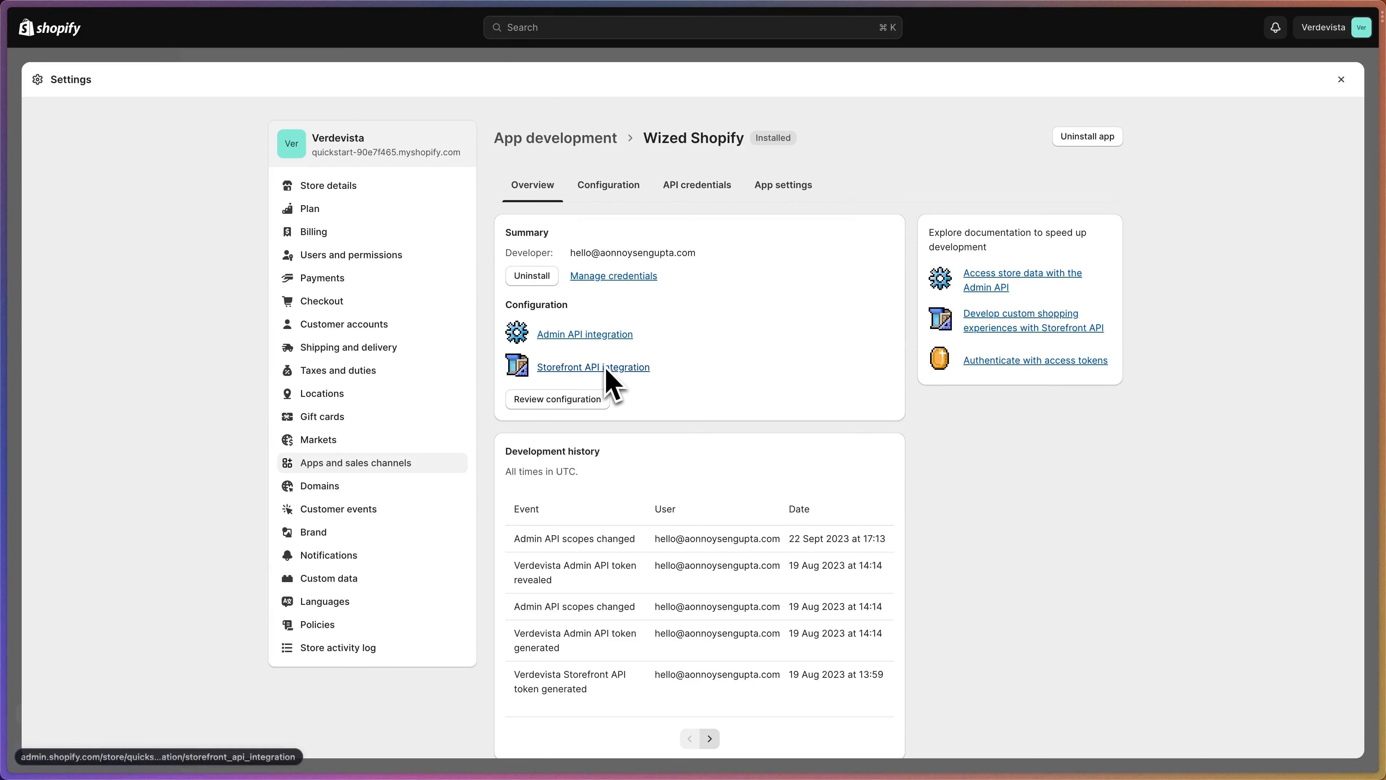
- Copy the Storefront API access token from the app's API credentials
click(584, 370)
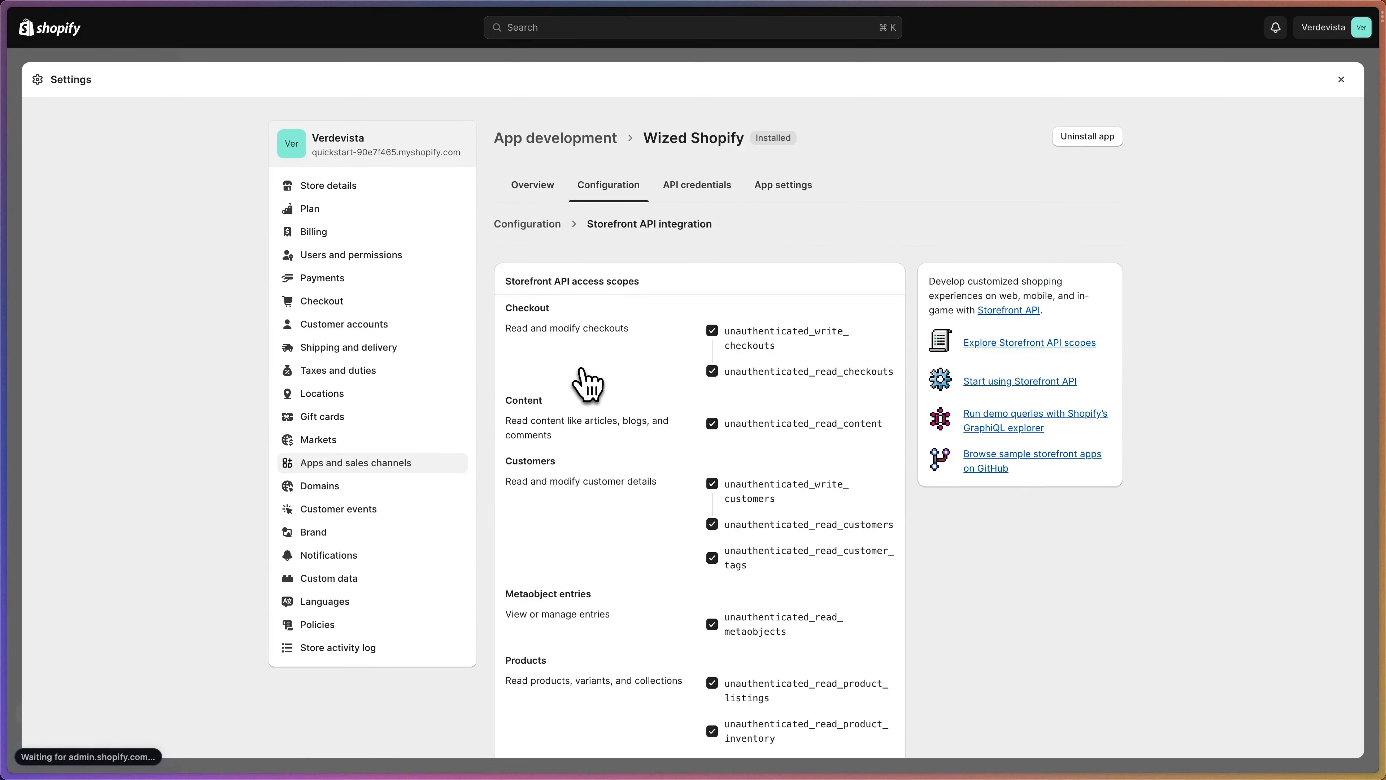
click(689, 206)
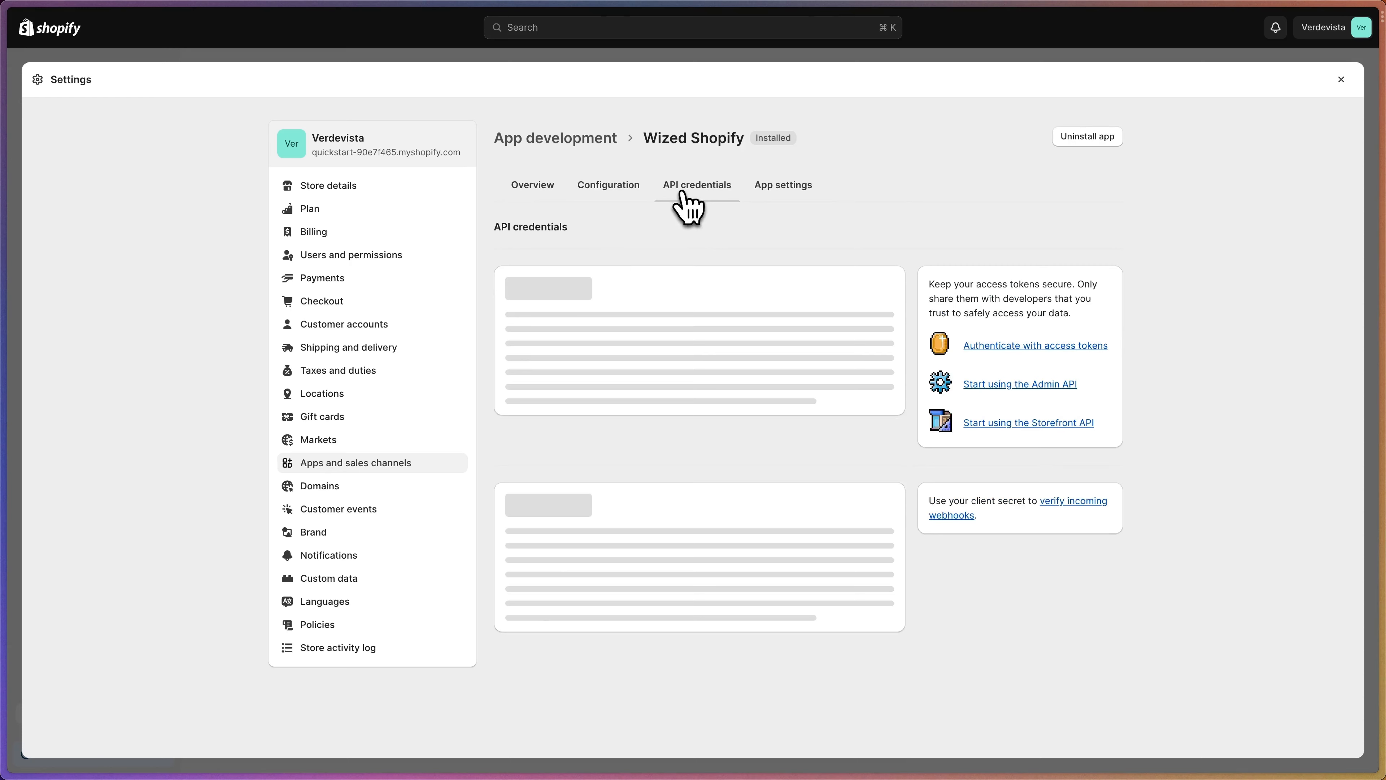
scroll(696, 306, down, 1)
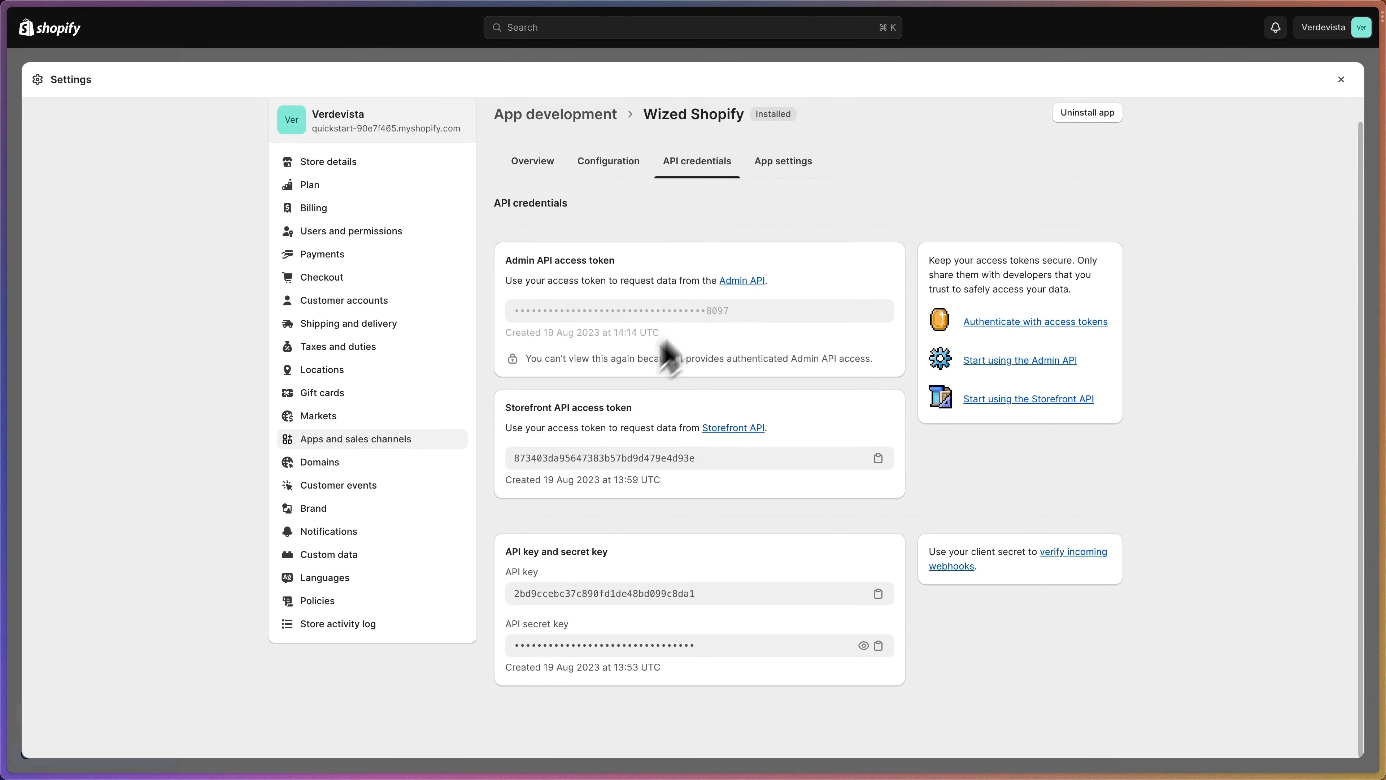
click(513, 461)
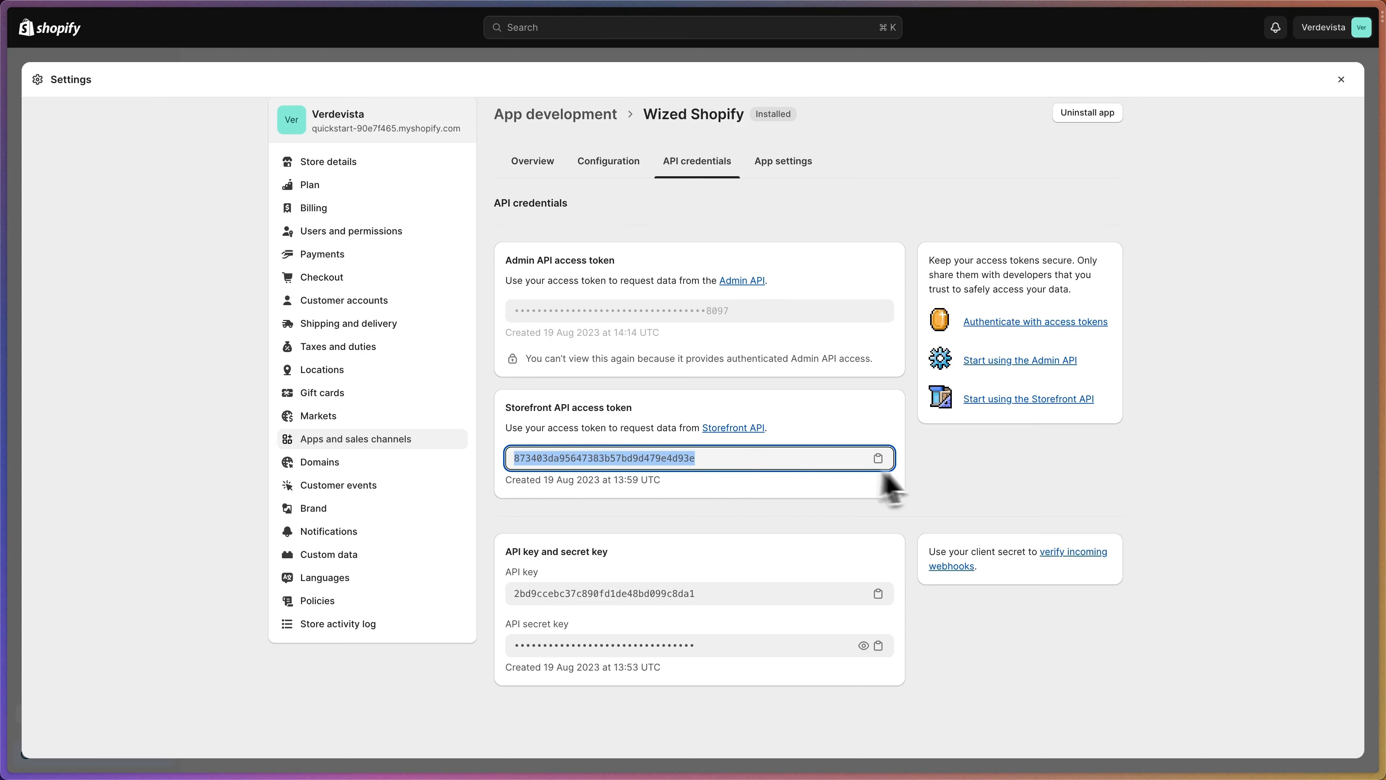
click(878, 458)
mouse_move(28, 284)
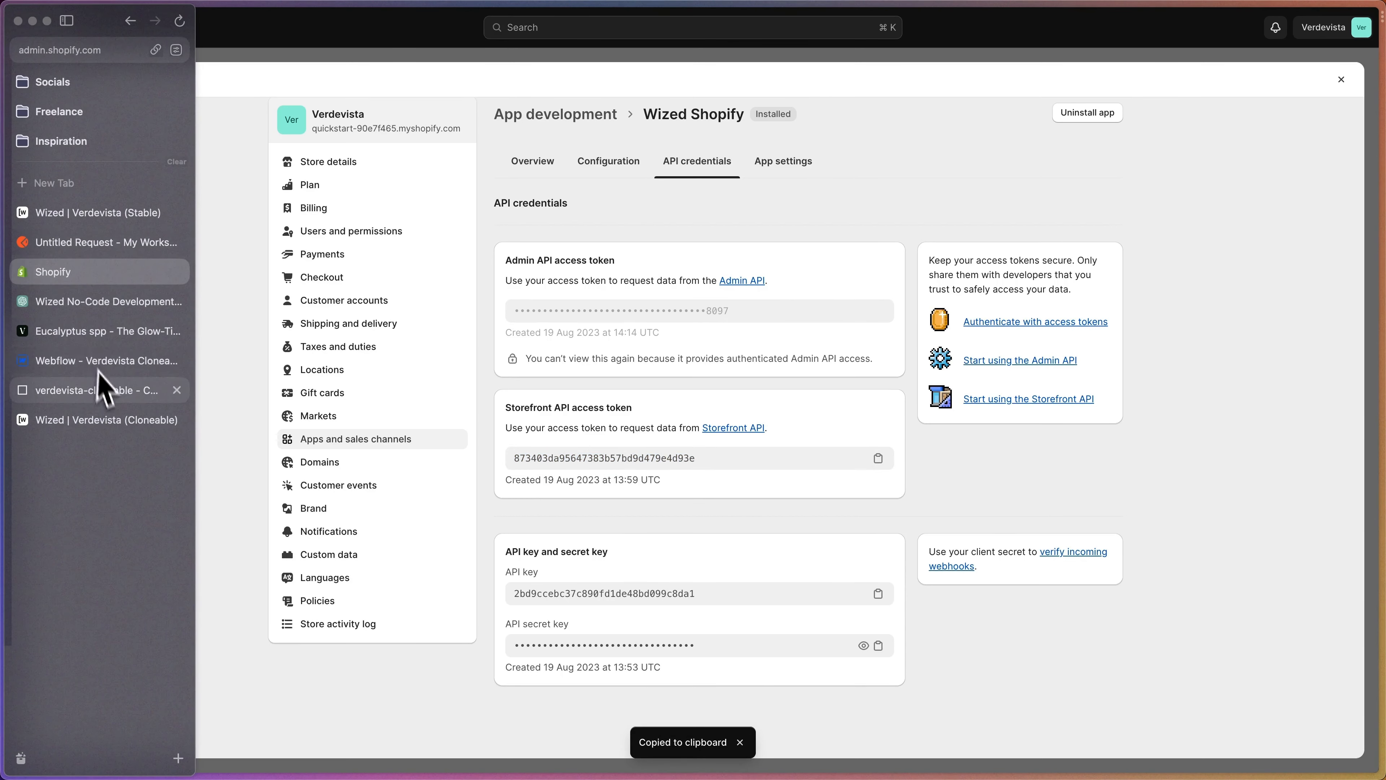
- Paste the checkoutCreate mutation with lineItems {{v.checkoutItems}} over the existing body query
click(85, 422)
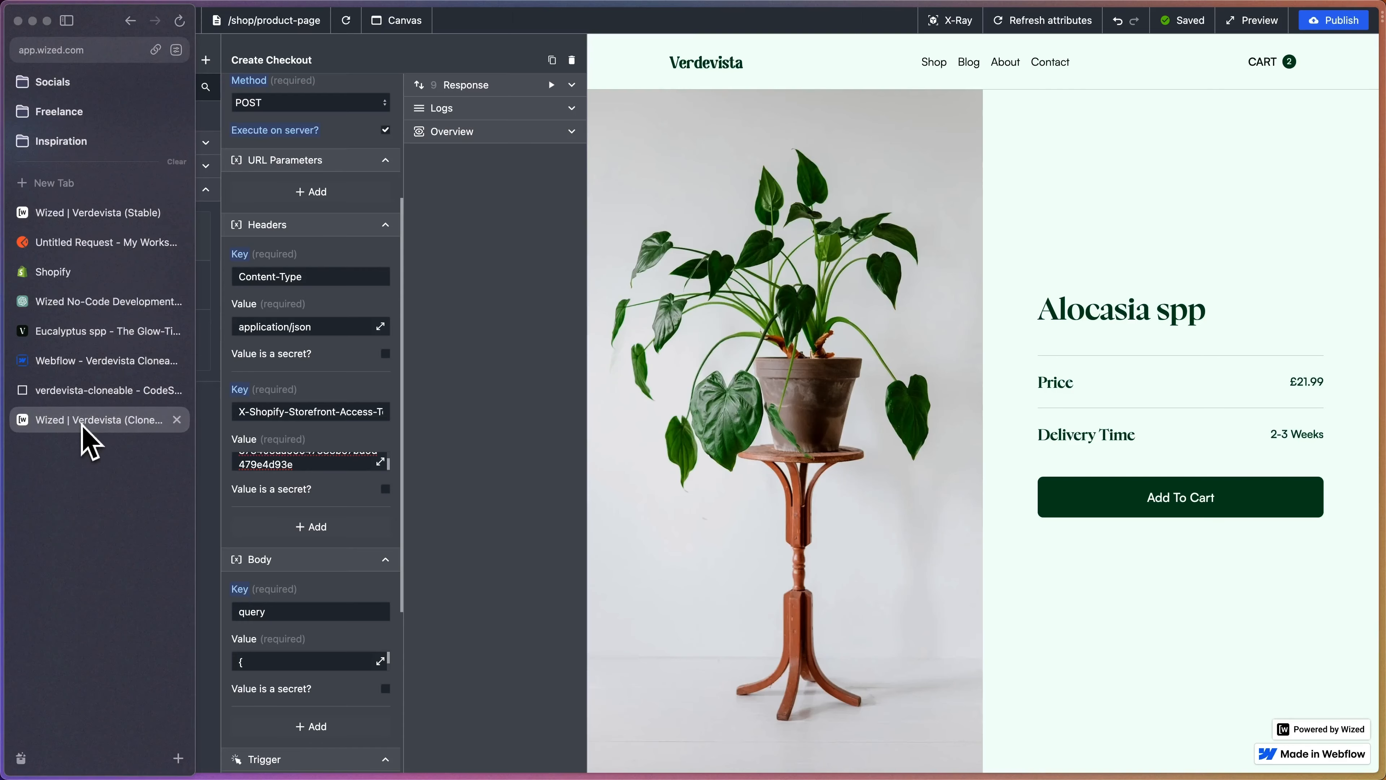
scroll(356, 486, down, 3)
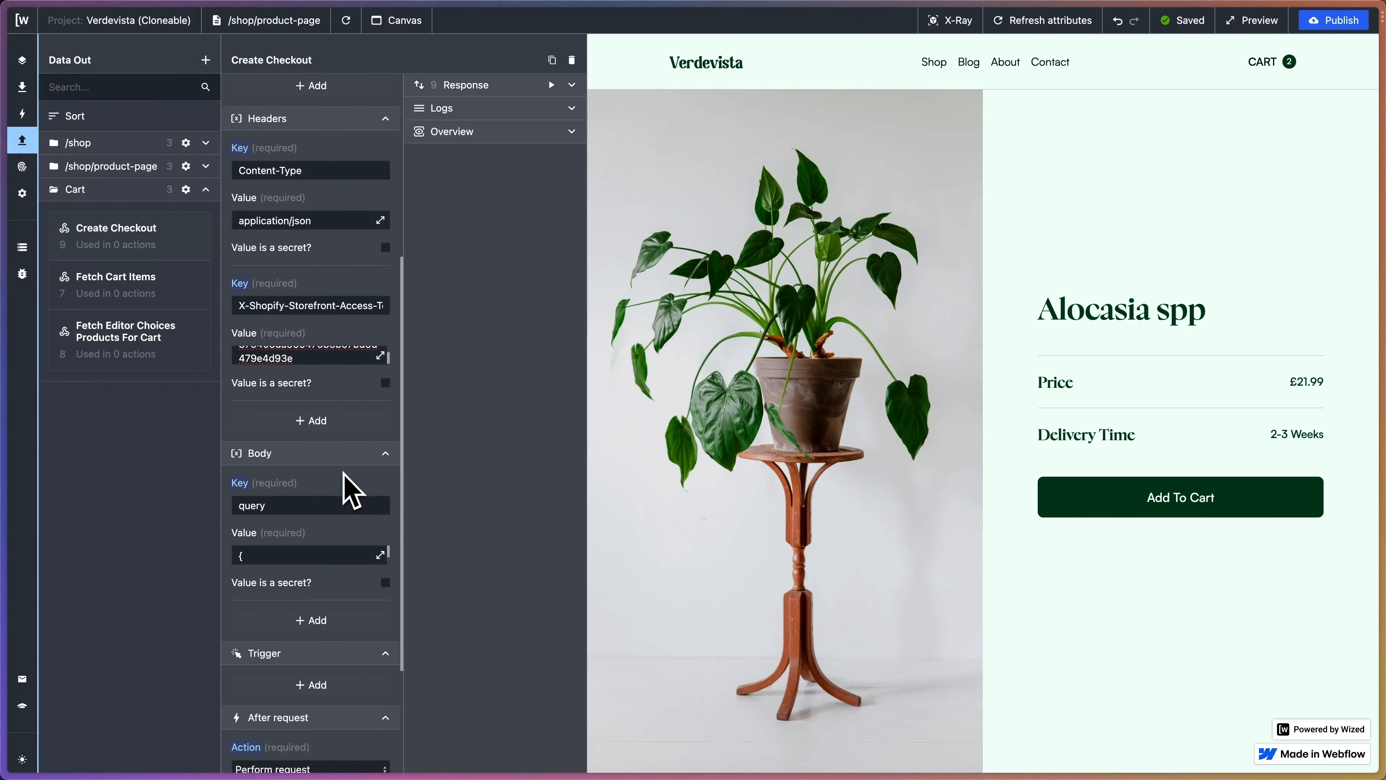
scroll(349, 488, down, 4)
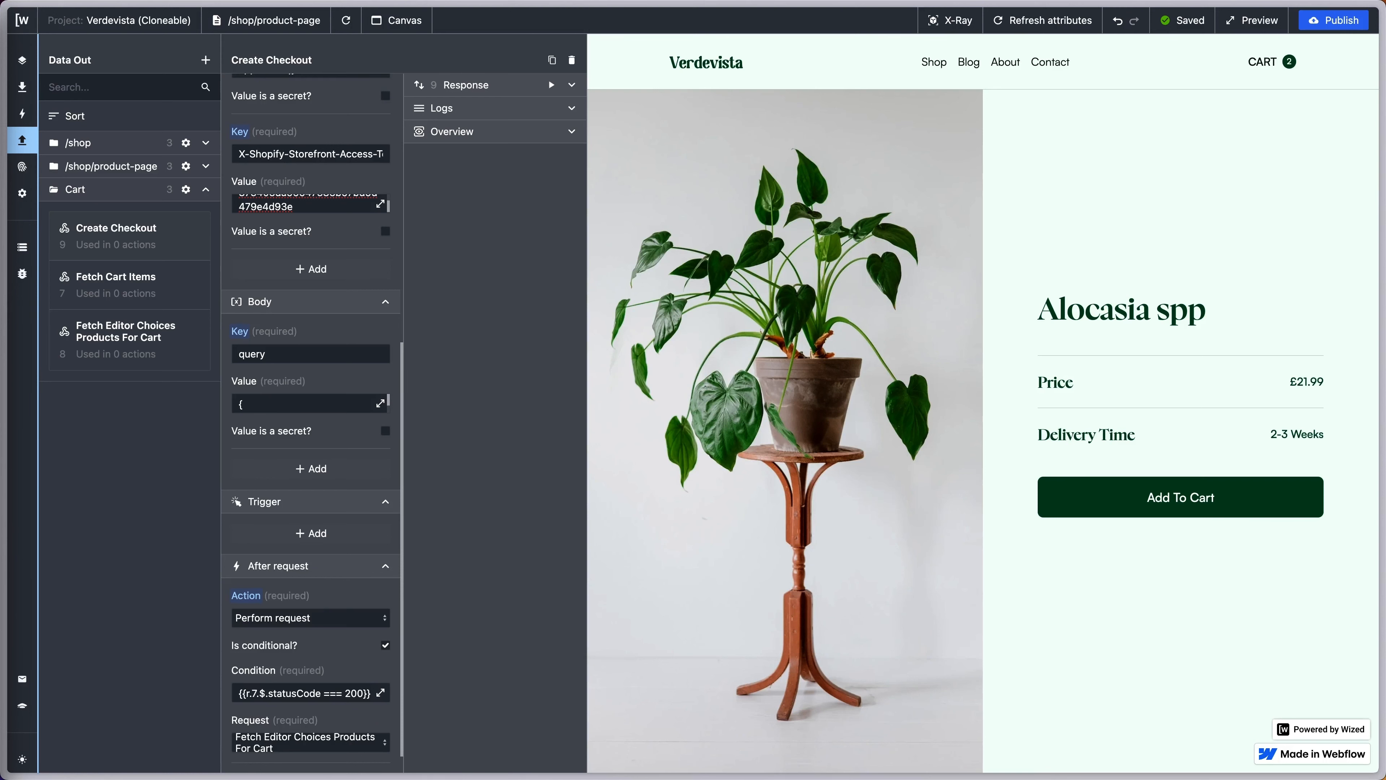
click(381, 403)
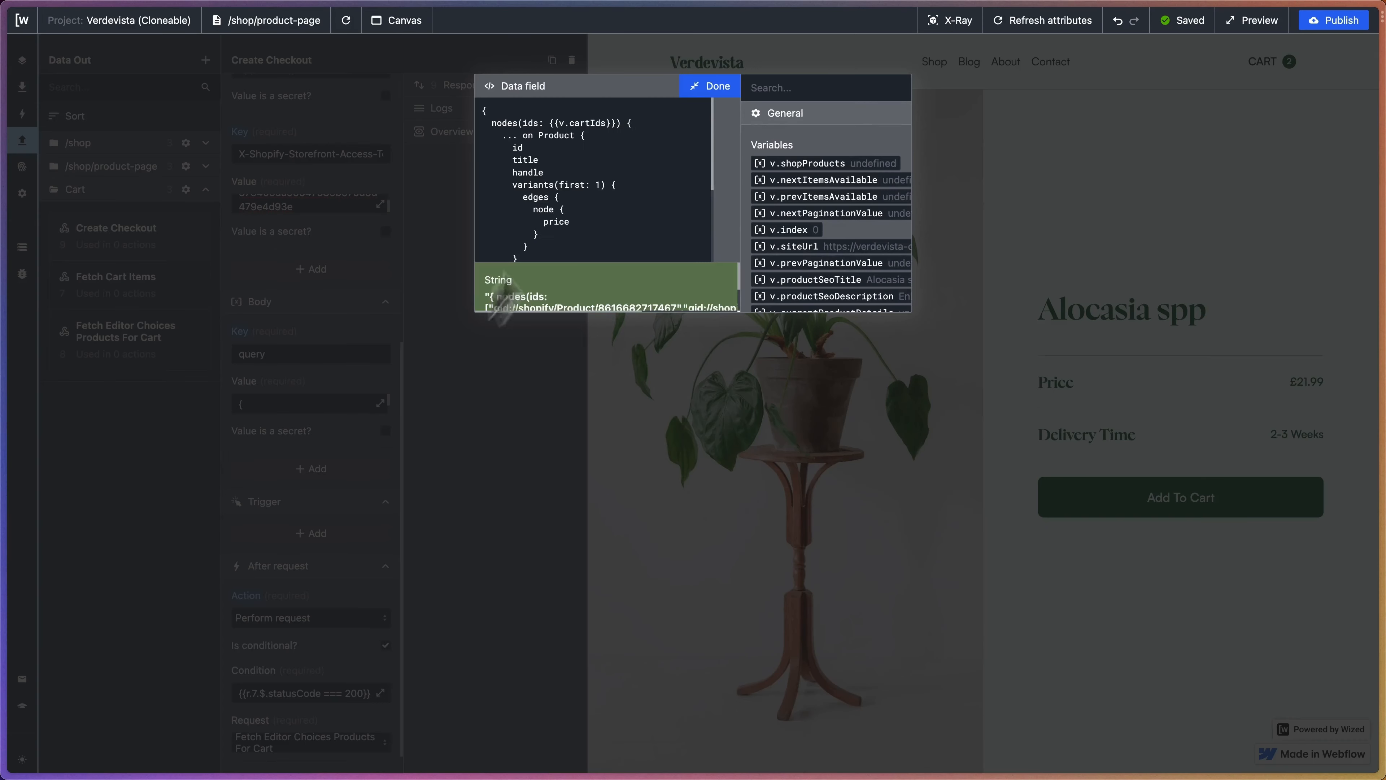
drag(483, 108, 564, 267)
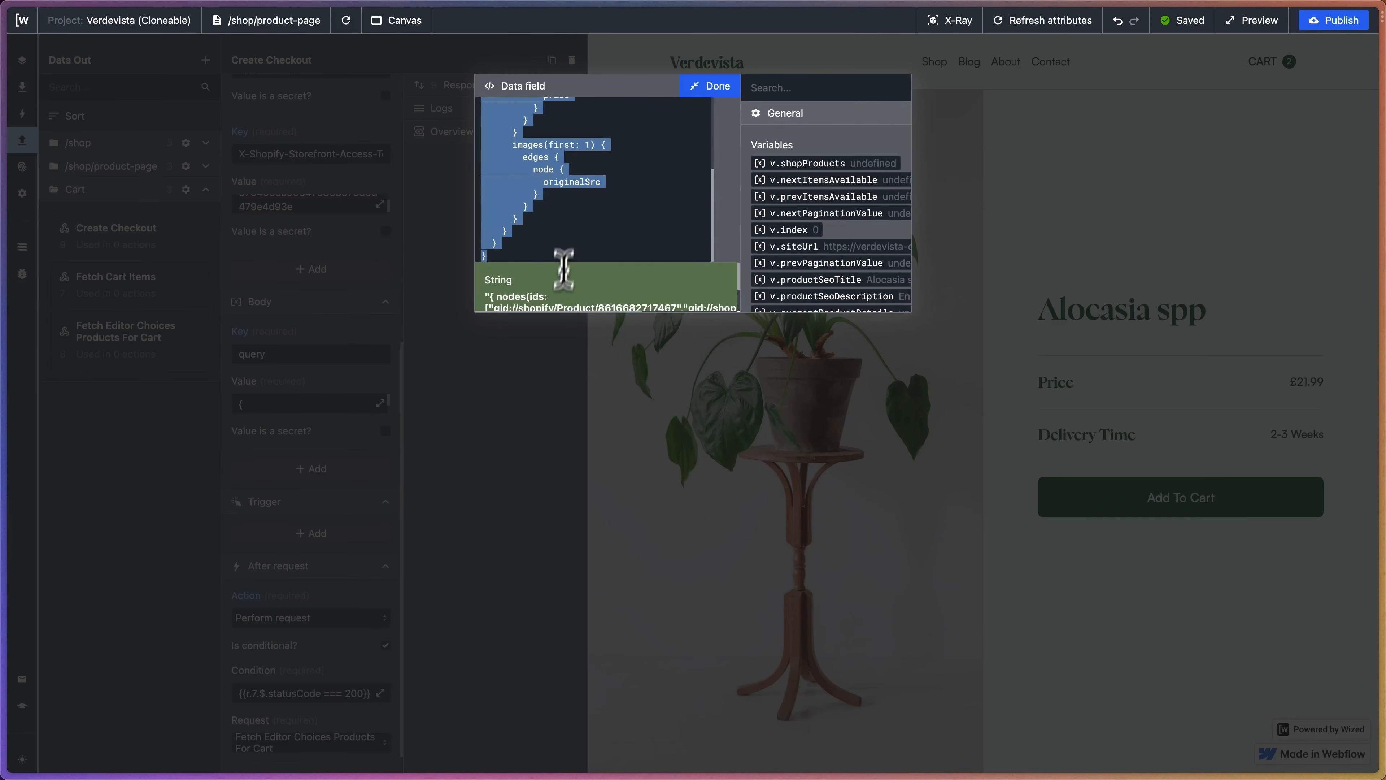
key(super+v)
scroll(594, 158, up, 1)
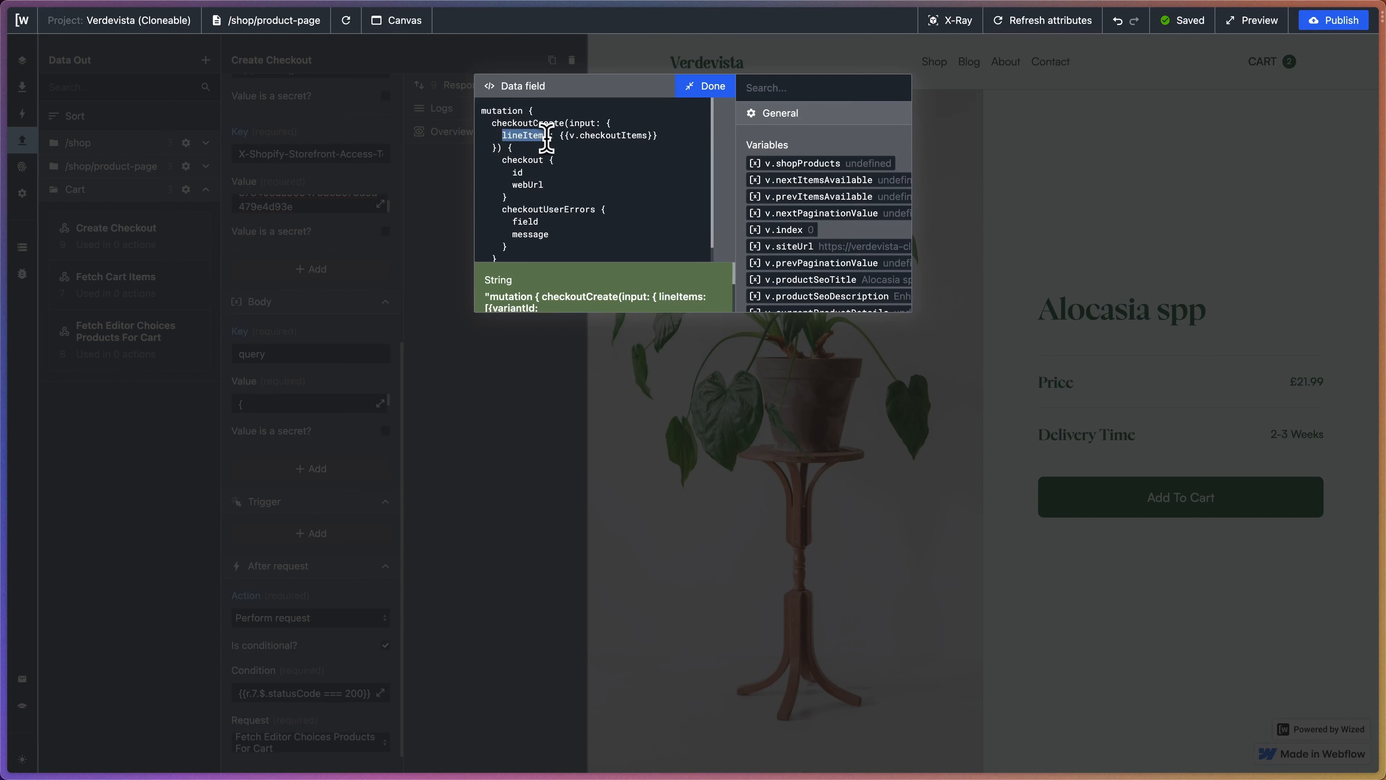
- Review the mutation's {{v.checkoutItems}} line items and returned id and webUrl, then close the editor
click(570, 139)
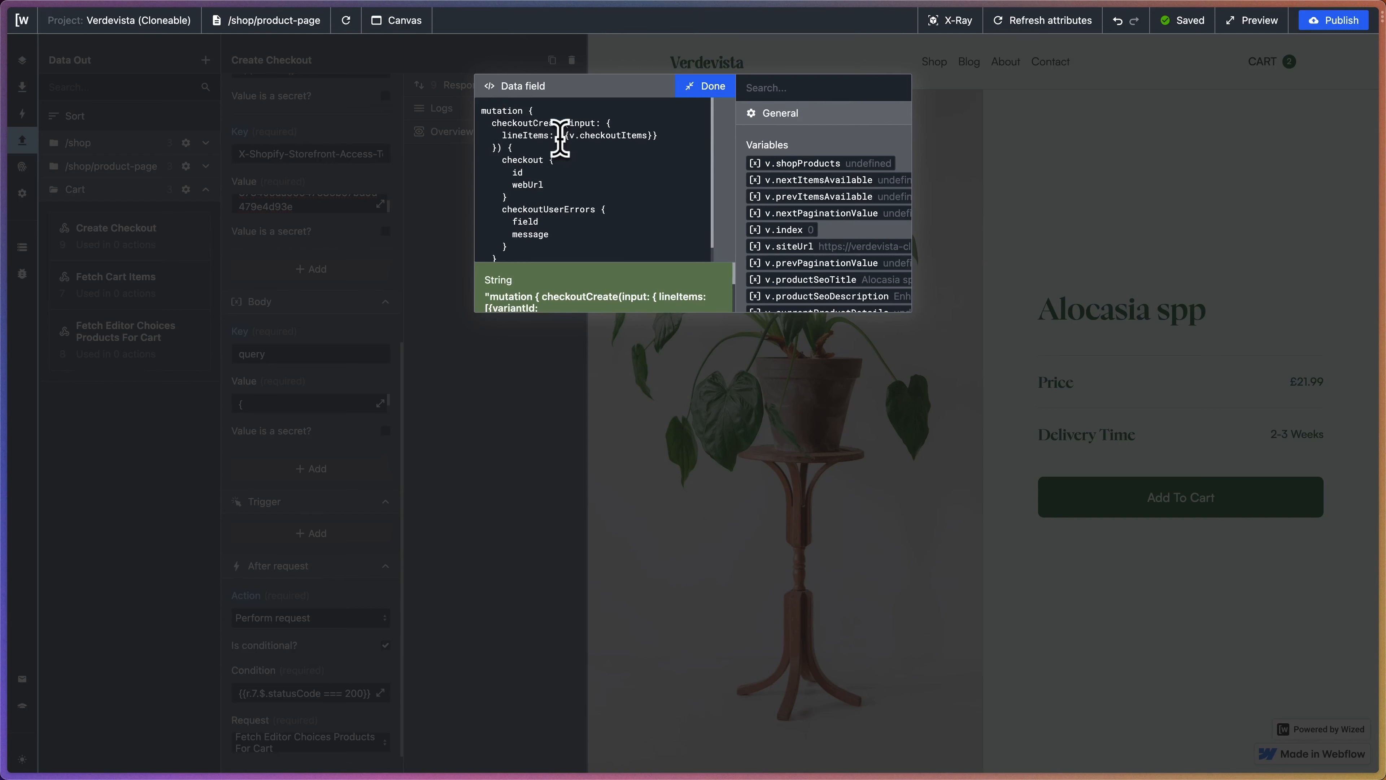
drag(560, 136, 663, 134)
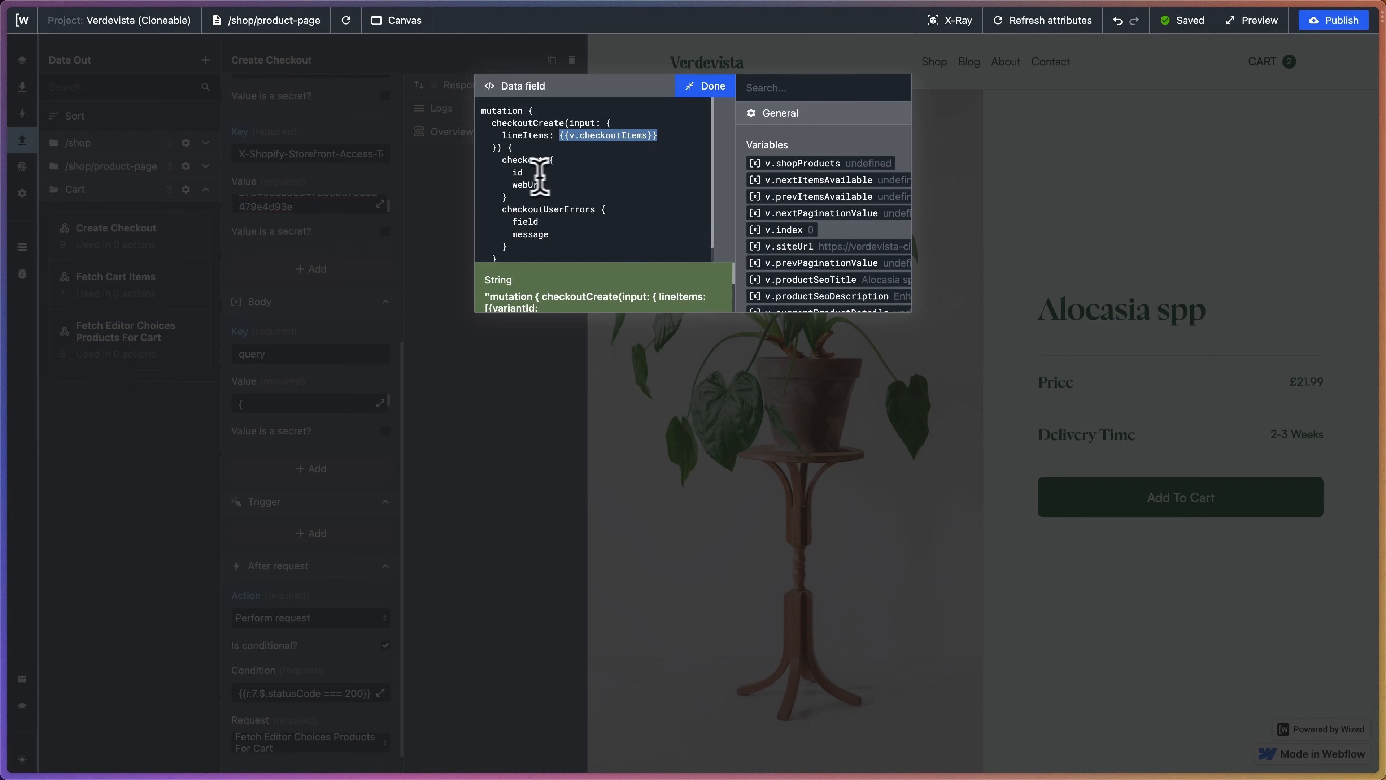
scroll(512, 174, down, 1)
click(513, 158)
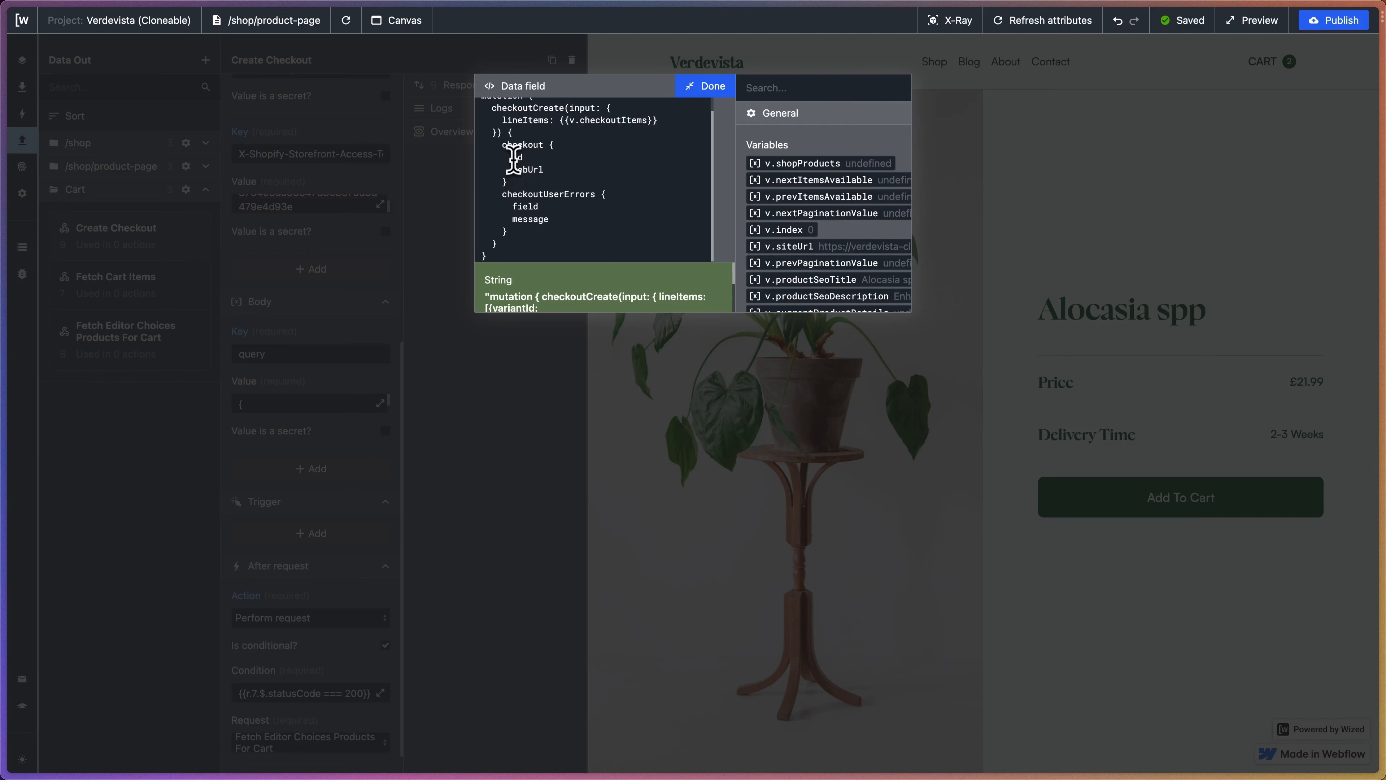
drag(561, 121, 658, 121)
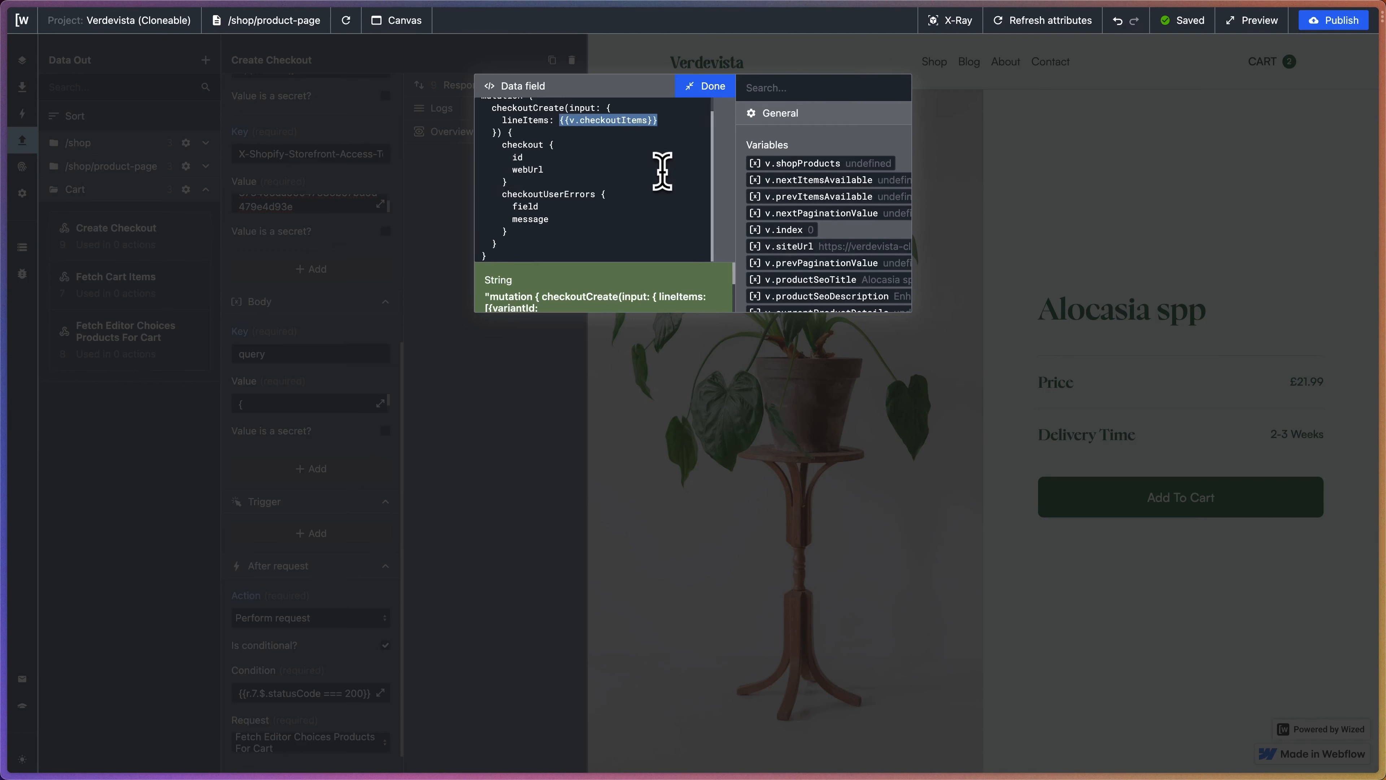
click(514, 170)
drag(514, 170, 576, 171)
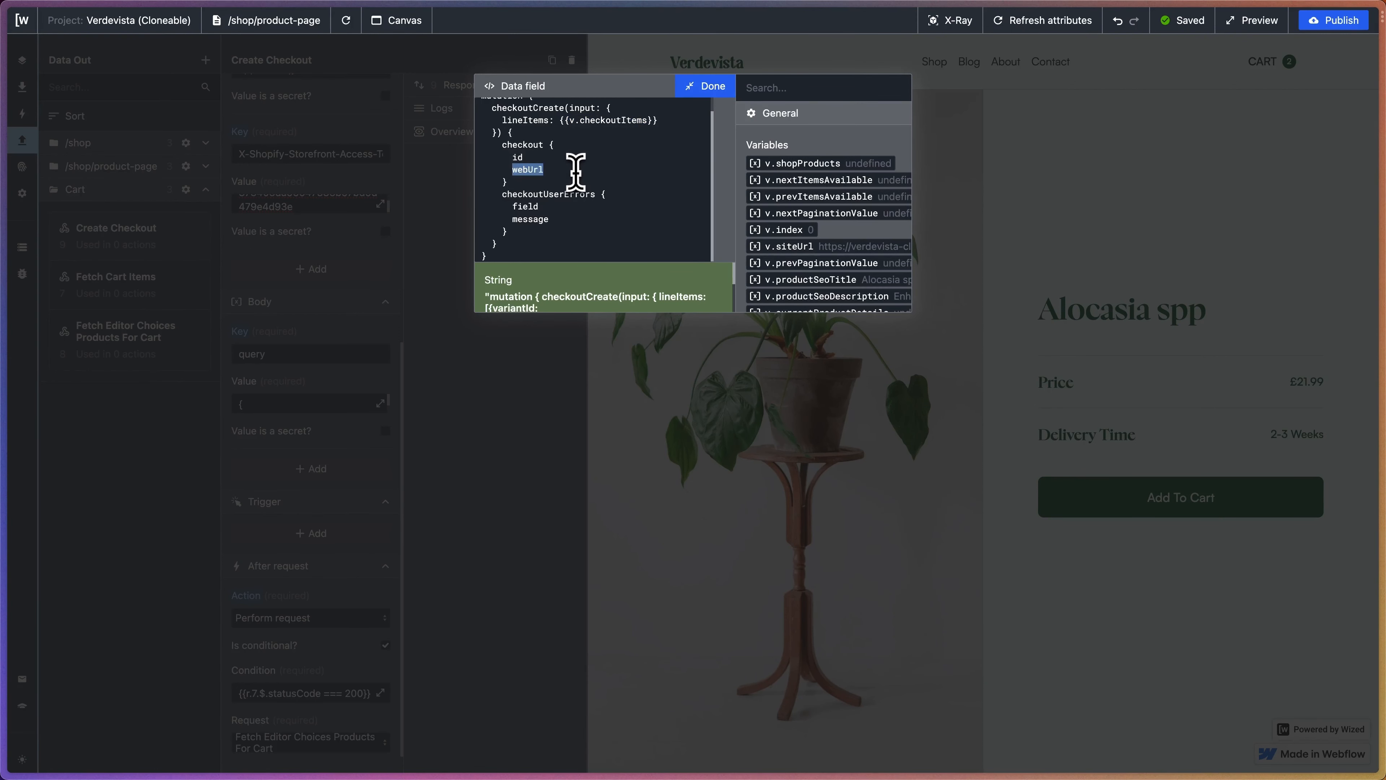
scroll(636, 204, up, 1)
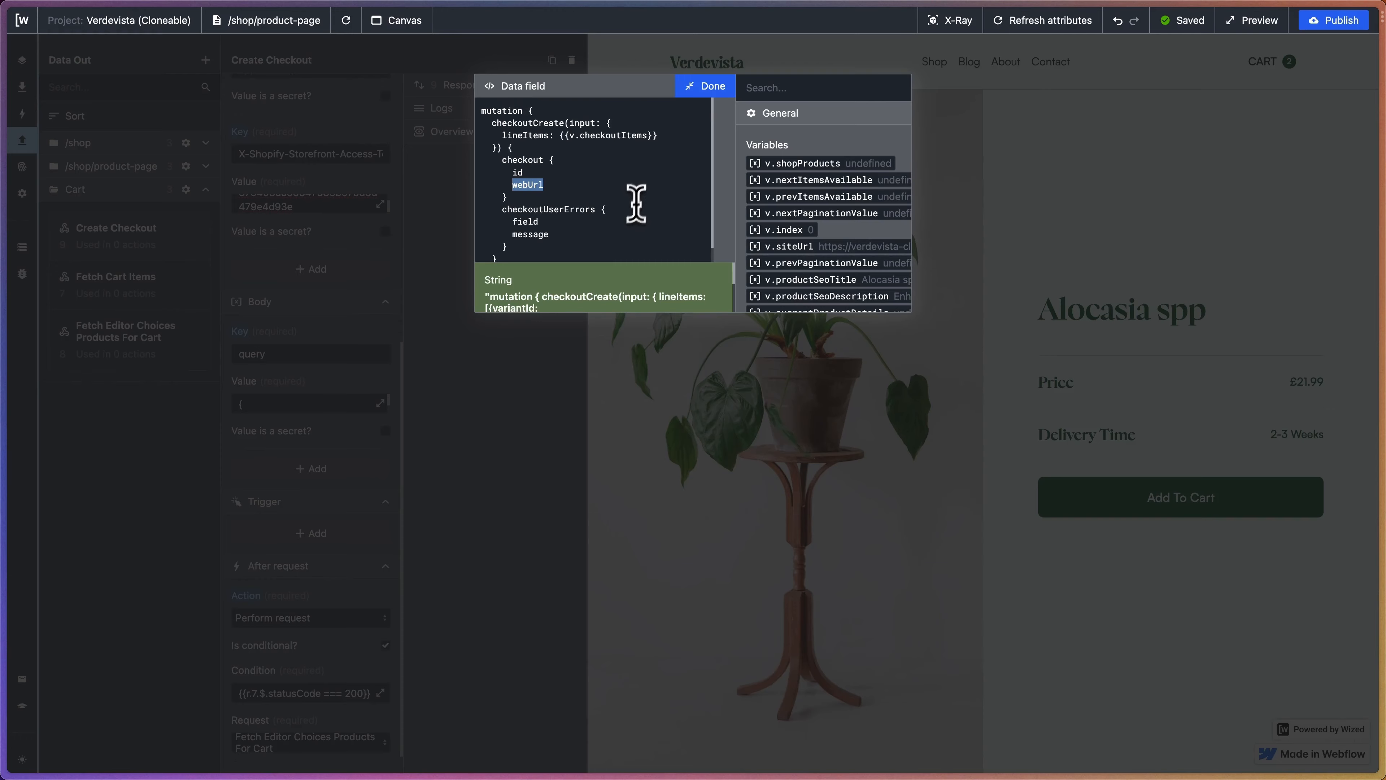
click(715, 96)
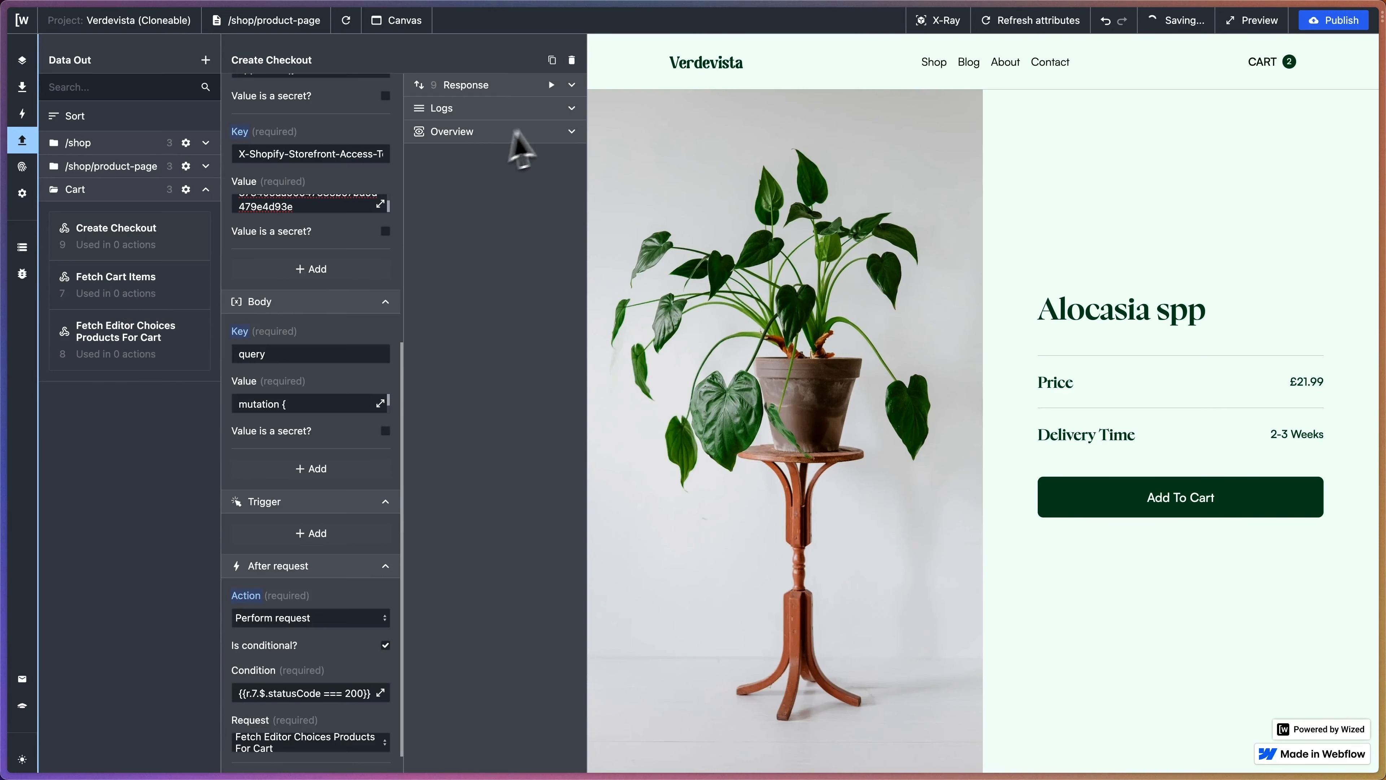
- Expand the Create Checkout response to show status 200 Success and the returned errors list
click(571, 85)
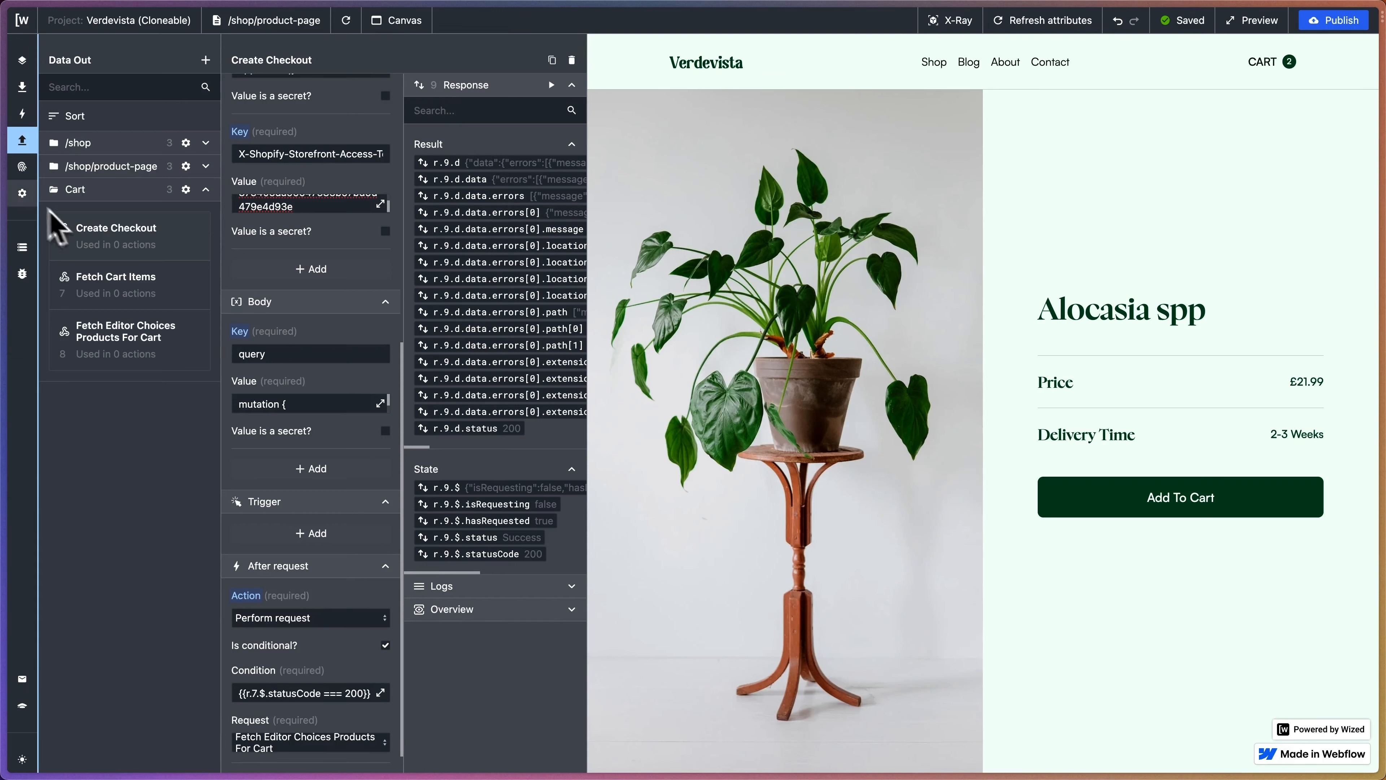
mouse_move(4, 210)
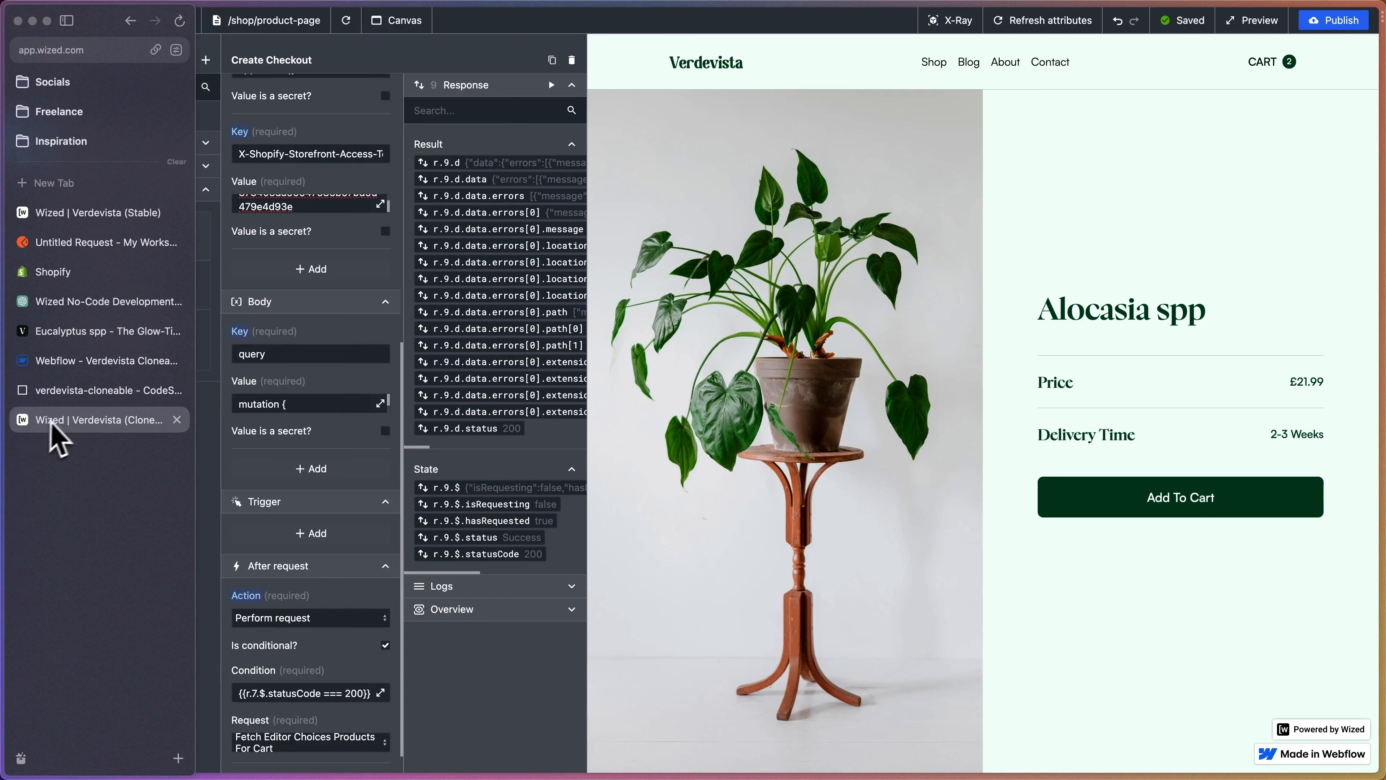
- Open checkout.js in CodeSandbox and review the checkout_button selector on line 4
click(79, 392)
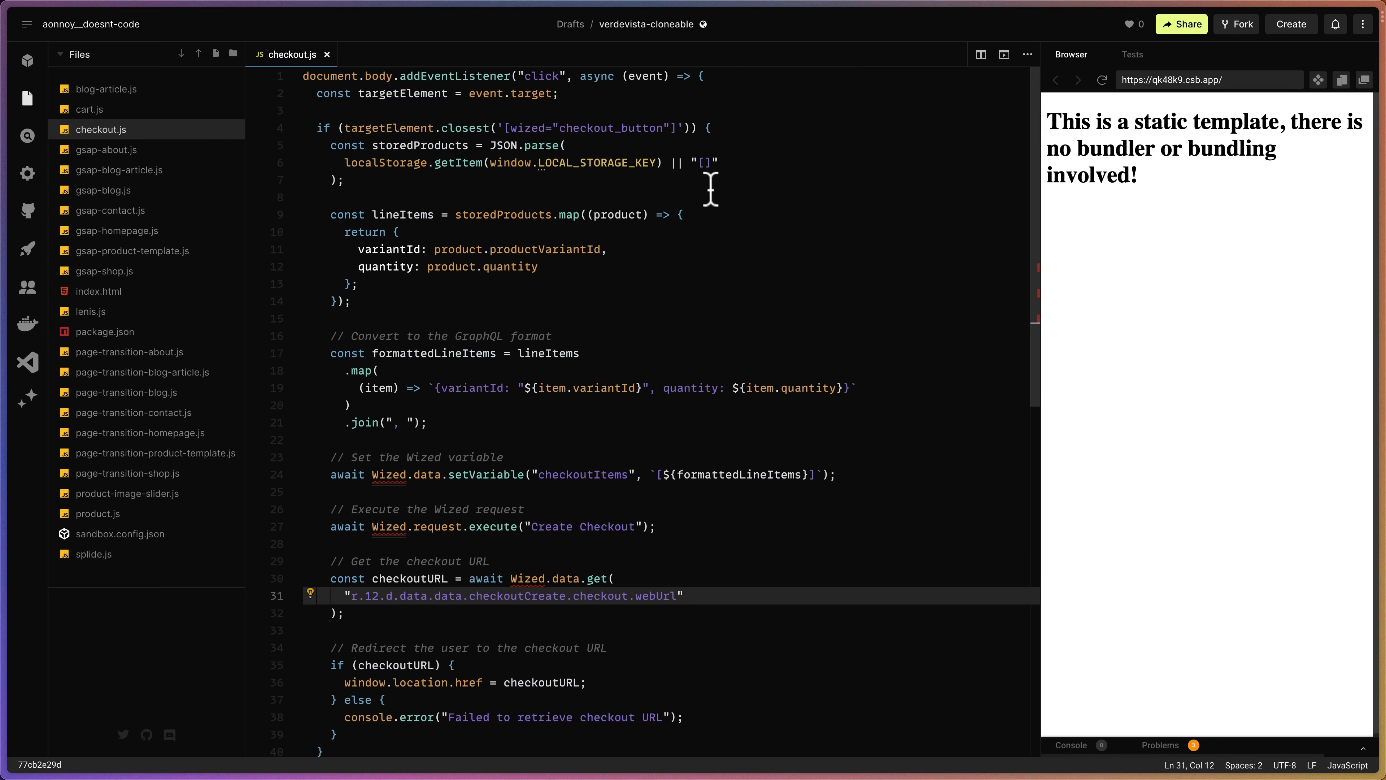
scroll(519, 136, down, 1)
scroll(515, 139, up, 1)
drag(503, 128, 682, 128)
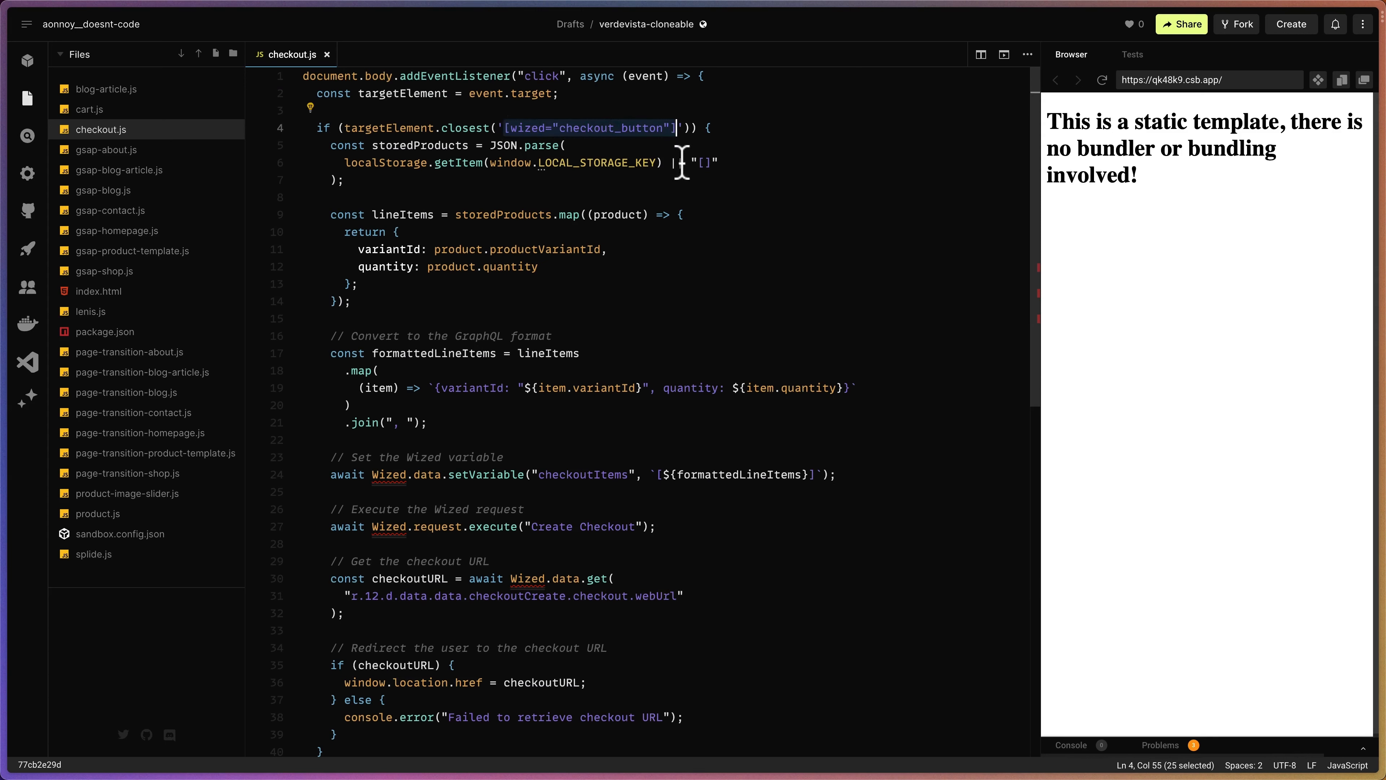
click(505, 127)
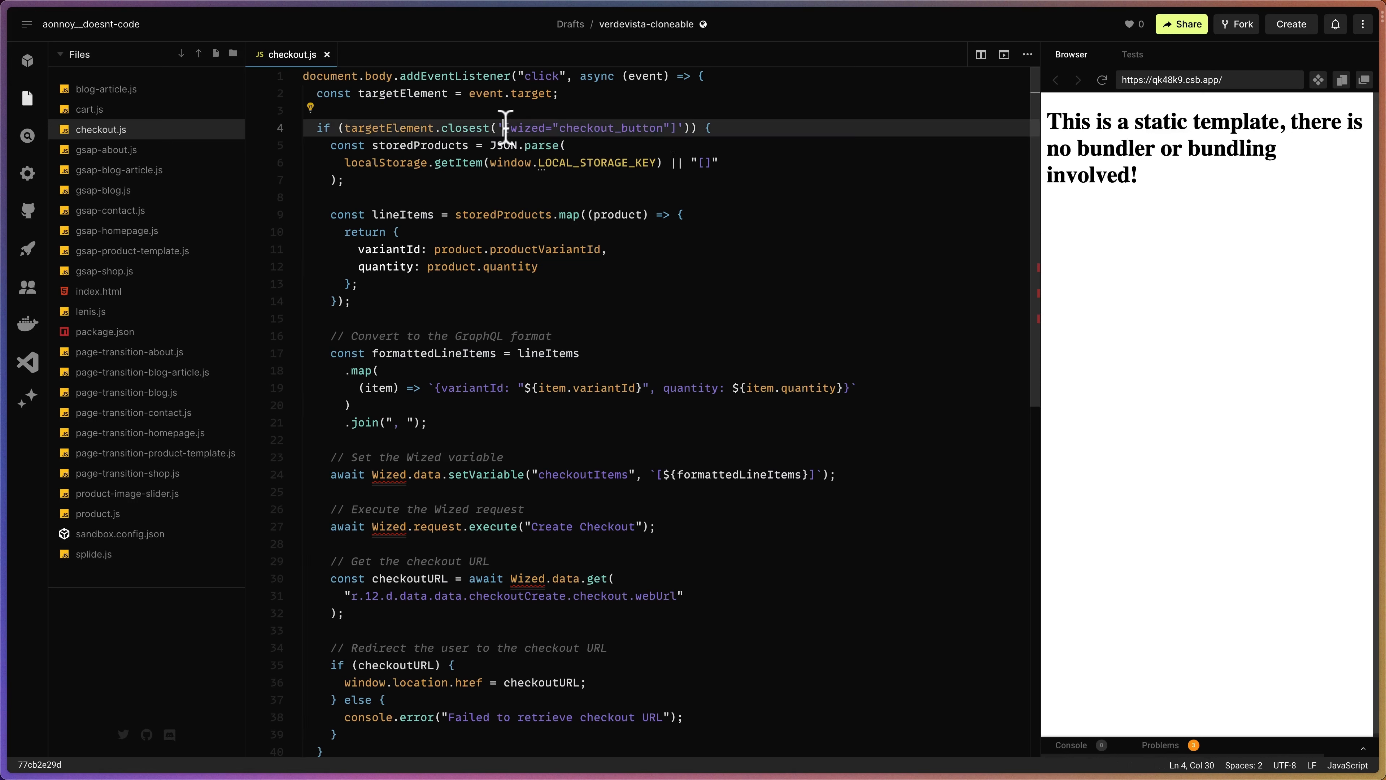
drag(504, 127, 682, 130)
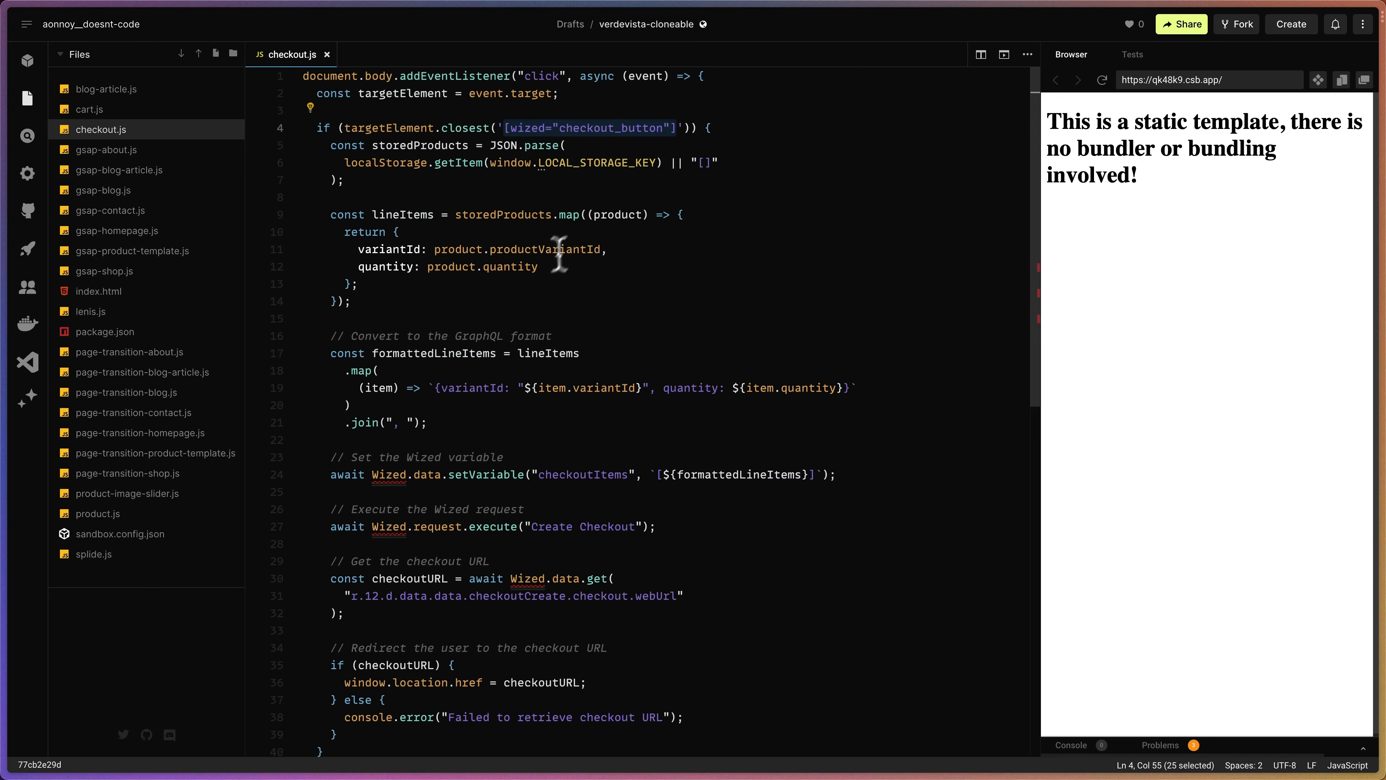
- Select the request number 12 in the checkout URL path on line 31
scroll(456, 489, down, 3)
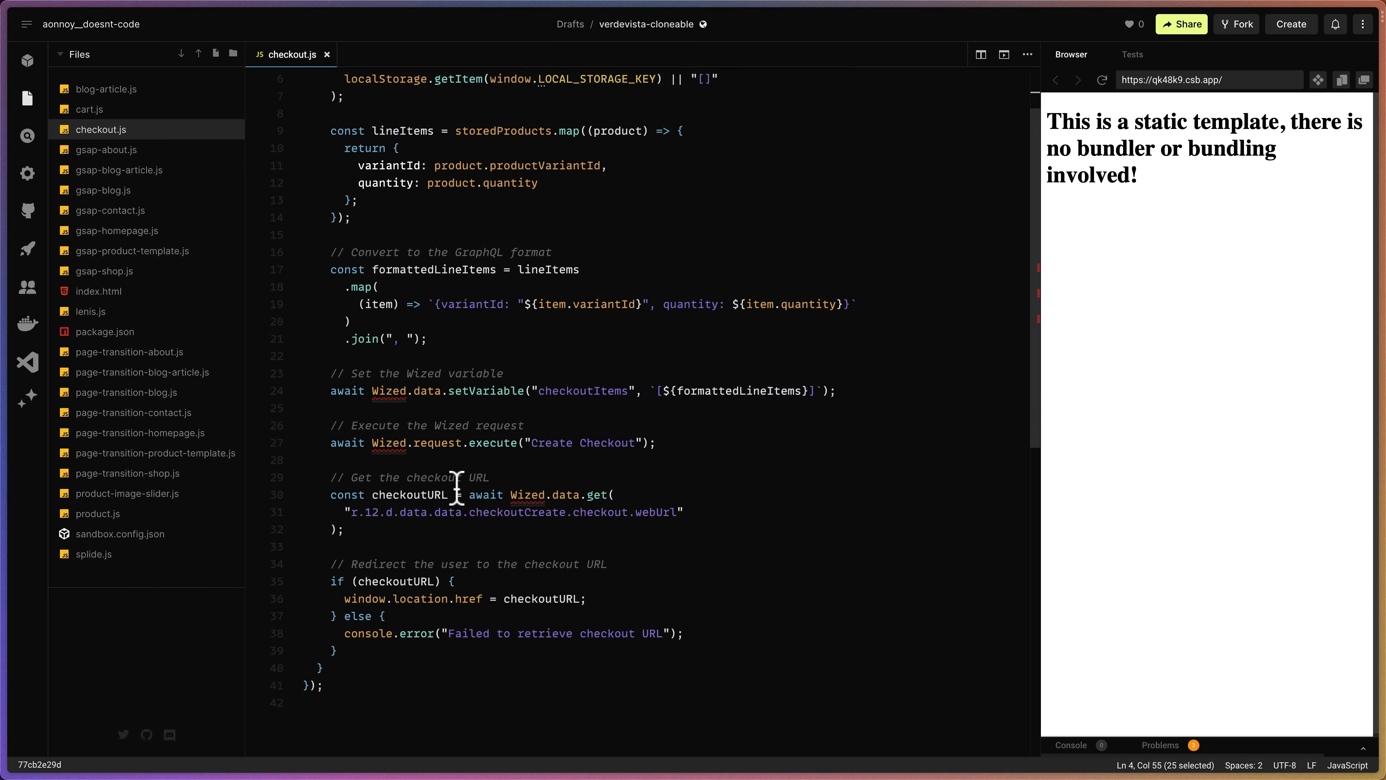
drag(532, 443, 636, 442)
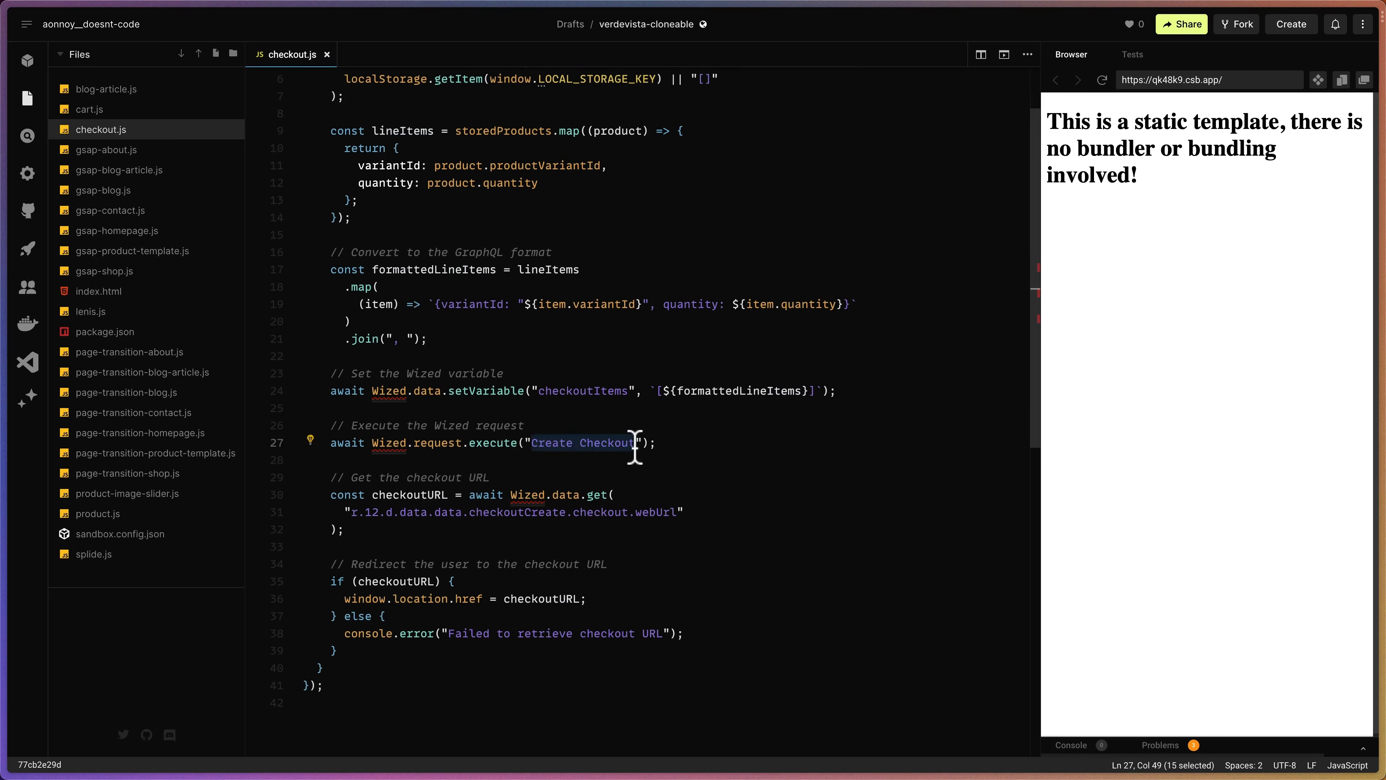
click(366, 511)
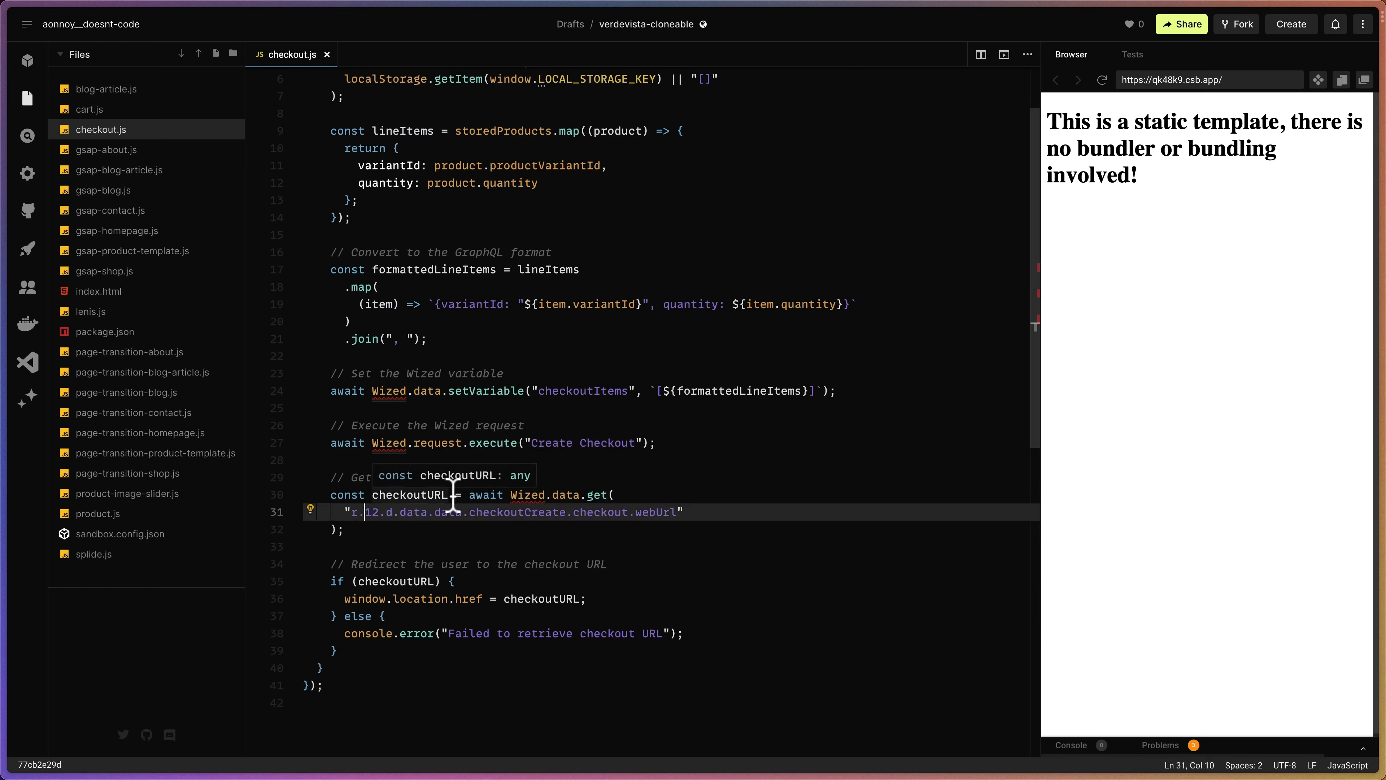
drag(365, 515, 378, 516)
- Change the checkout URL path on line 31 from r.12 to r.9
click(378, 513)
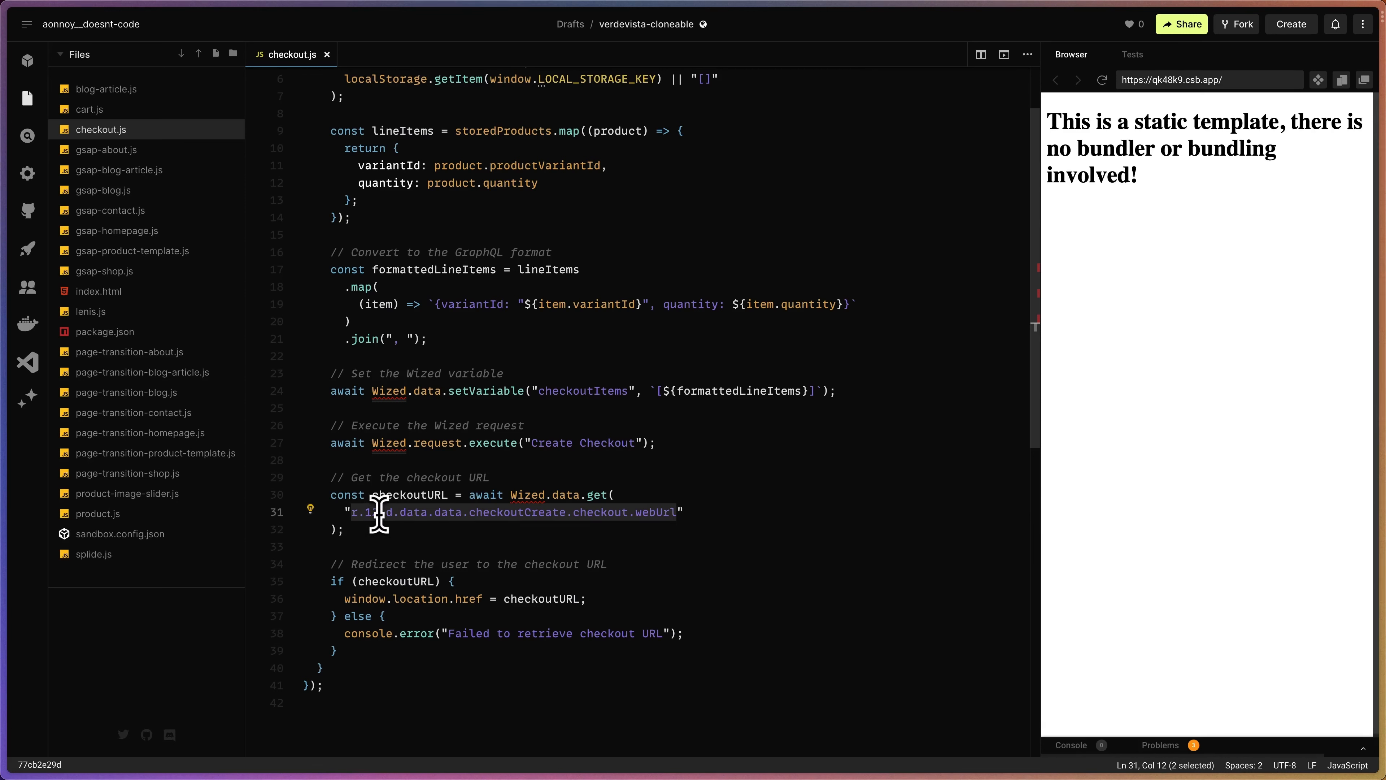
text(9)
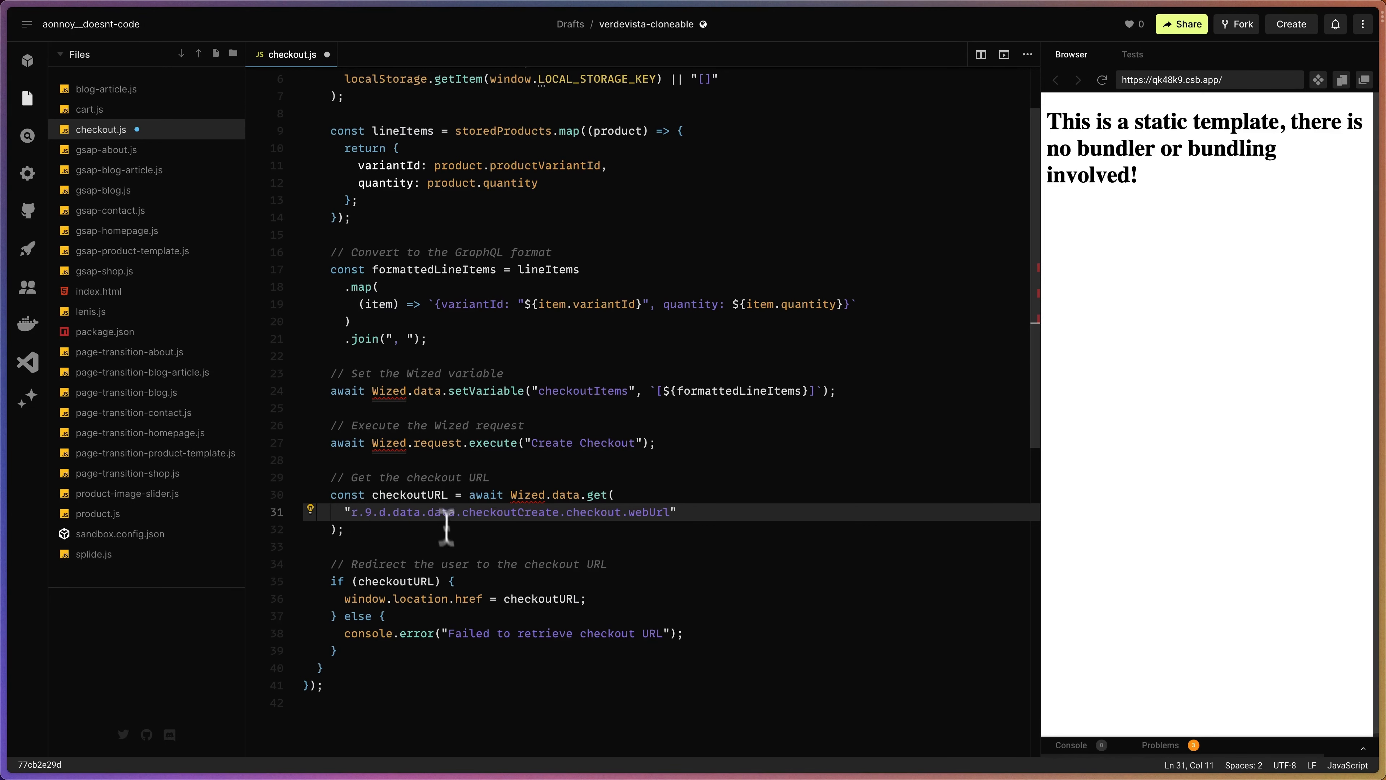
scroll(449, 546, up, 3)
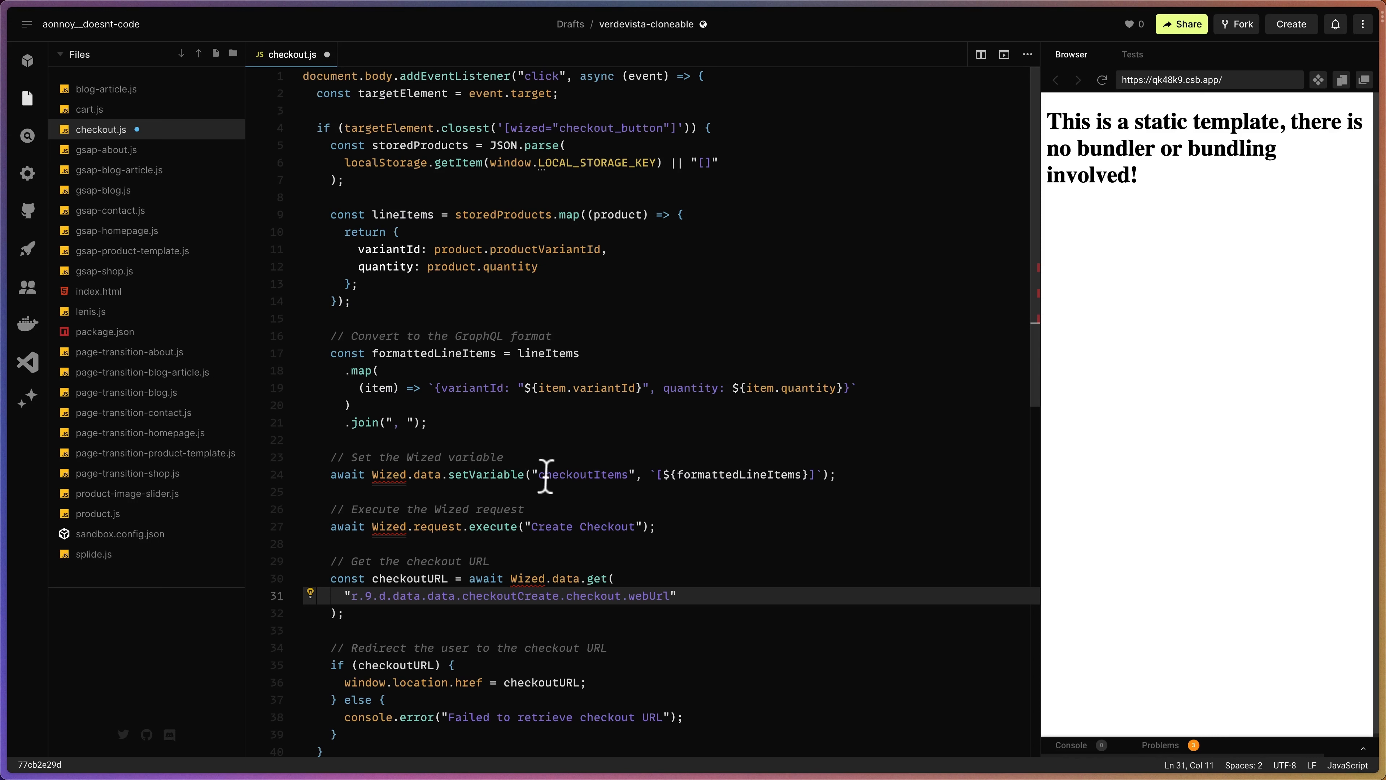
drag(532, 475, 641, 476)
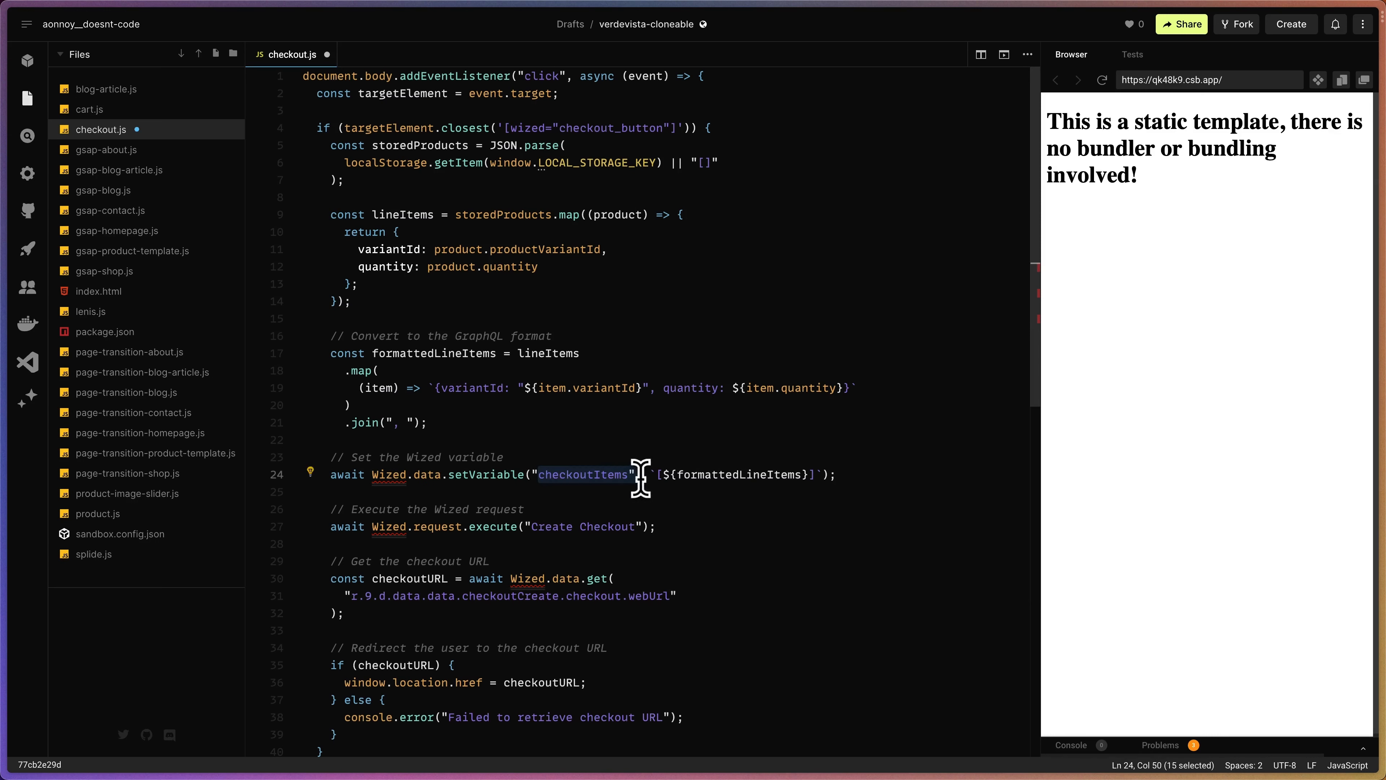
click(580, 490)
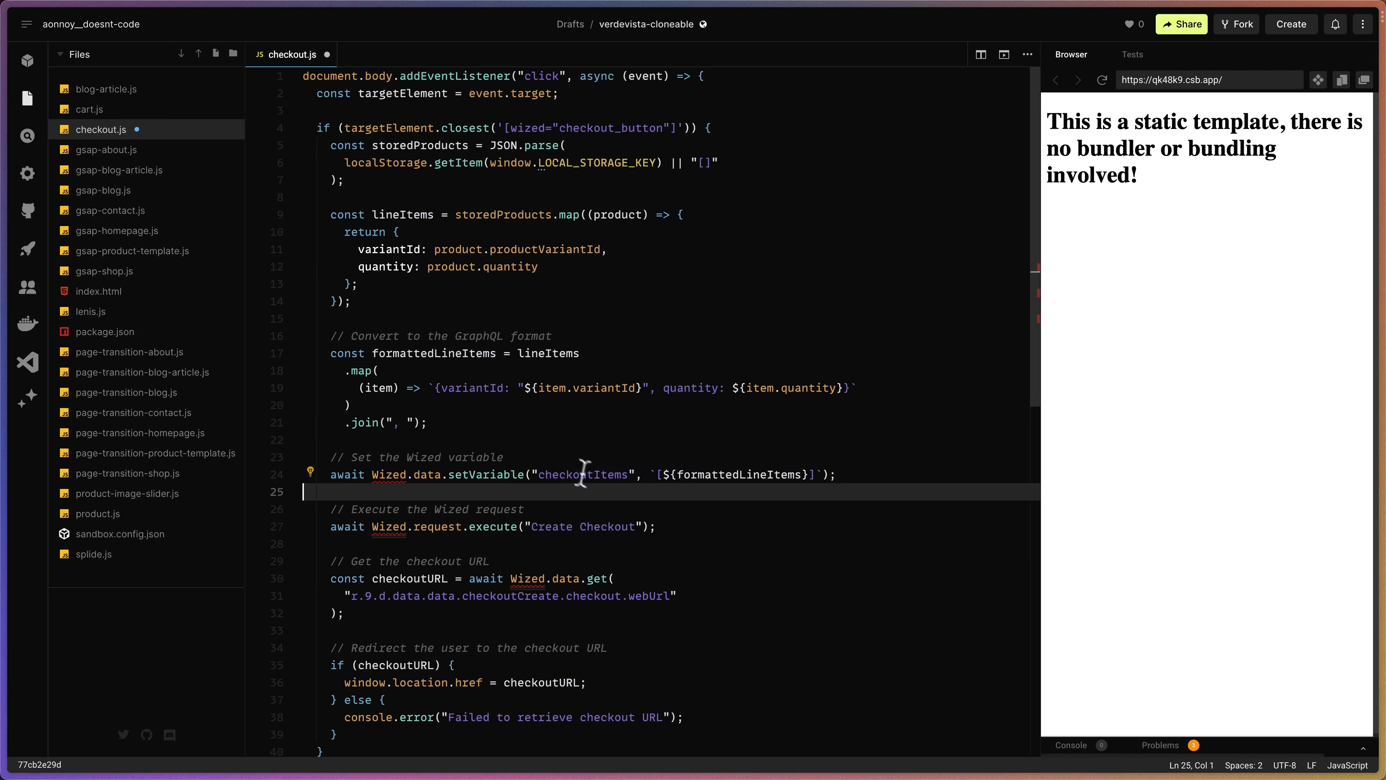
- Save checkout.js and switch back to the Wized editor
scroll(583, 458, down, 1)
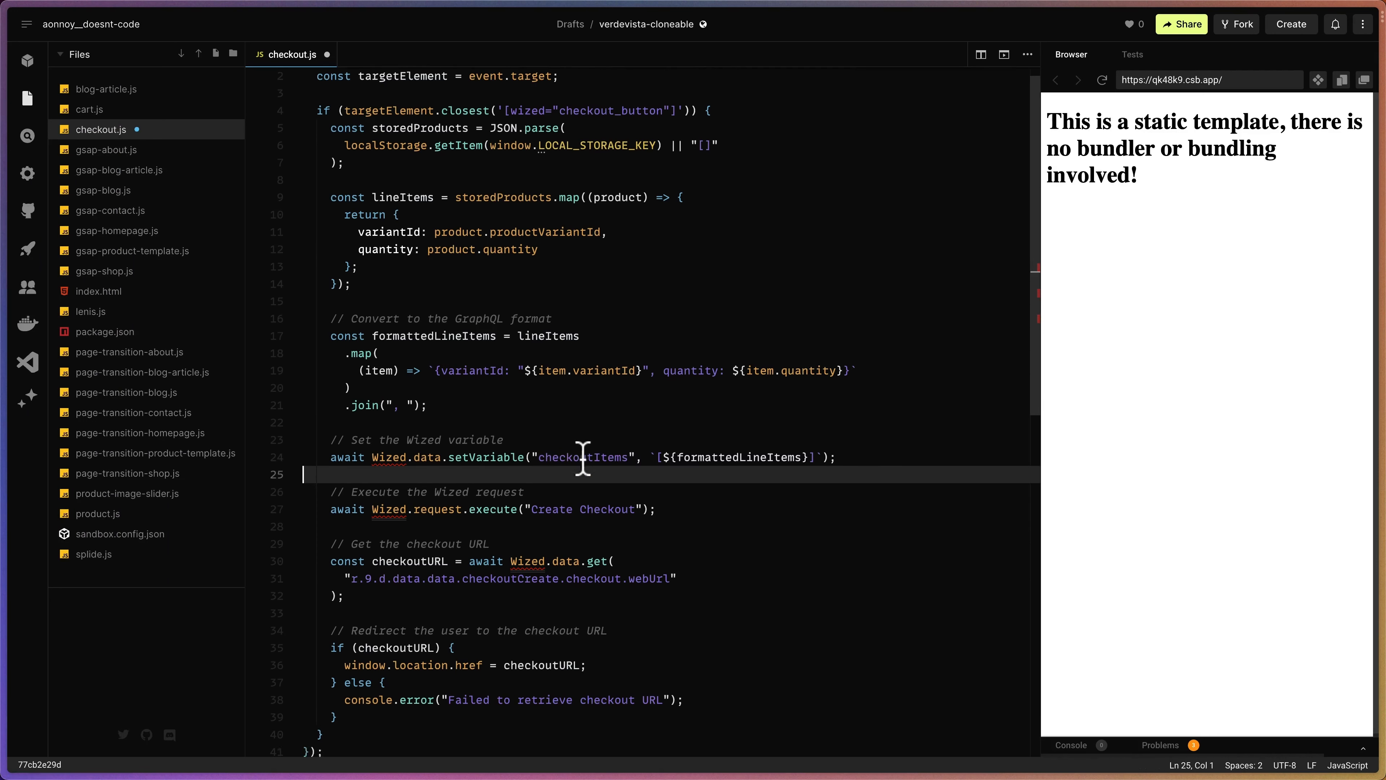
scroll(583, 458, down, 1)
key(super+s)
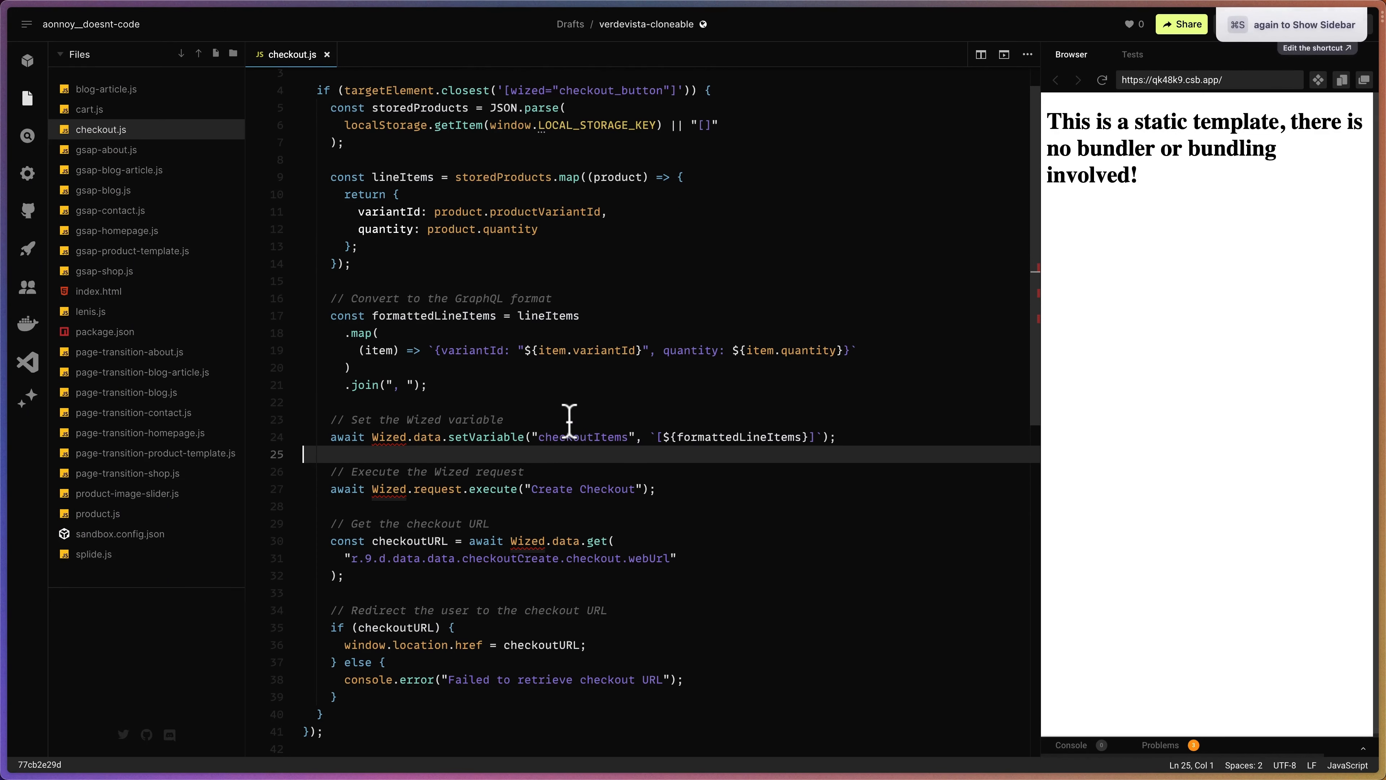
mouse_move(22, 328)
click(82, 420)
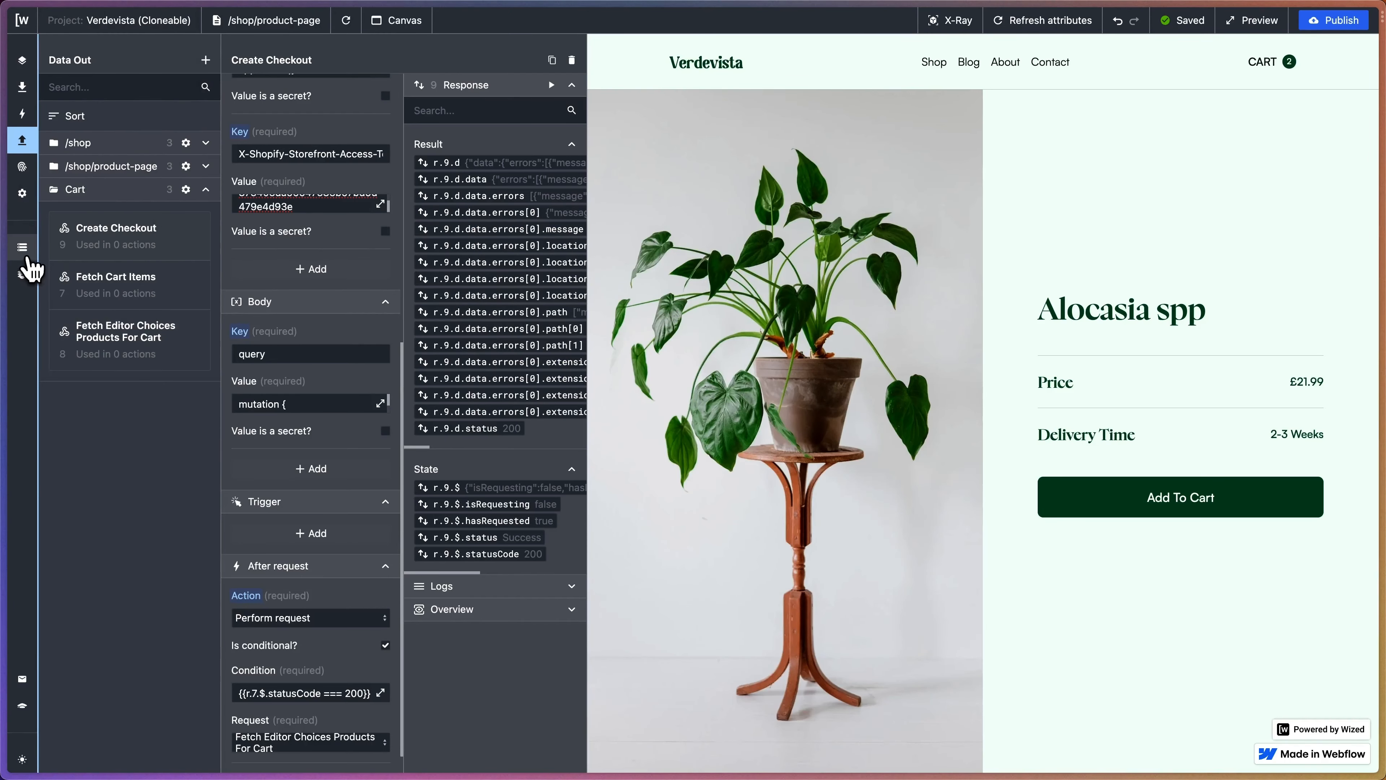
click(25, 251)
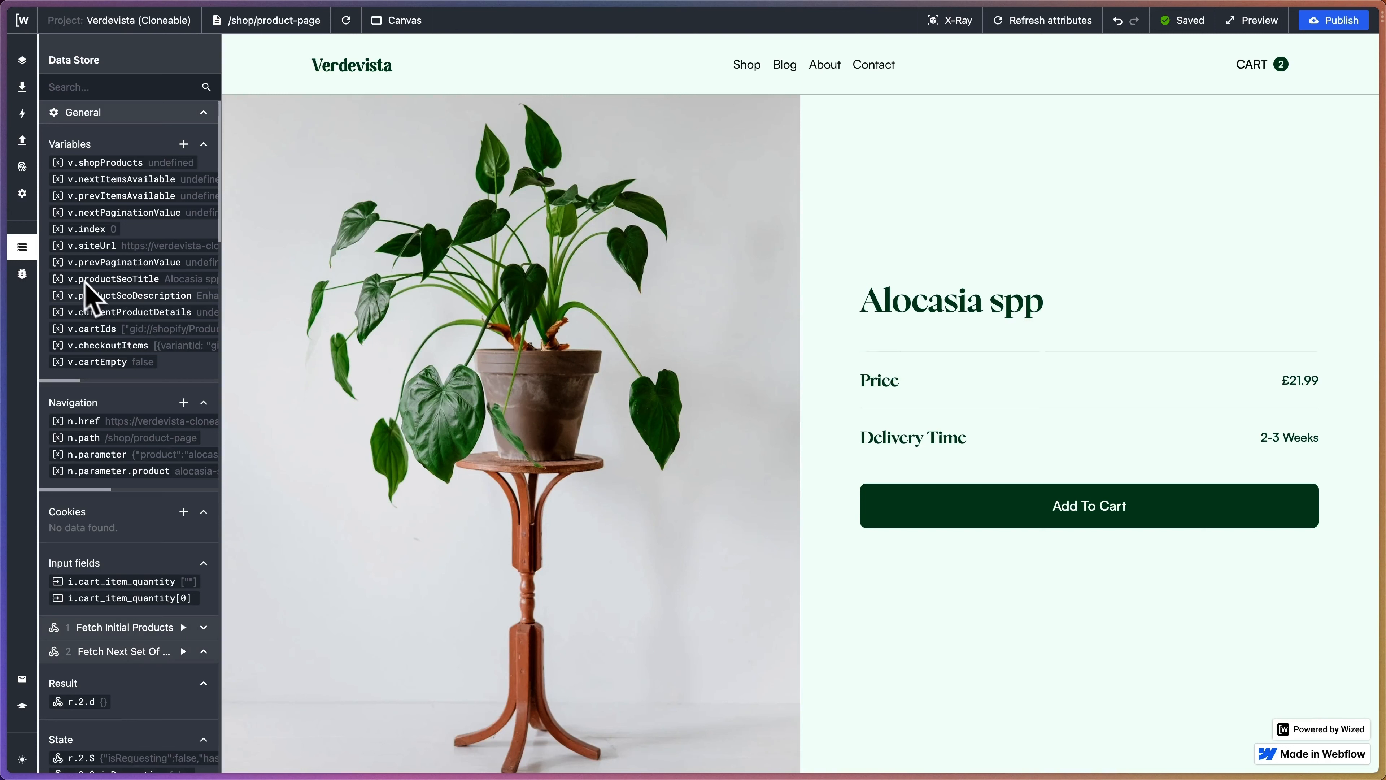
scroll(101, 303, right, 2)
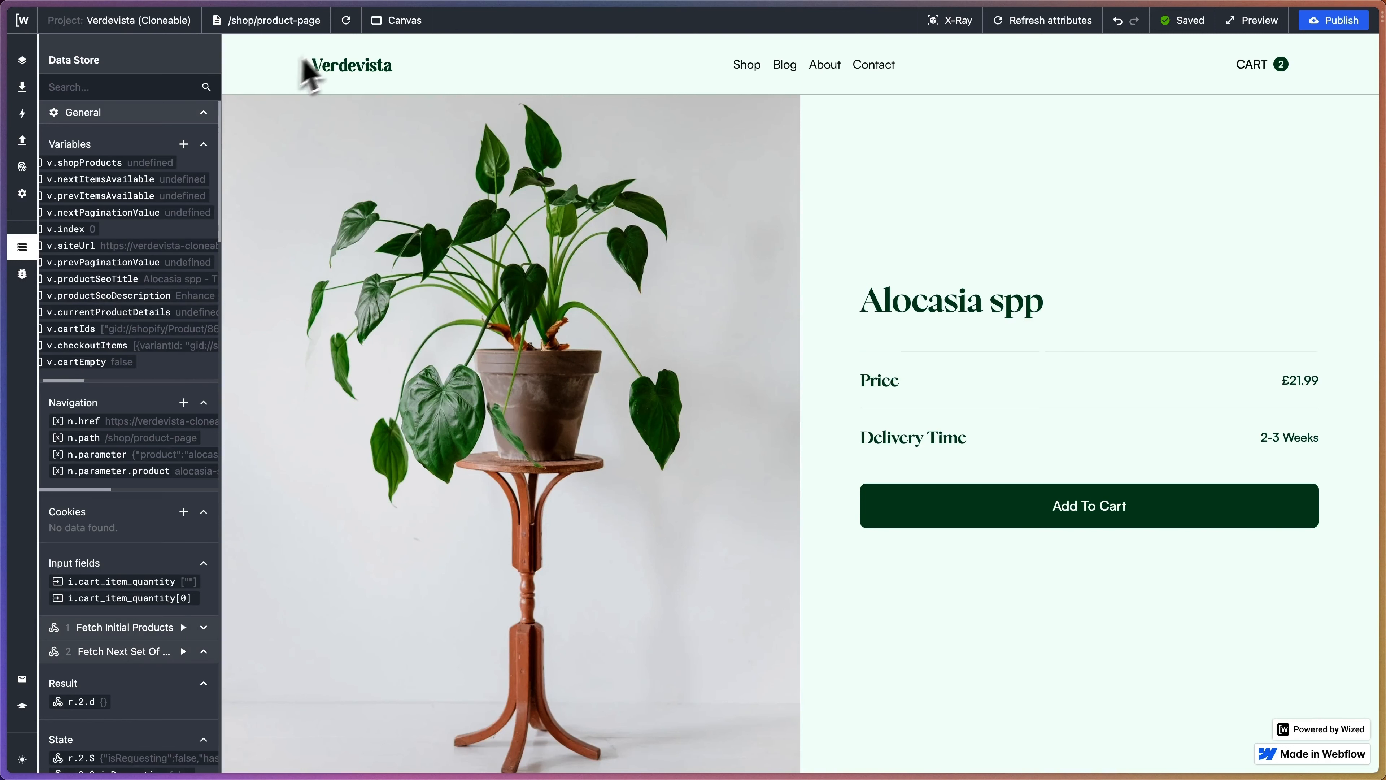
click(346, 20)
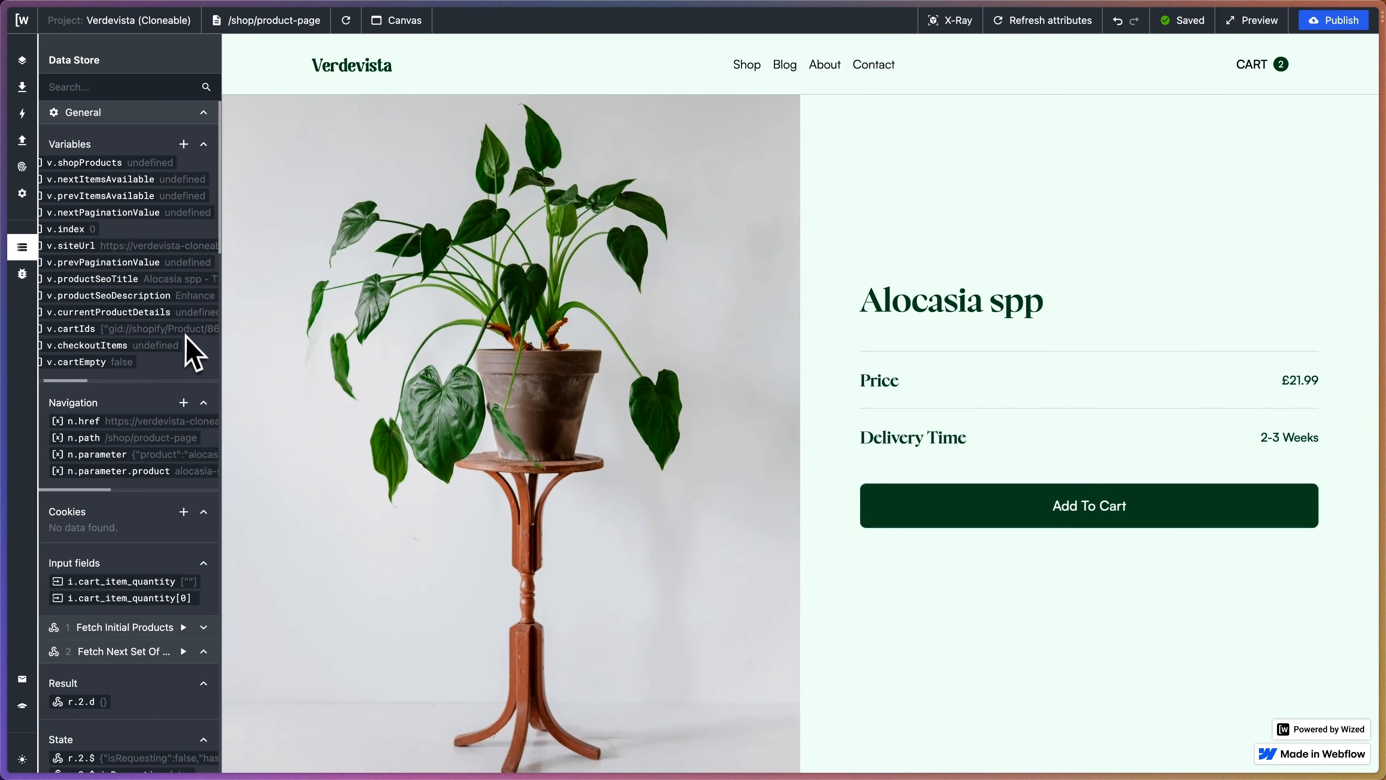
scroll(195, 350, right, 2)
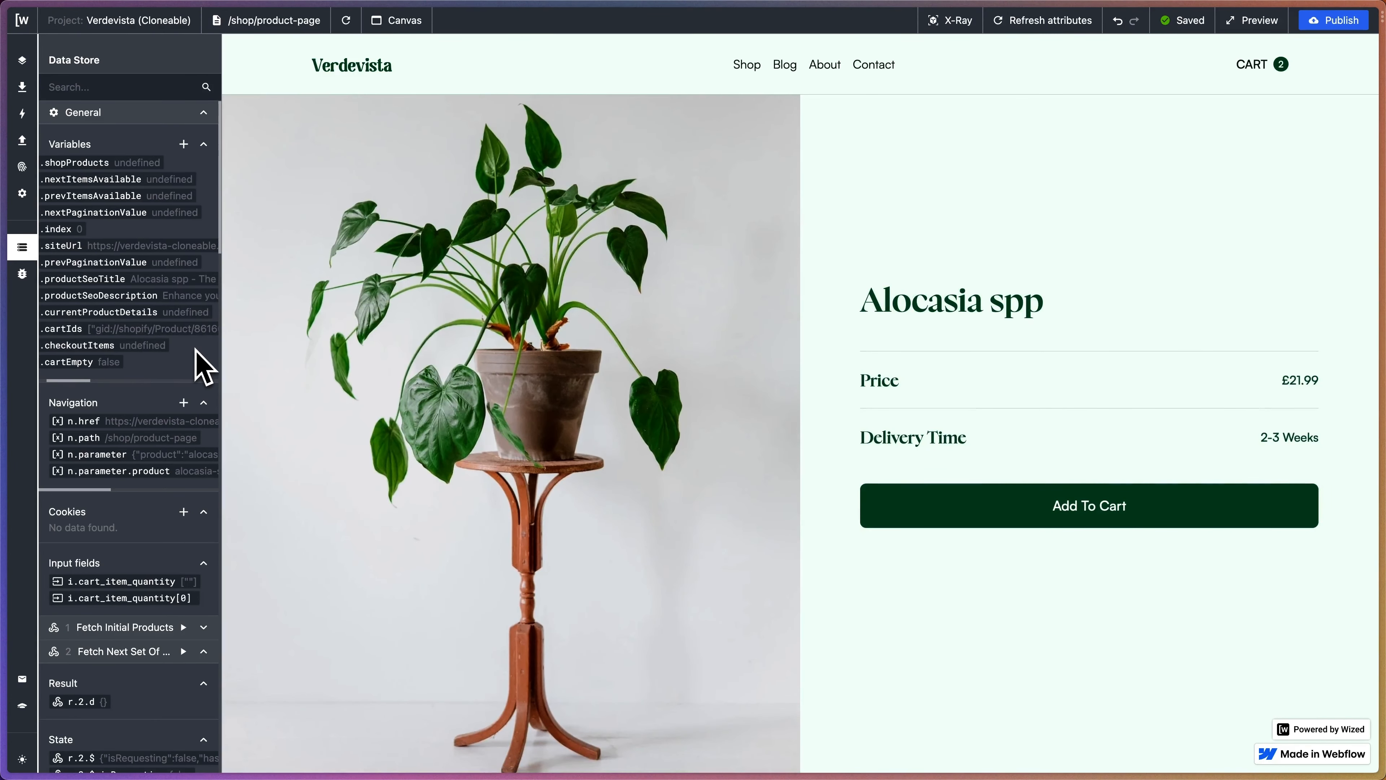
scroll(195, 352, right, 4)
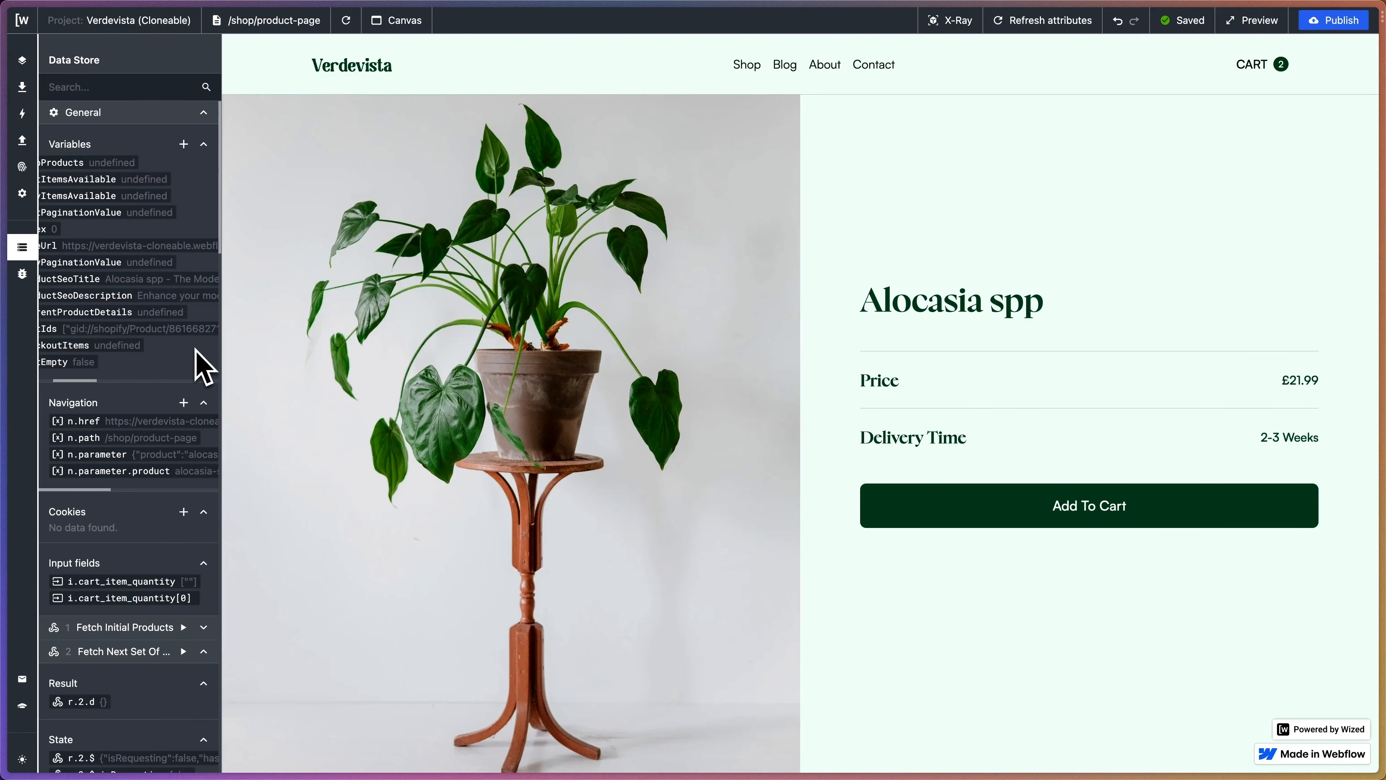
scroll(196, 352, left, 6)
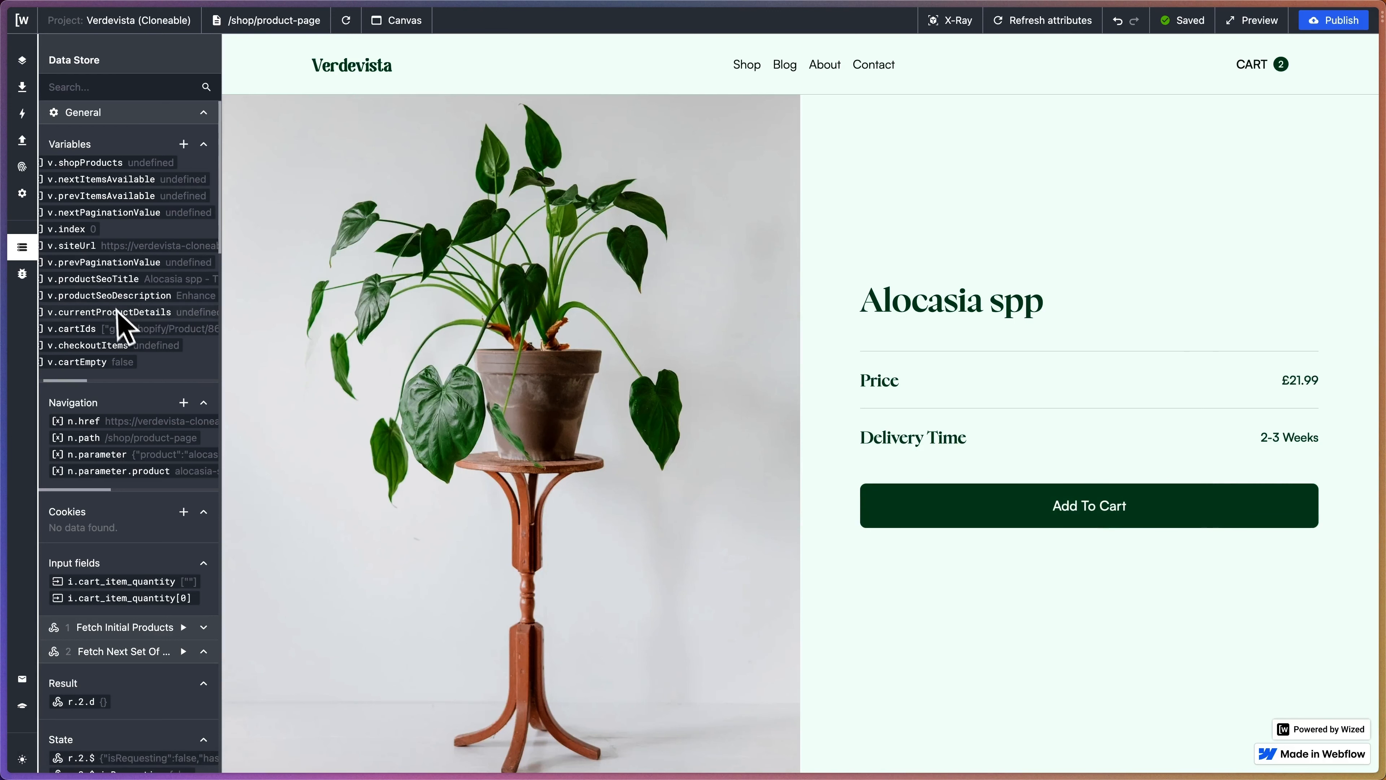
scroll(123, 316, right, 6)
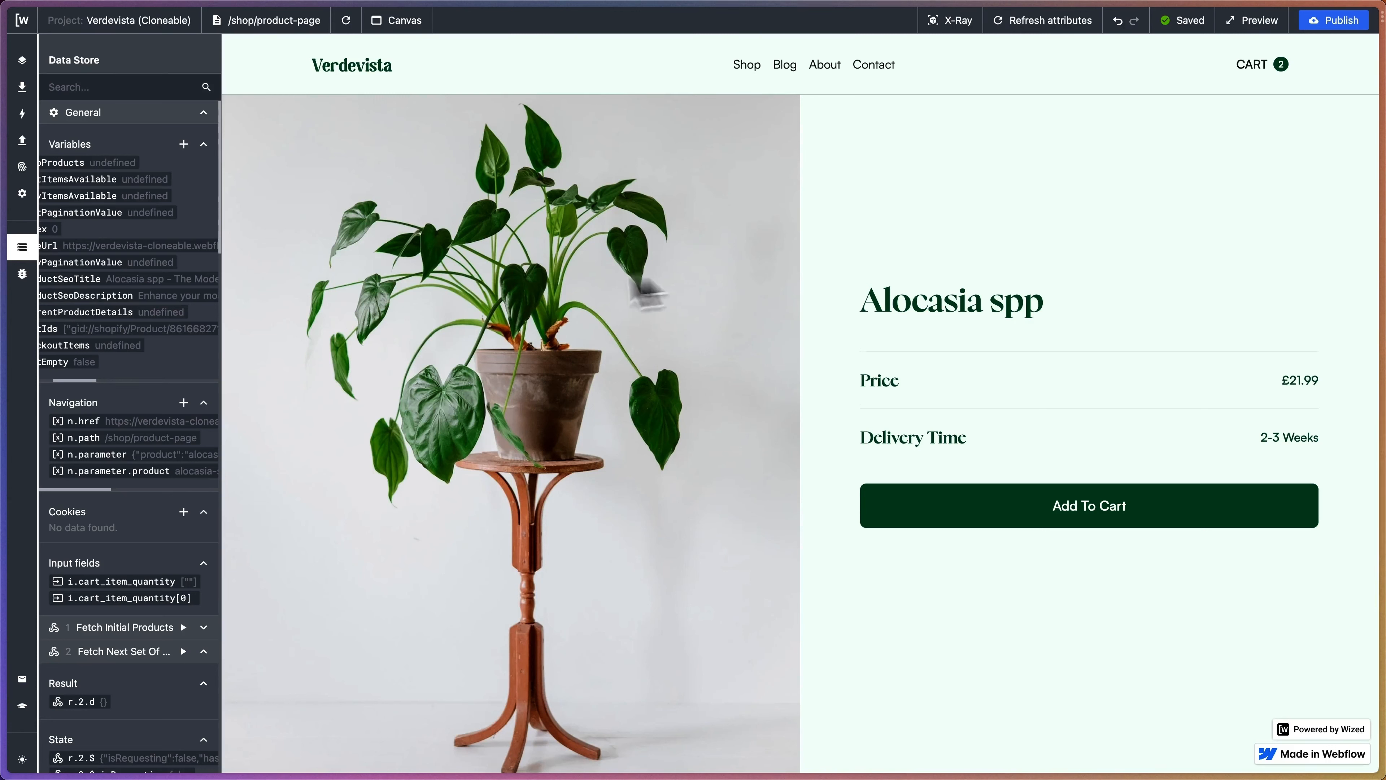
scroll(173, 349, left, 3)
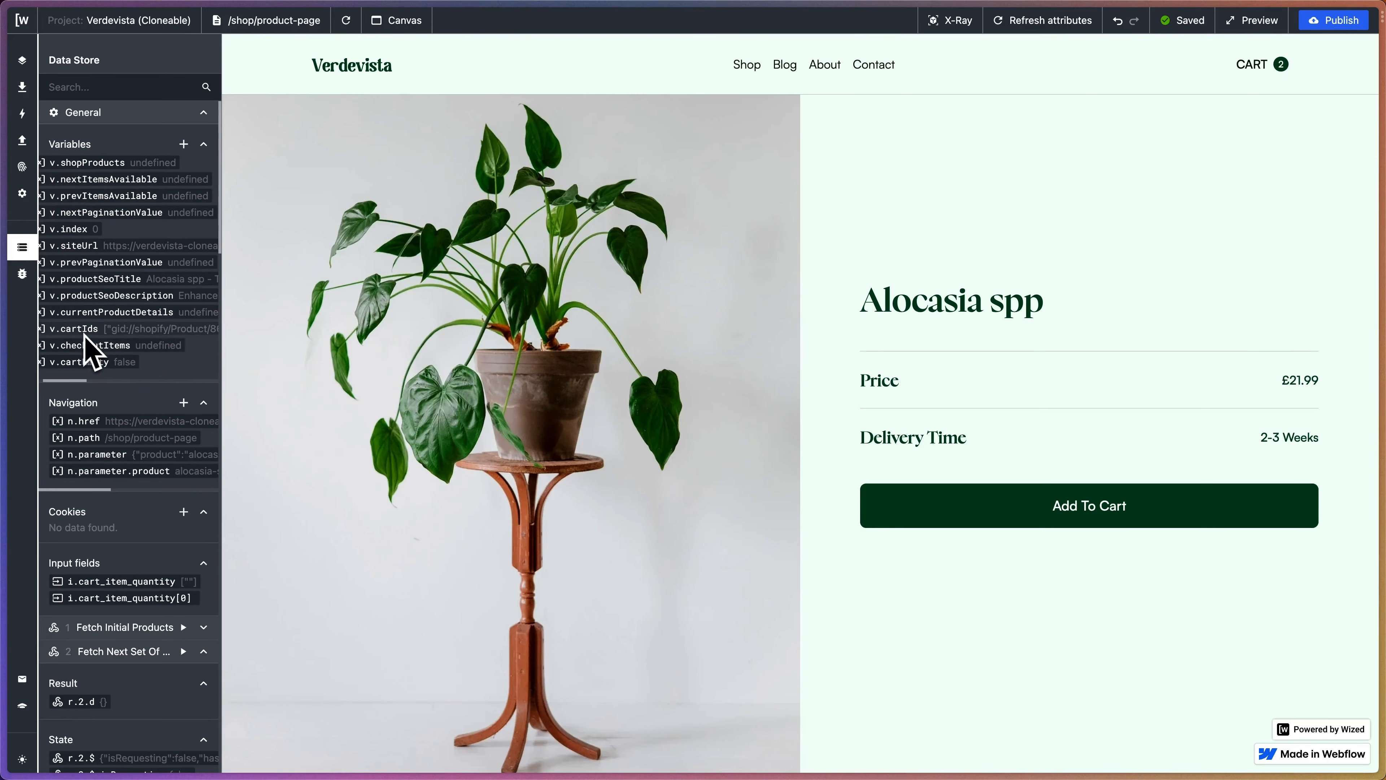
scroll(89, 347, right, 3)
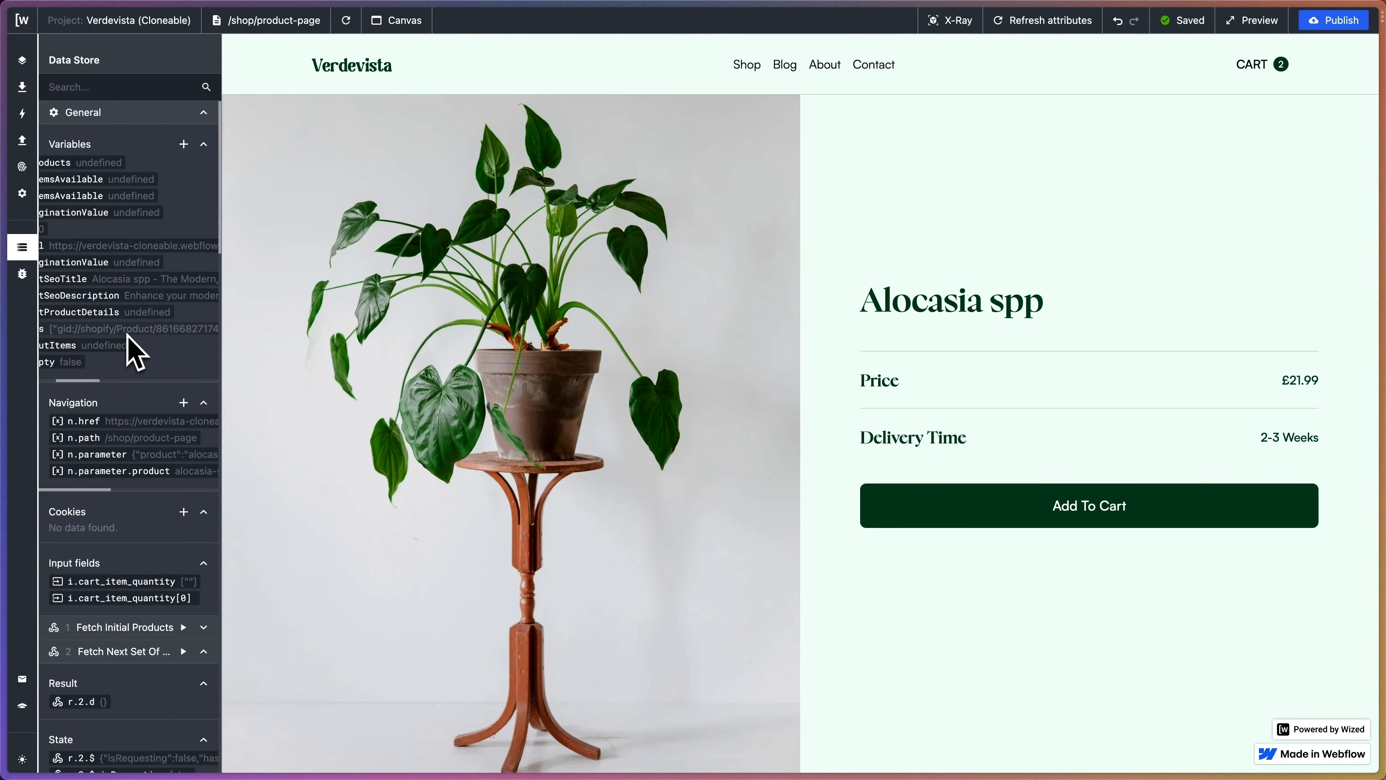
scroll(131, 353, right, 3)
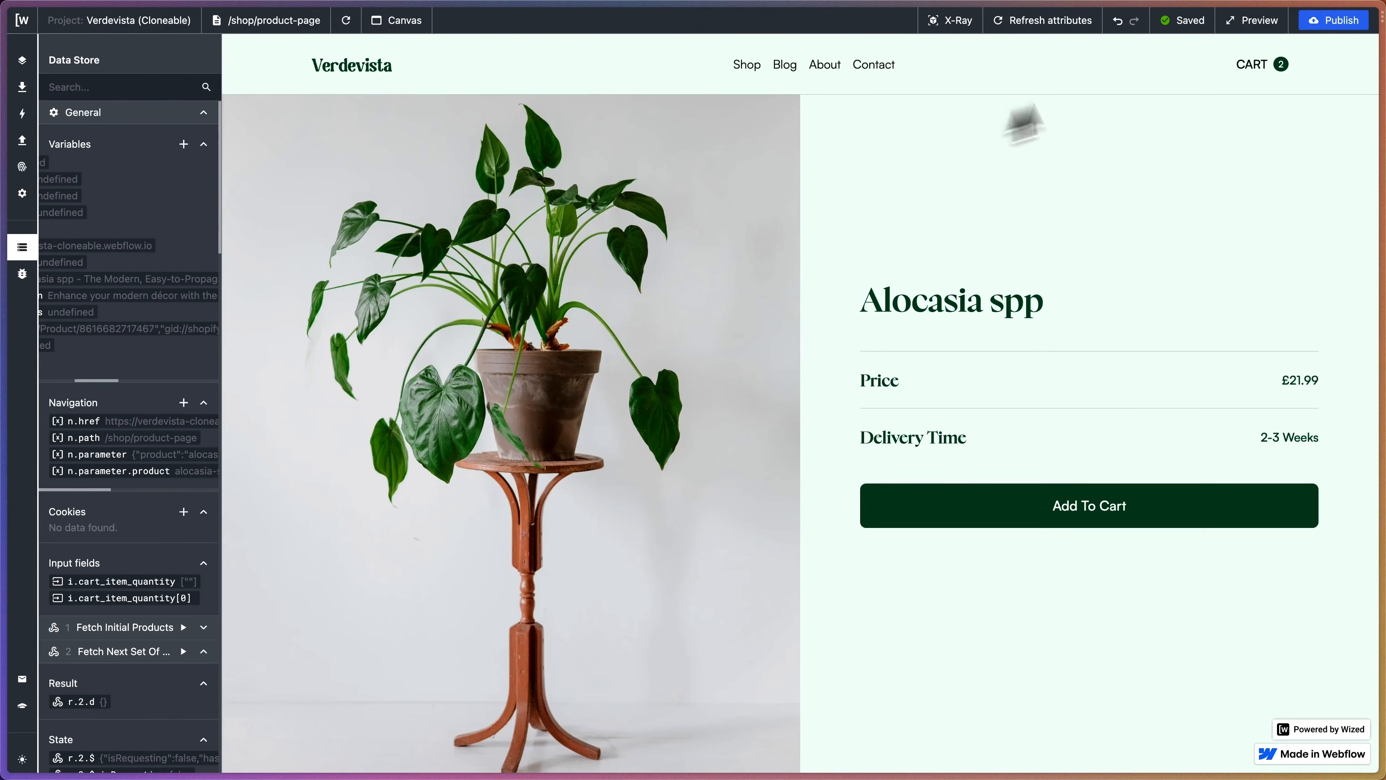
- Open the cart drawer with Crassula ovata and Alocasia spp (£46.98), then scroll through the Data Store variables
click(1265, 68)
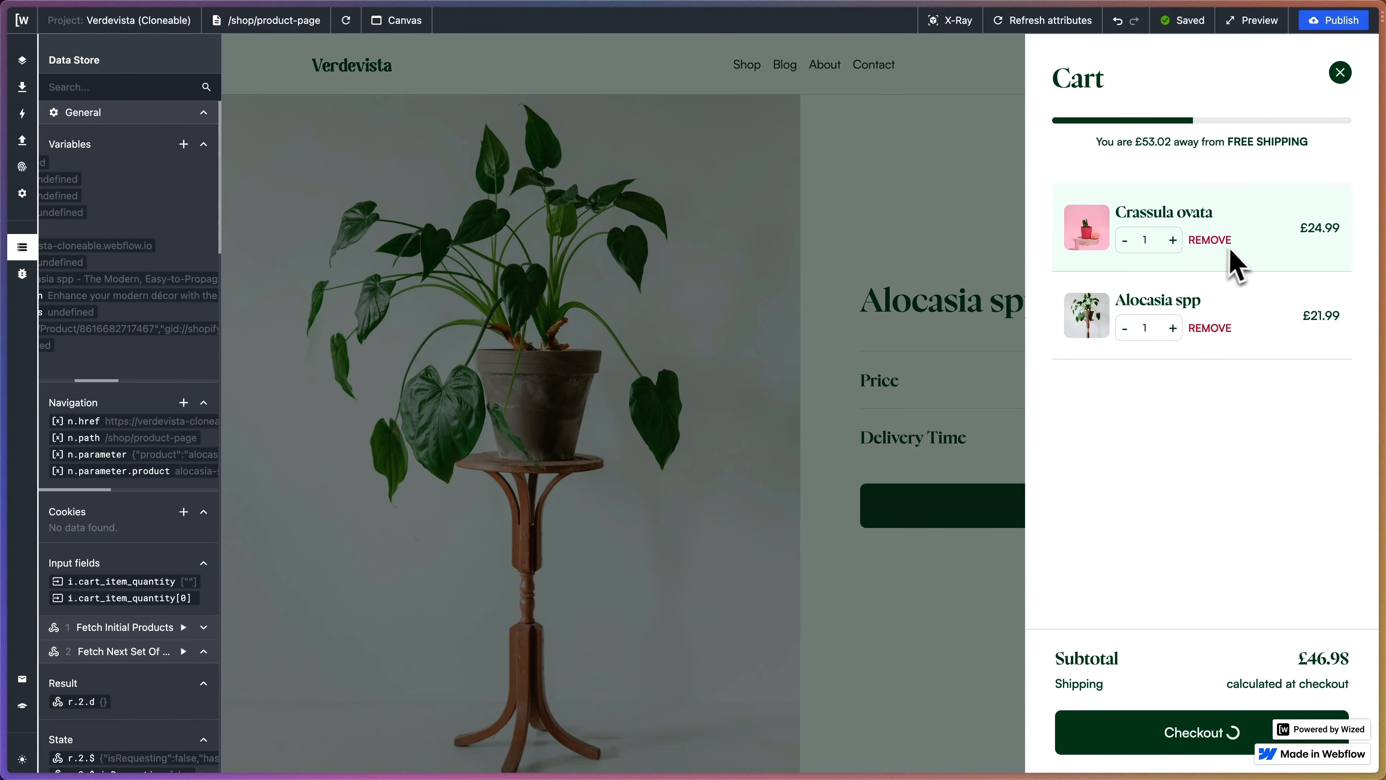
scroll(75, 355, left, 5)
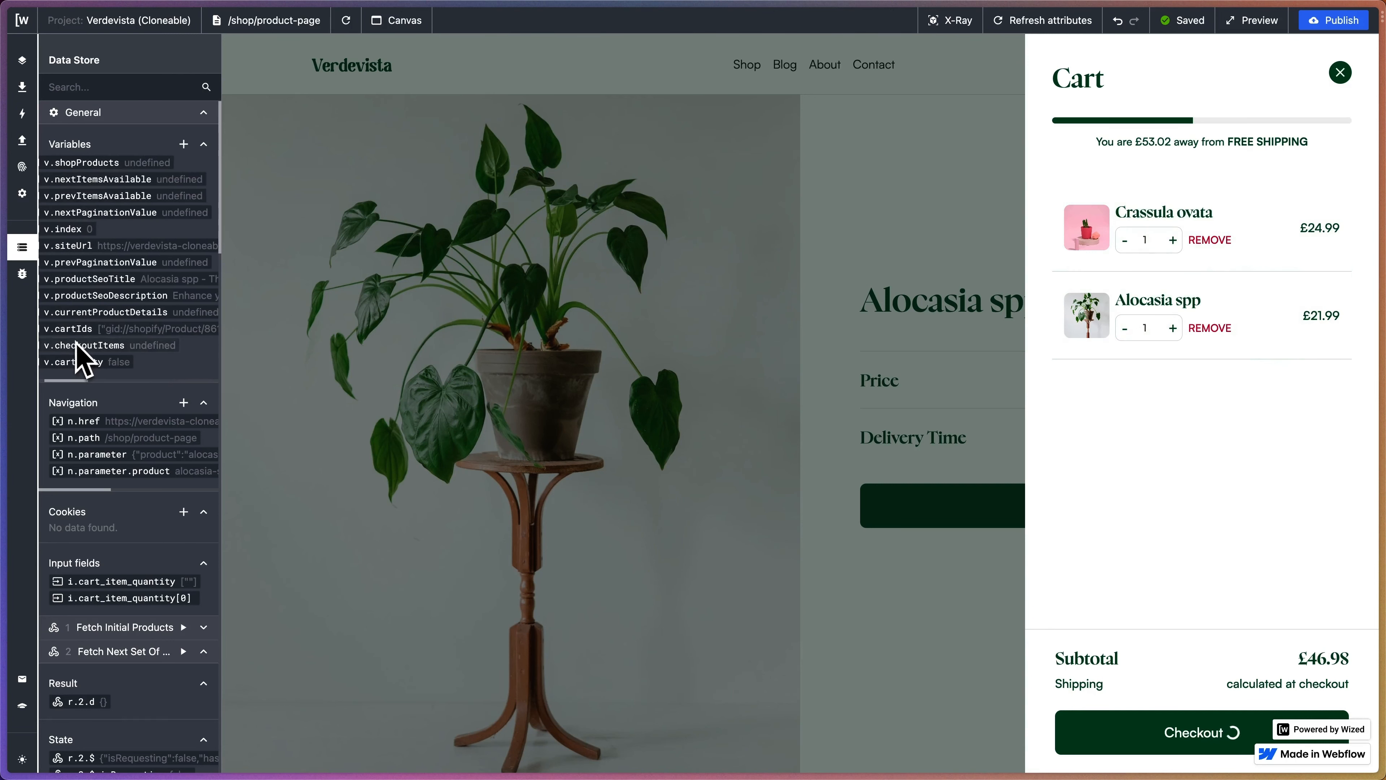
scroll(124, 355, right, 5)
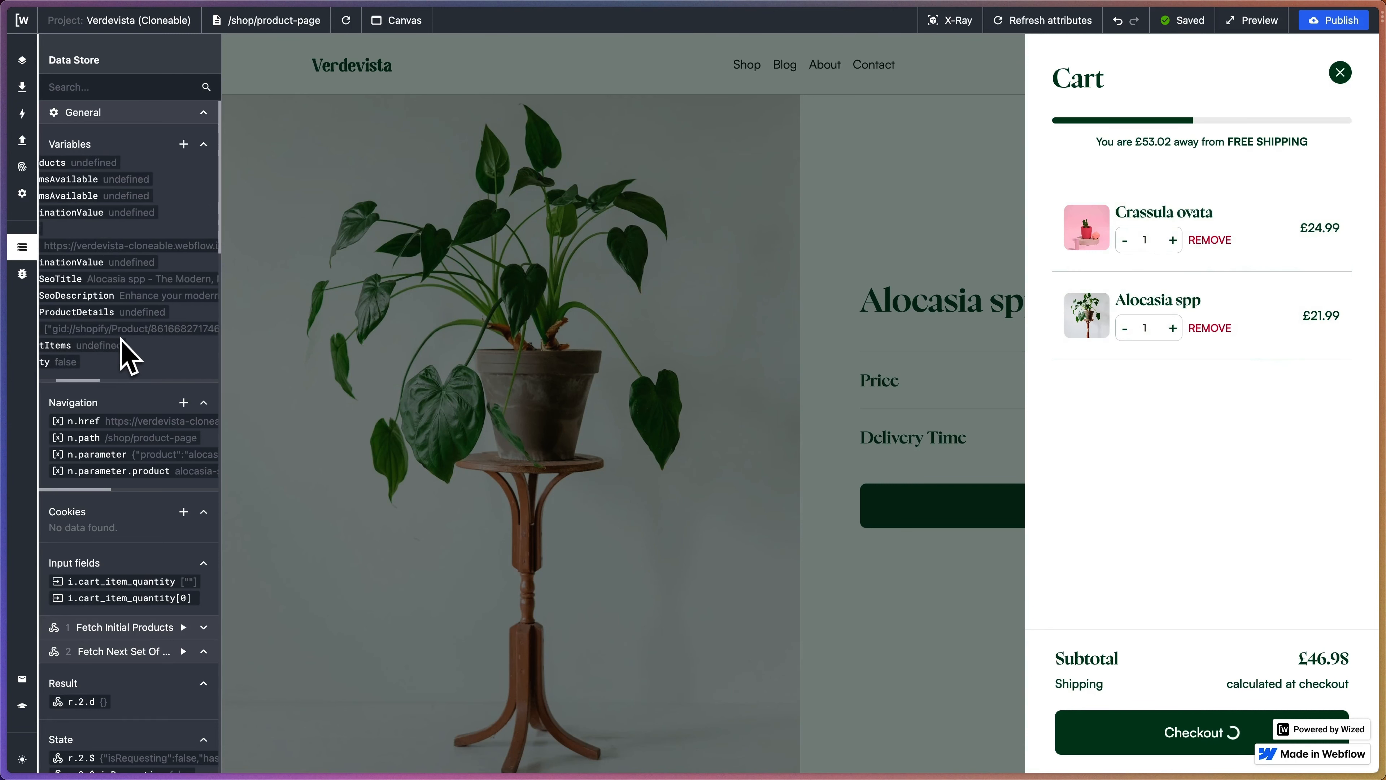
scroll(134, 355, right, 3)
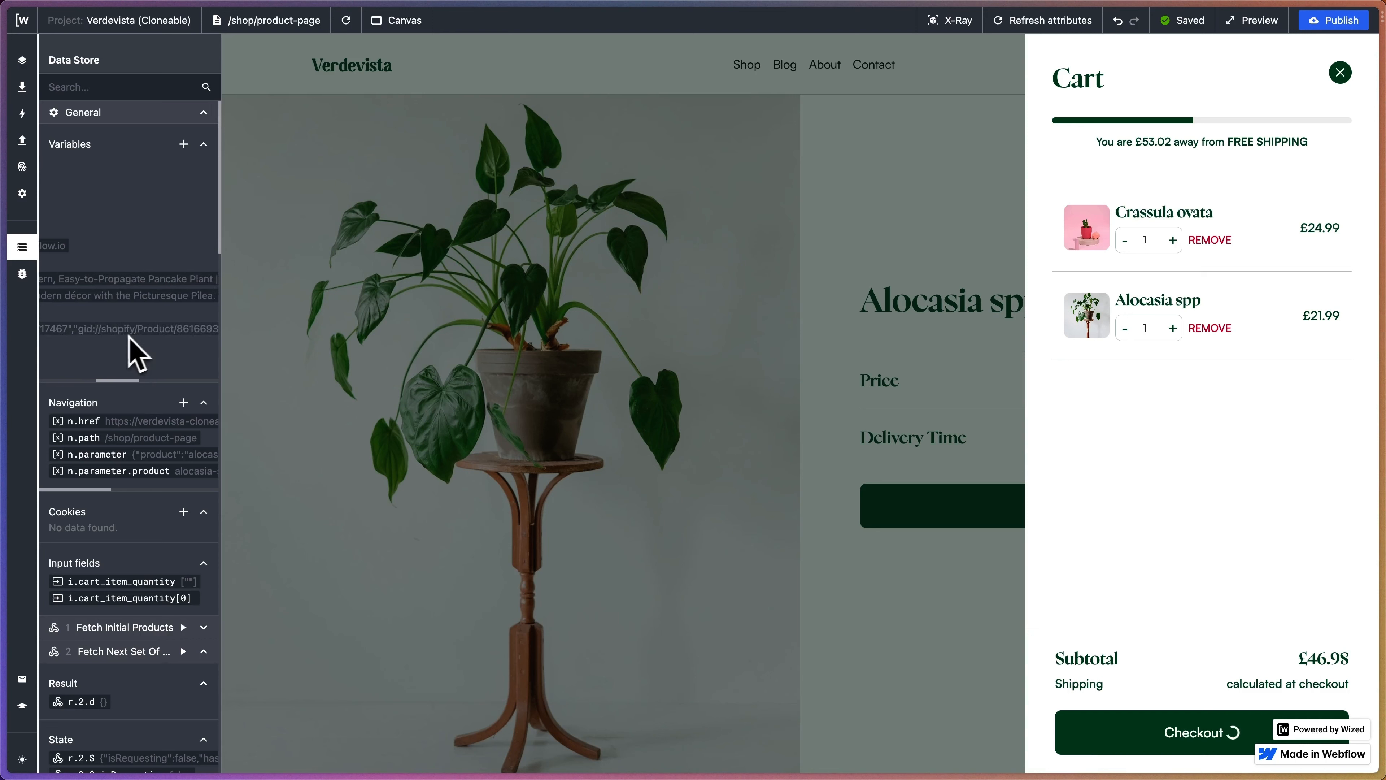
scroll(158, 350, right, 2)
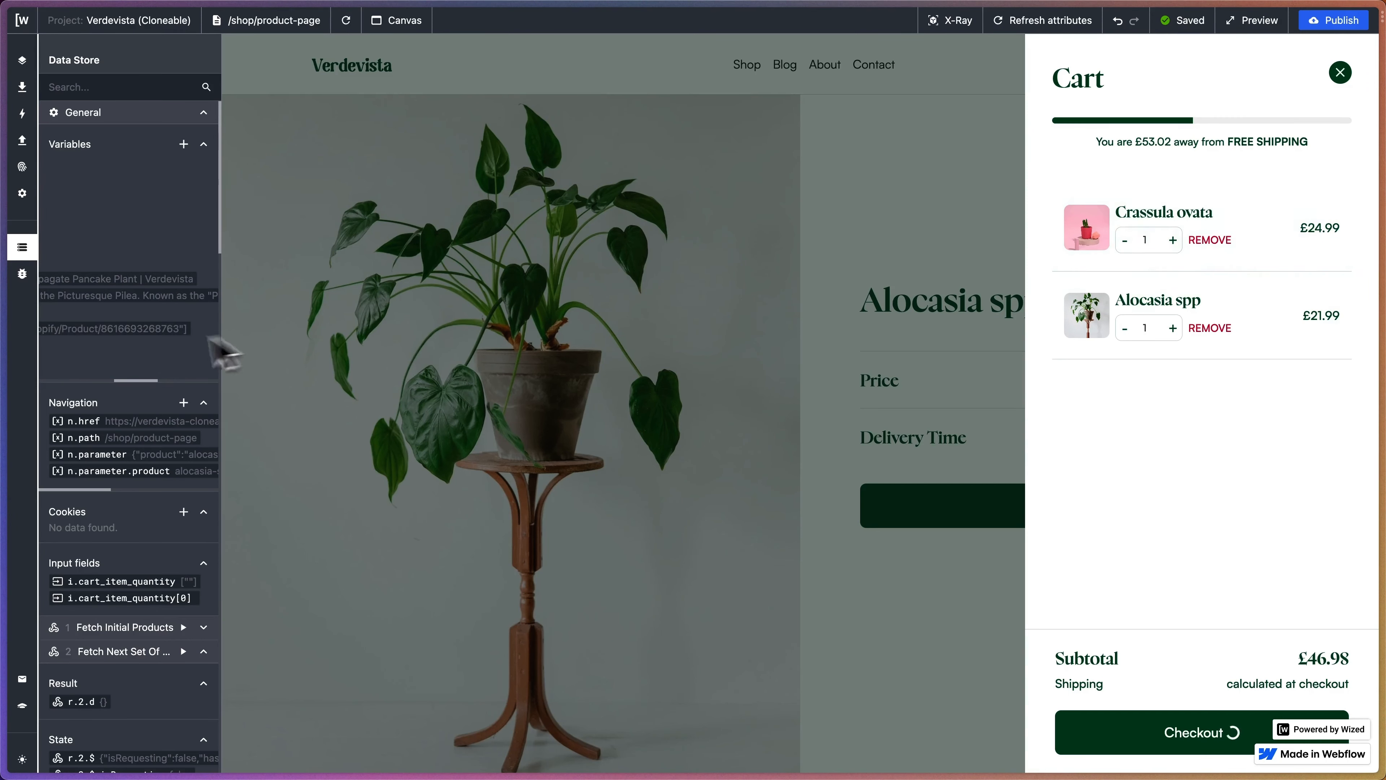
scroll(134, 358, left, 10)
scroll(127, 347, right, 1)
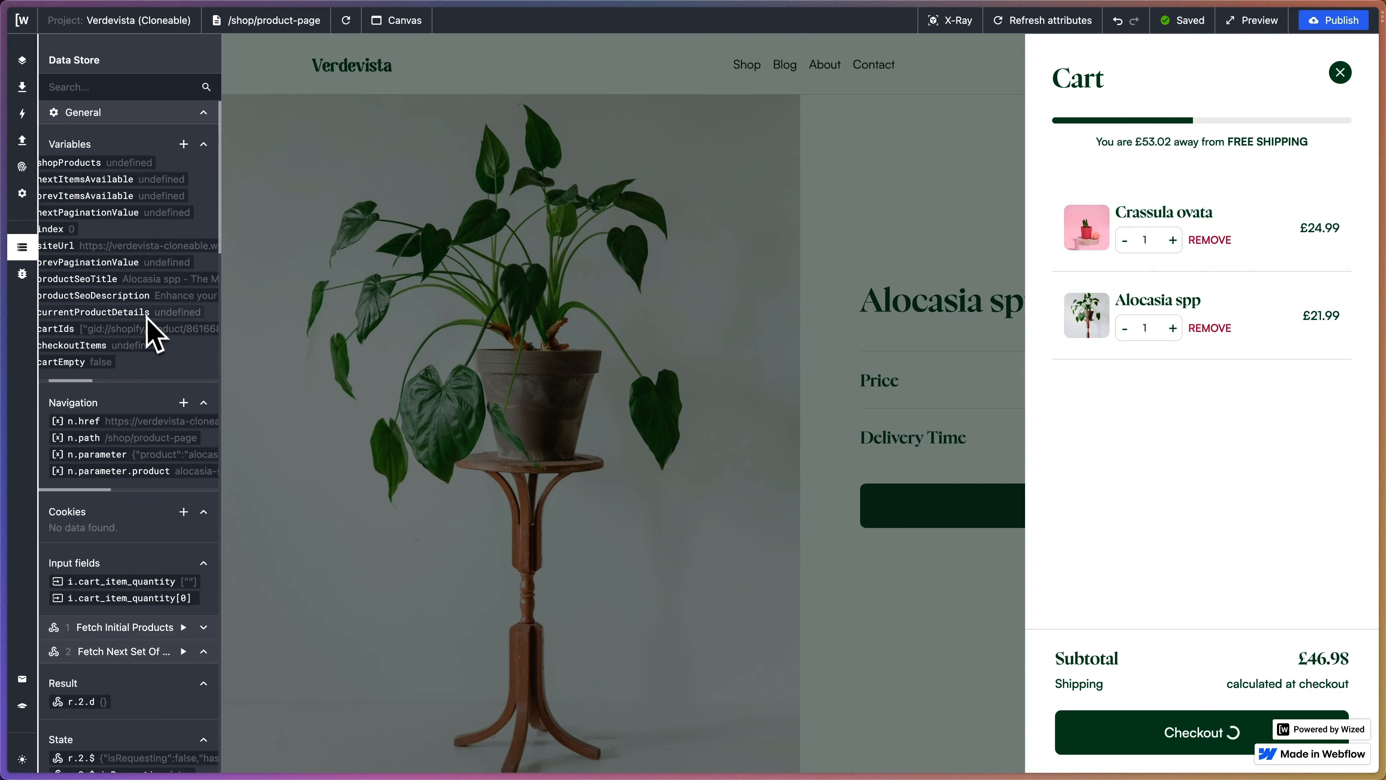
scroll(150, 317, left, 1)
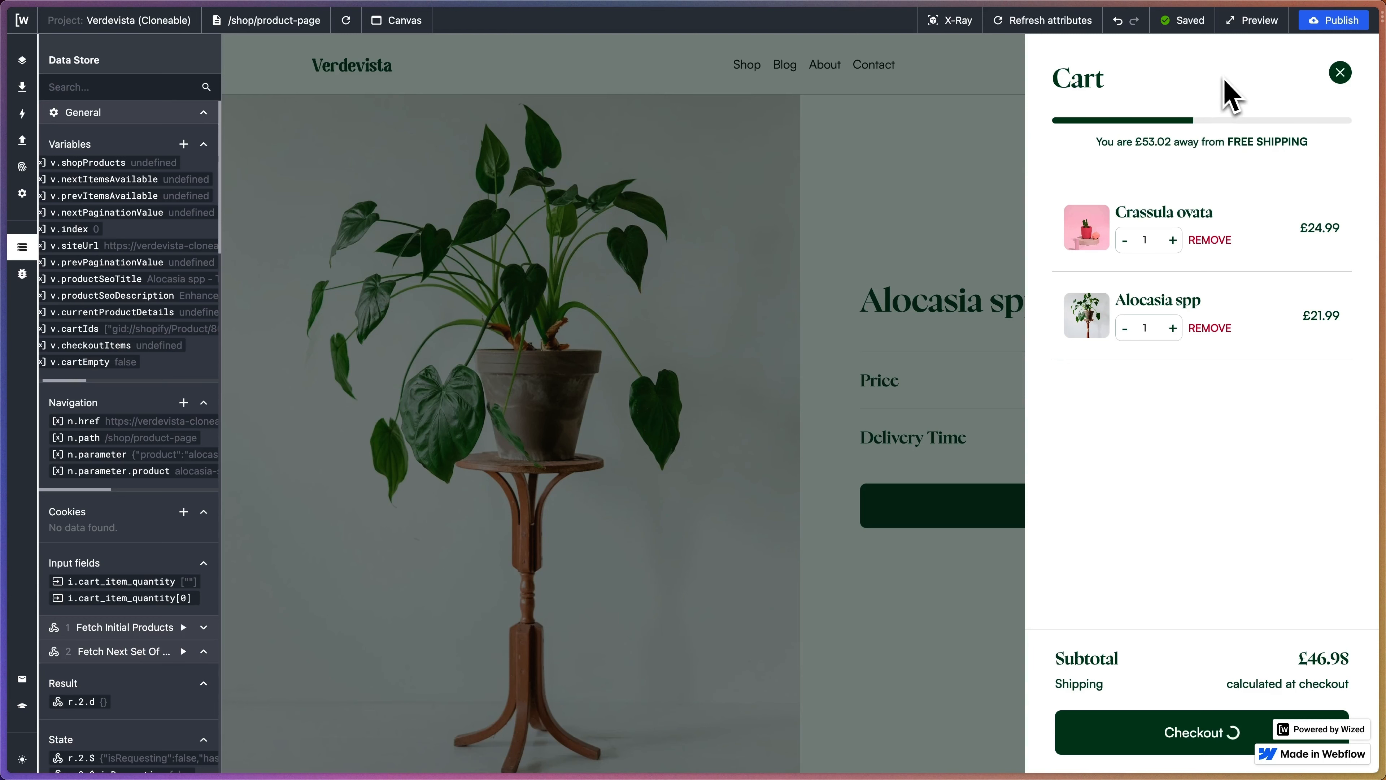
- Preview the site live, add Alocasia spp to the cart, and check the cart
click(1239, 26)
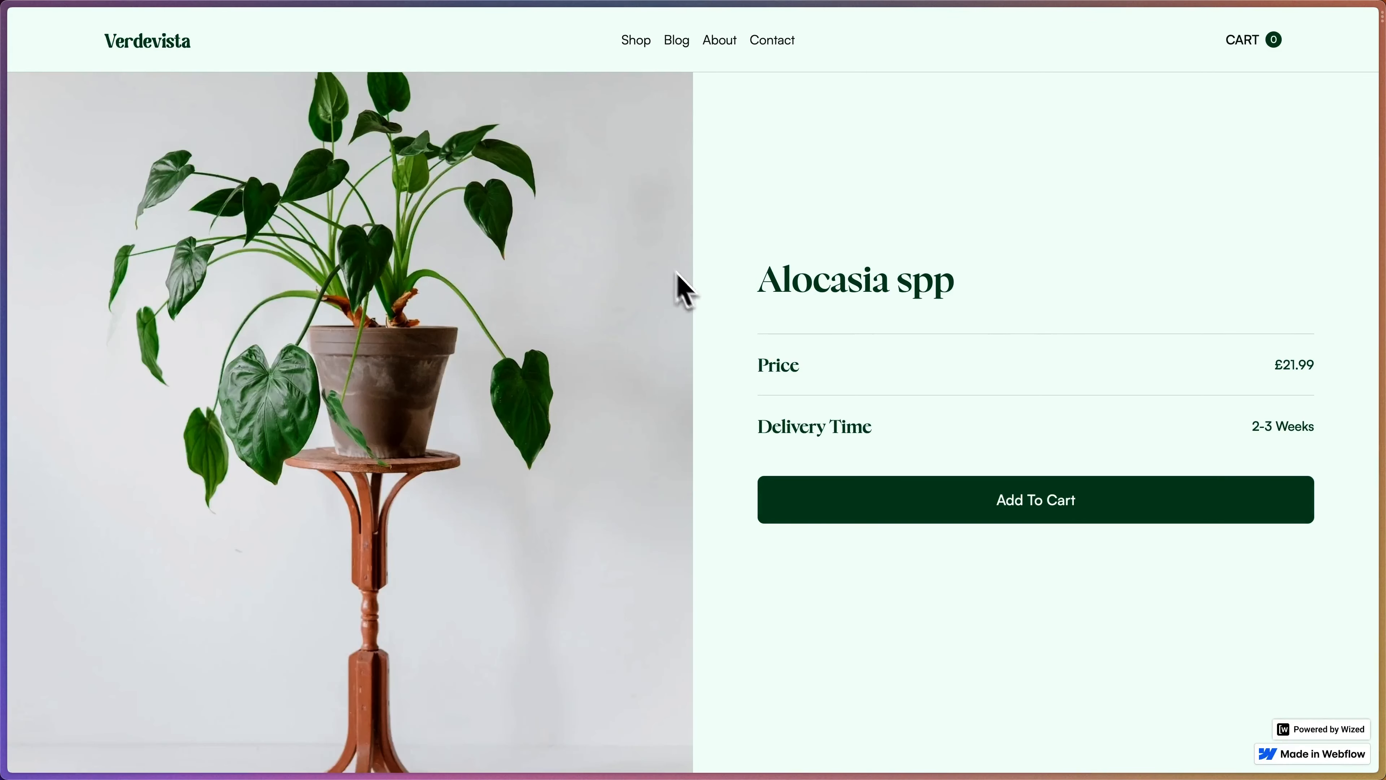
click(1022, 489)
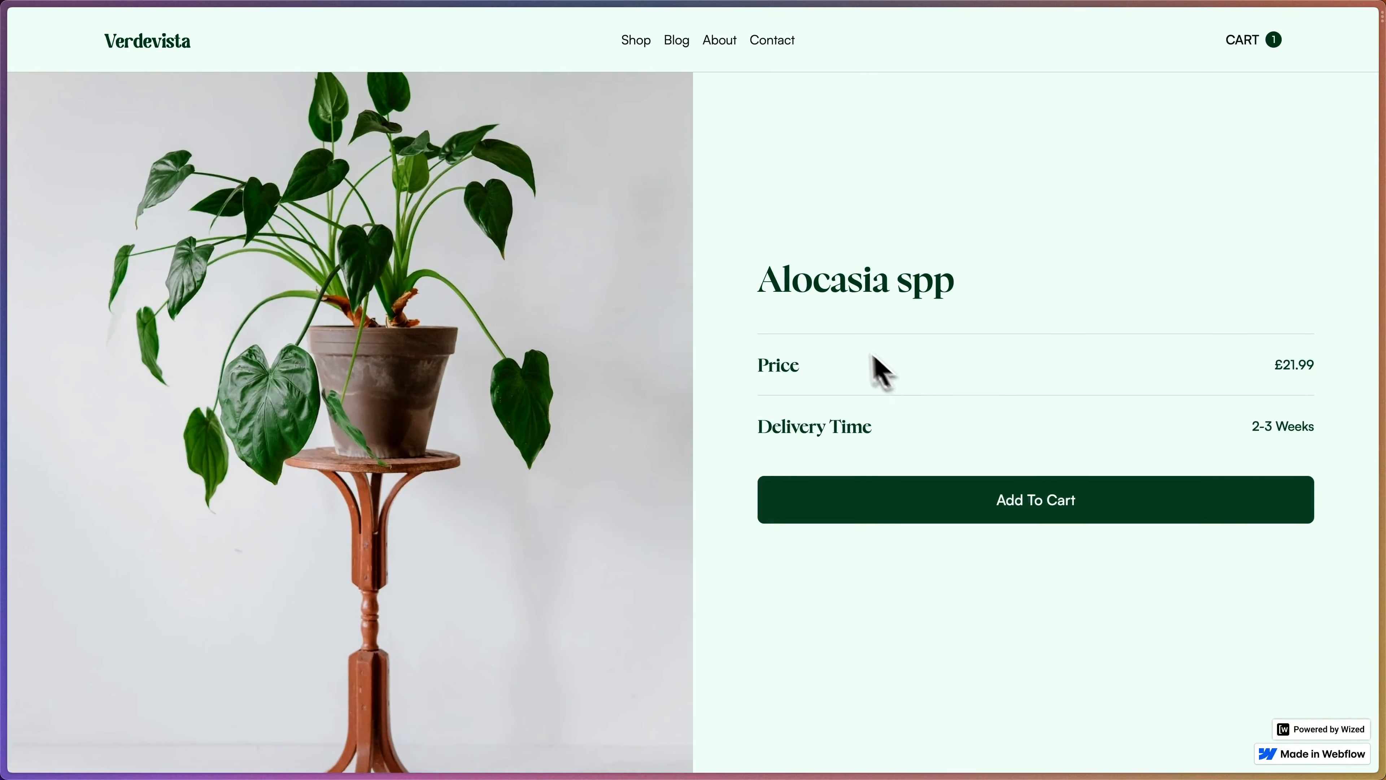
click(1244, 41)
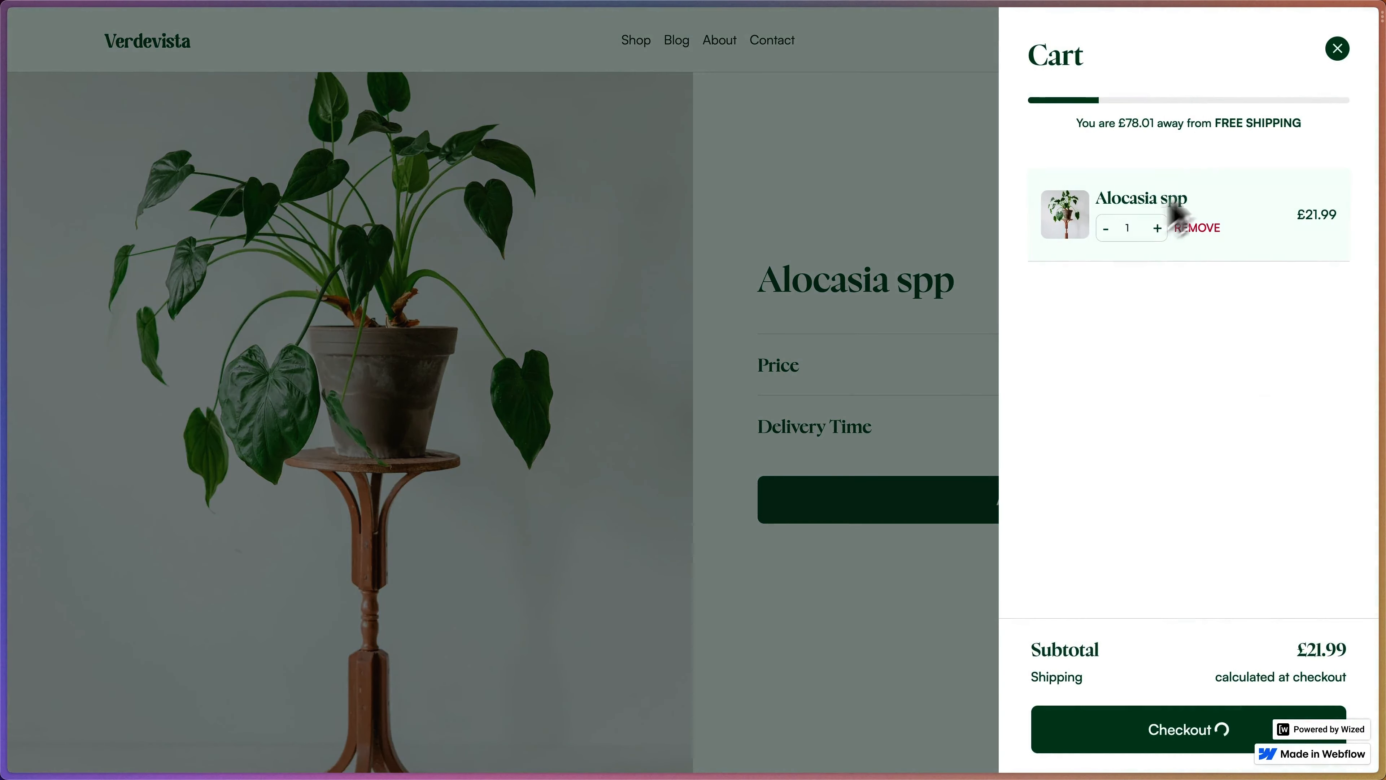
click(1334, 48)
scroll(807, 316, down, 15)
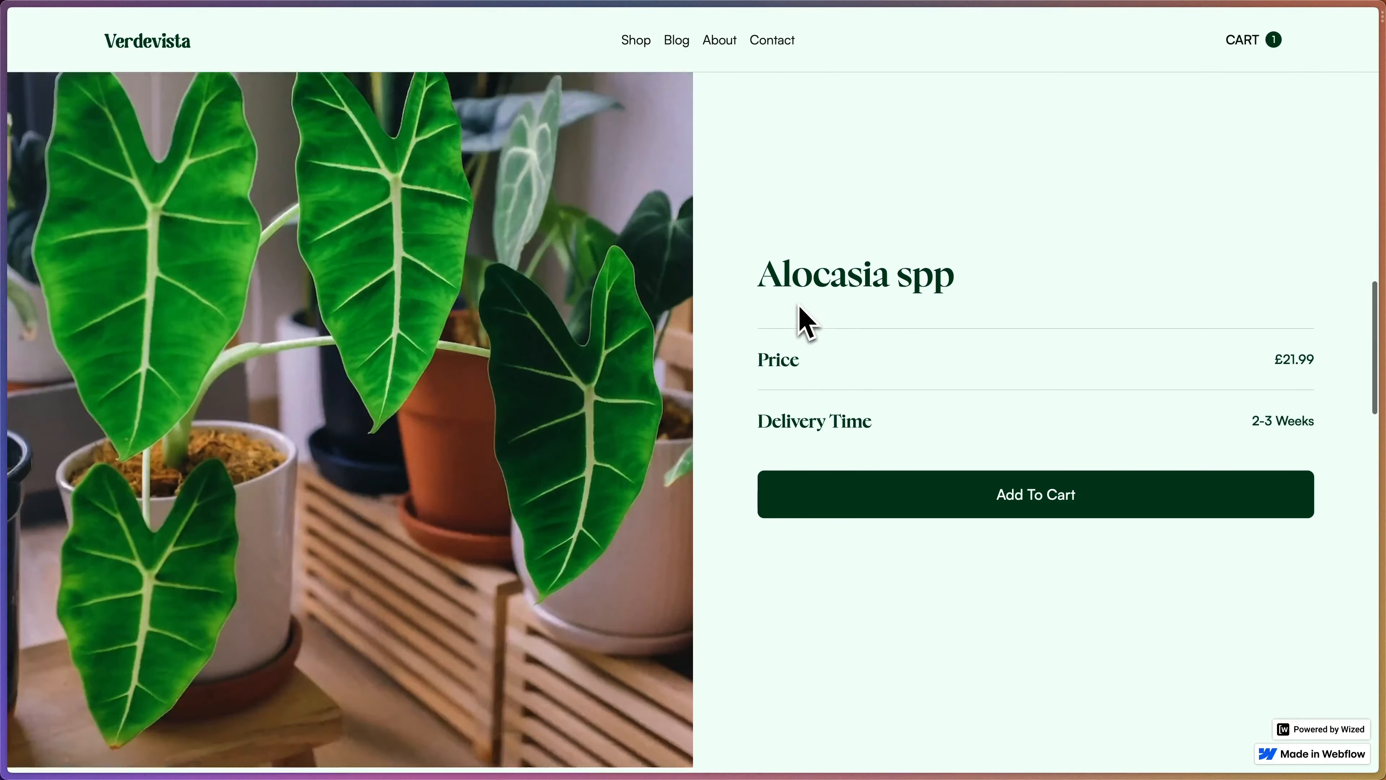
scroll(588, 551, down, 10)
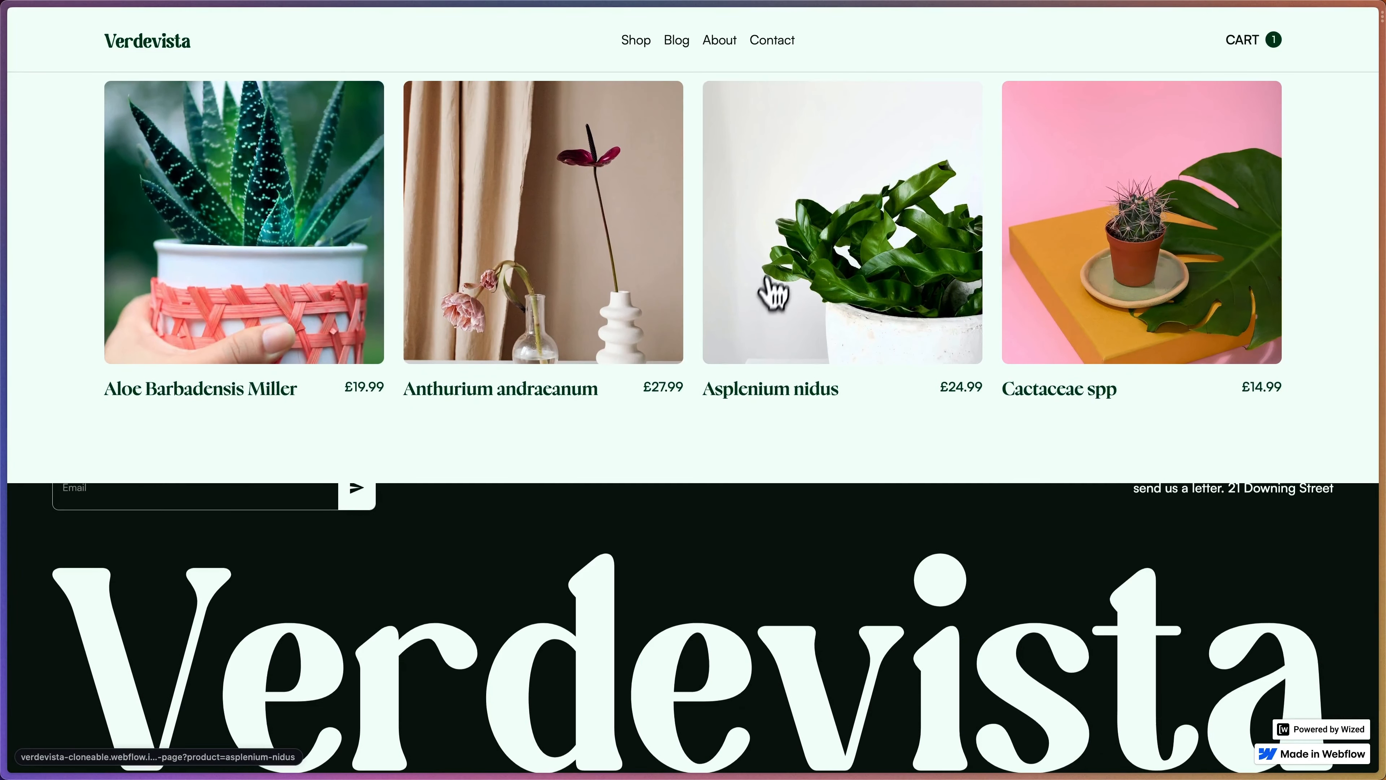
- Add Asplenium nidus, then raise quantities to 4 Alocasia spp and 7 Asplenium nidus
click(769, 282)
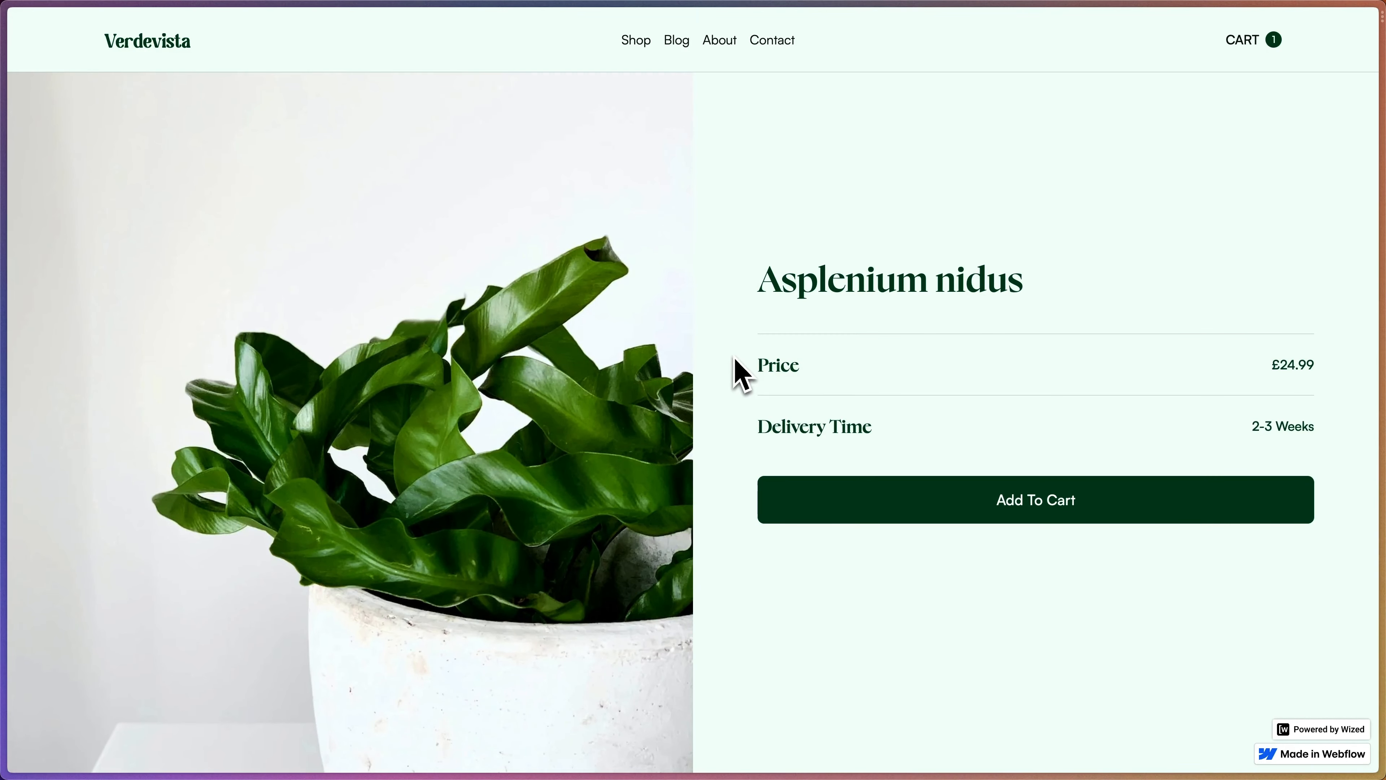
click(841, 495)
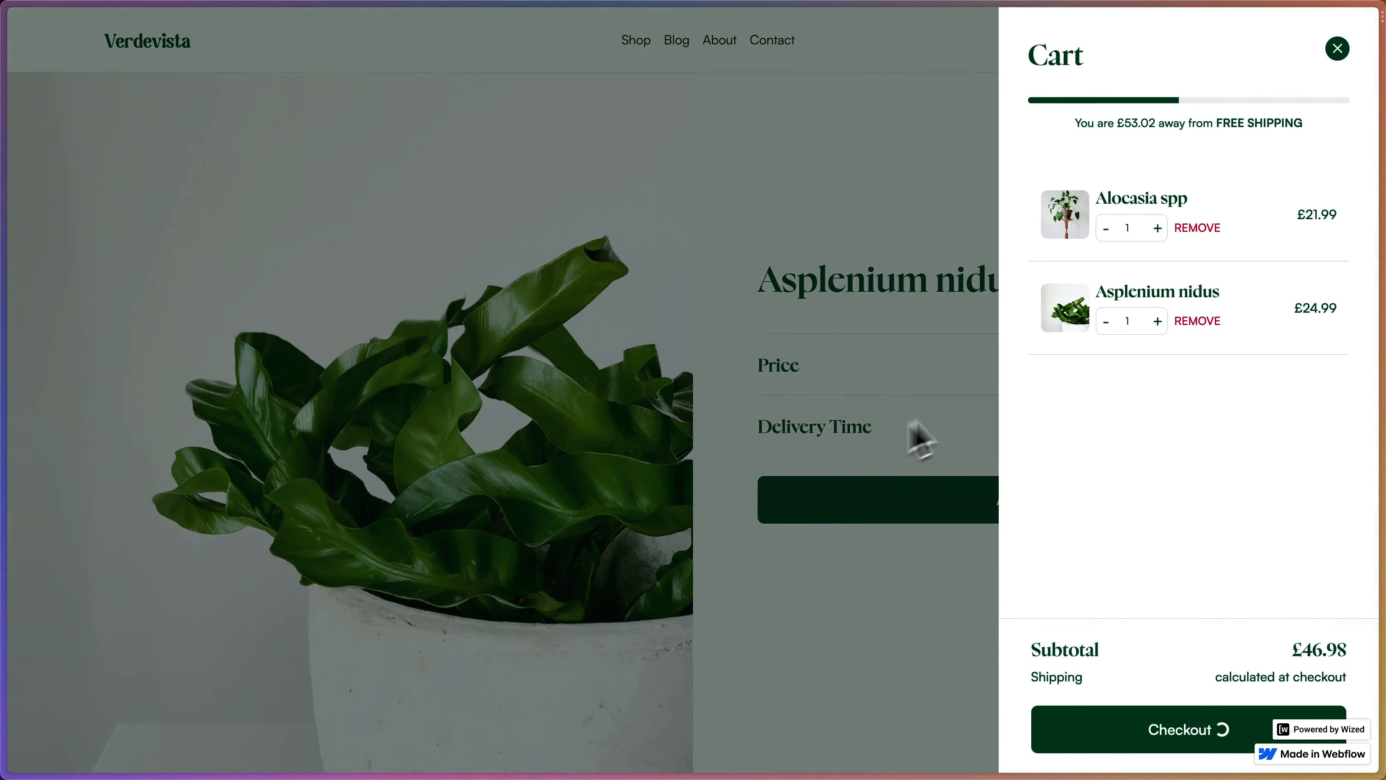
click(1161, 232)
click(1162, 233)
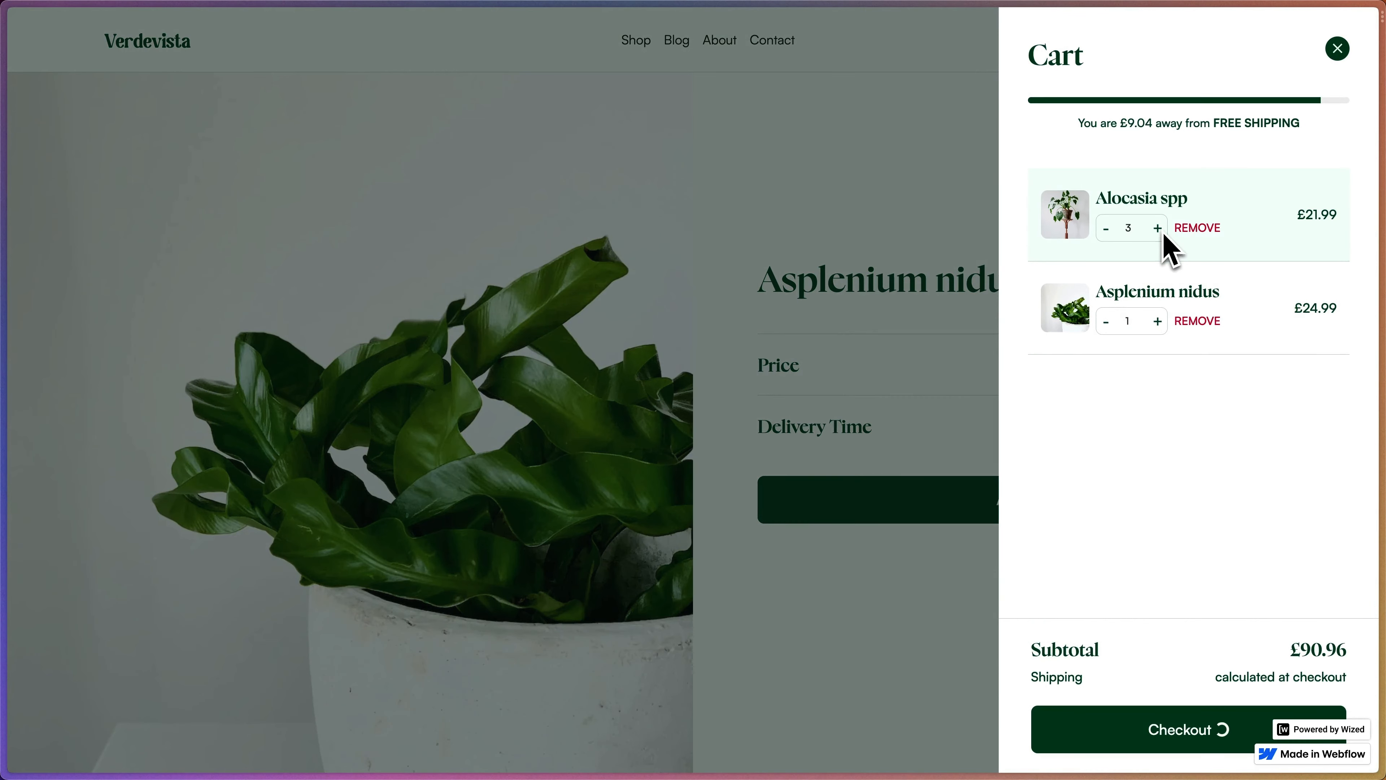
click(1162, 232)
click(1157, 322)
click(1157, 322)
click(1157, 322)
click(1157, 322)
click(1157, 322)
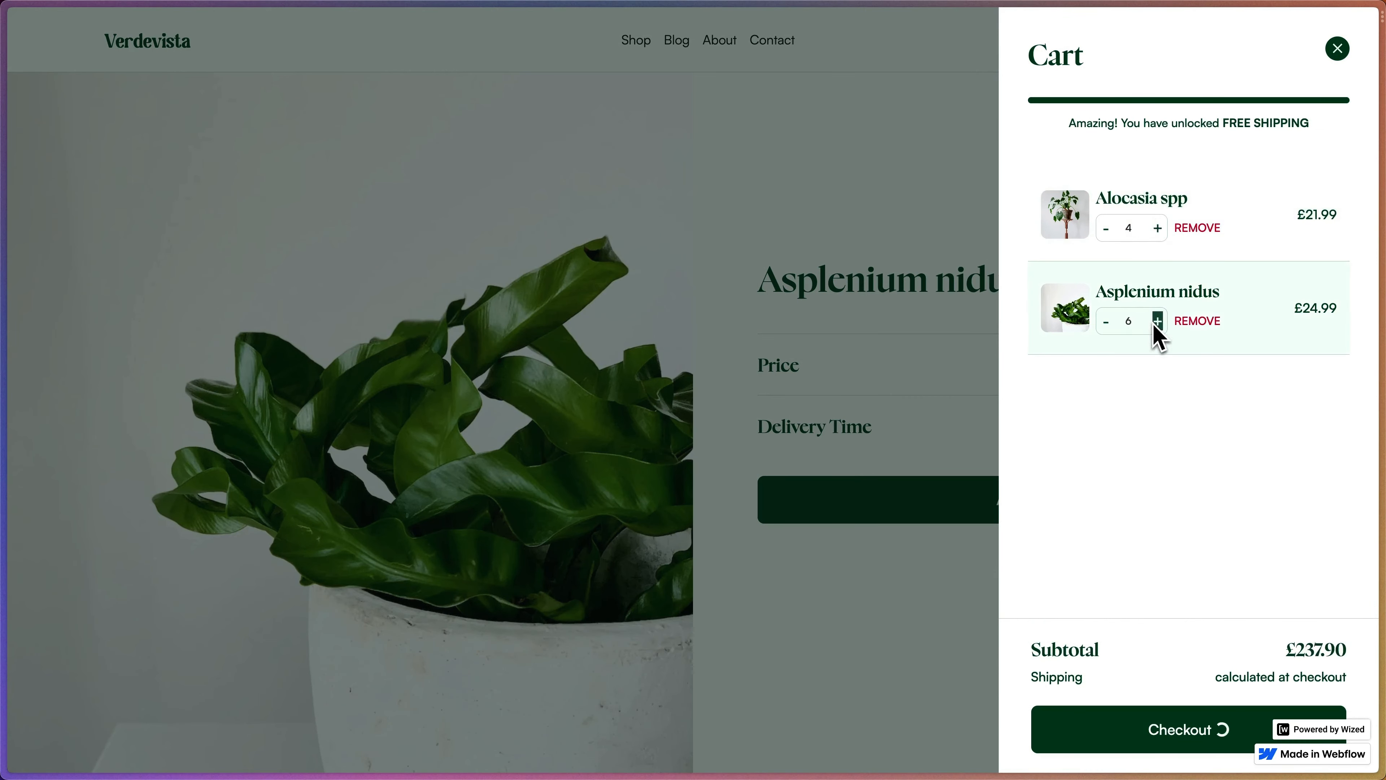
click(1157, 322)
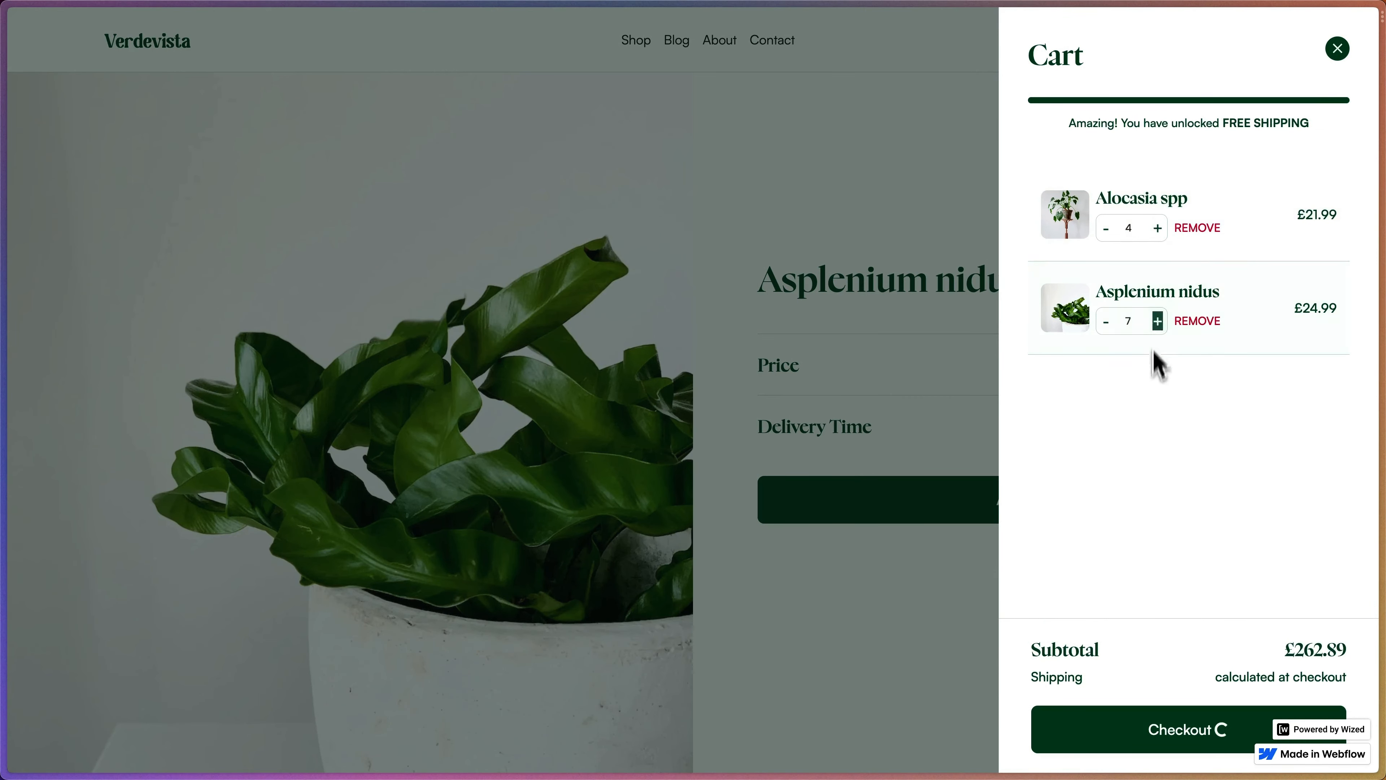
- Proceed to the £262.89 Shopify checkout, then return to the Wized editor
click(1133, 740)
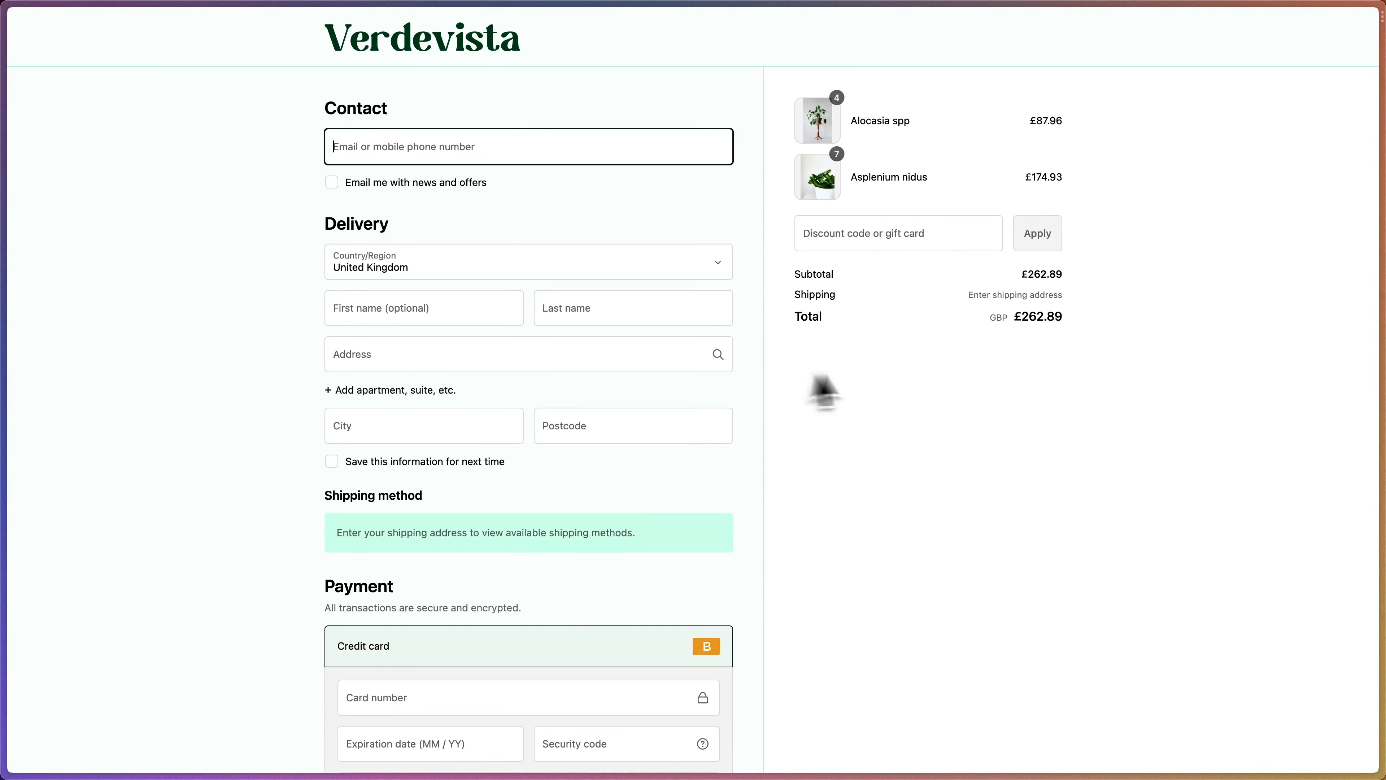
click(903, 380)
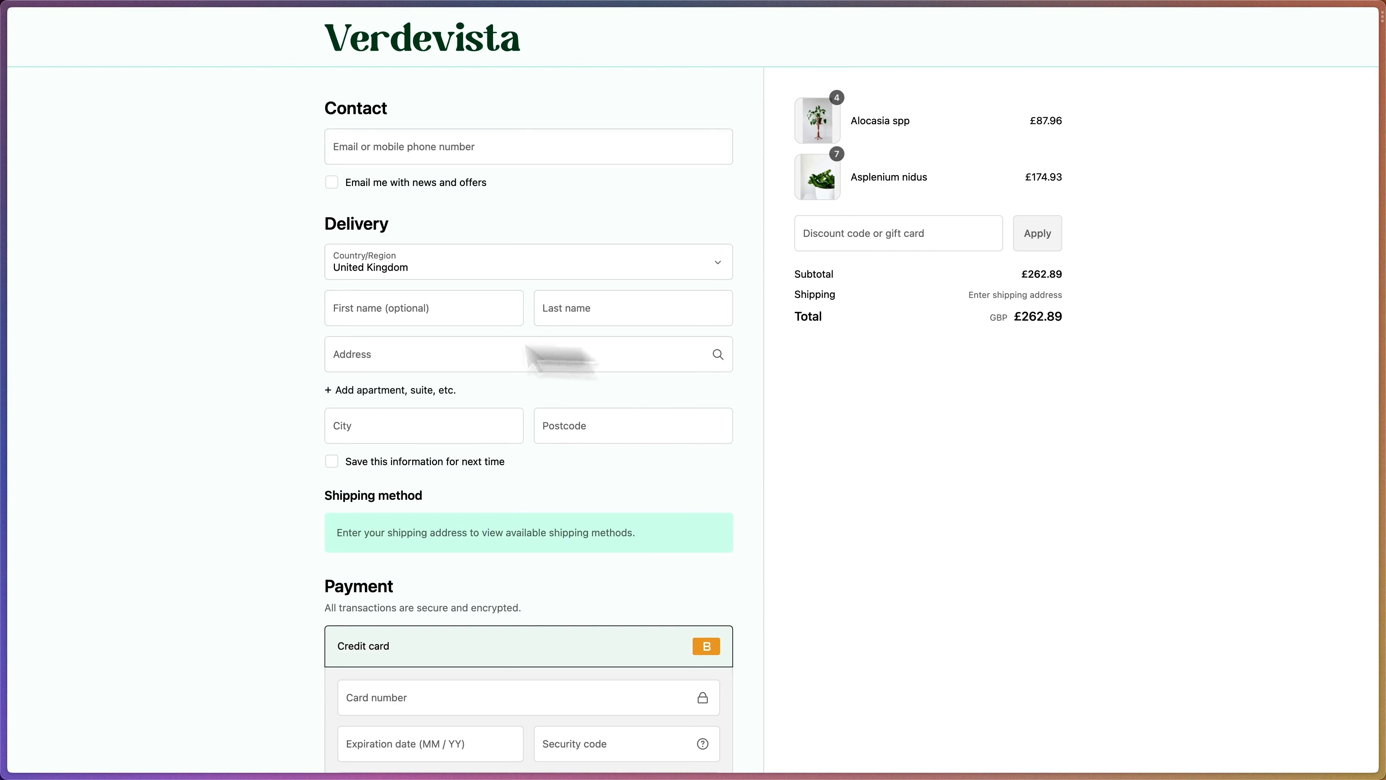
mouse_move(2, 338)
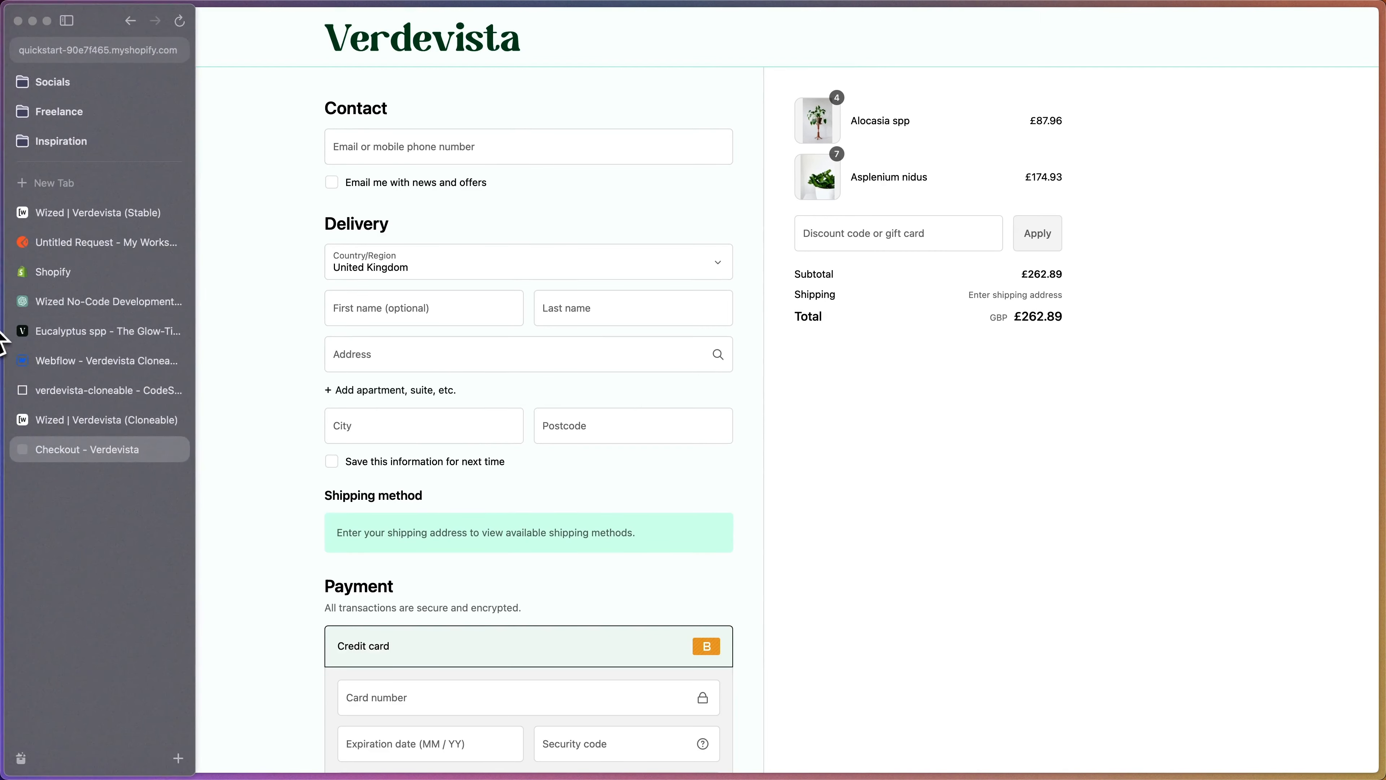
click(104, 422)
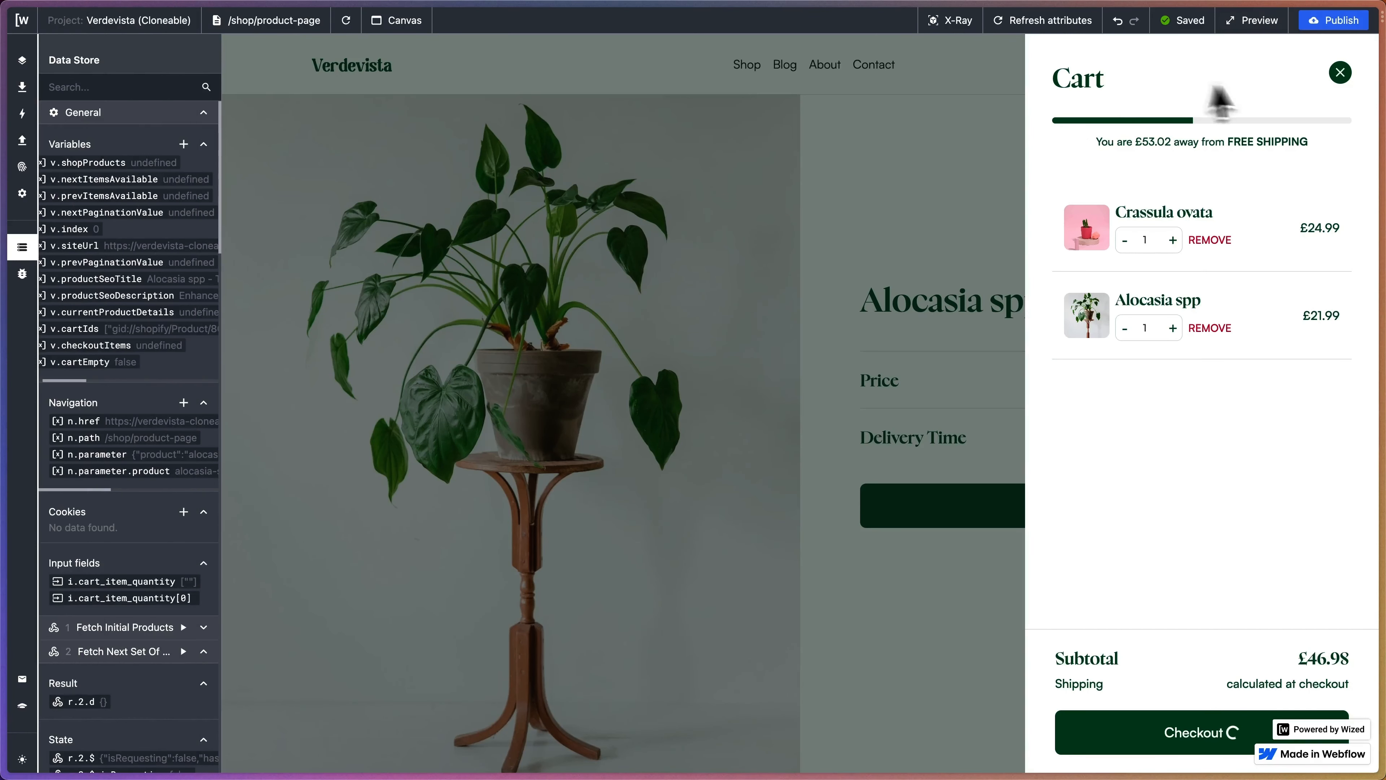
- Reopen the cart and start checkout again to watch the loader
click(1340, 73)
click(1258, 93)
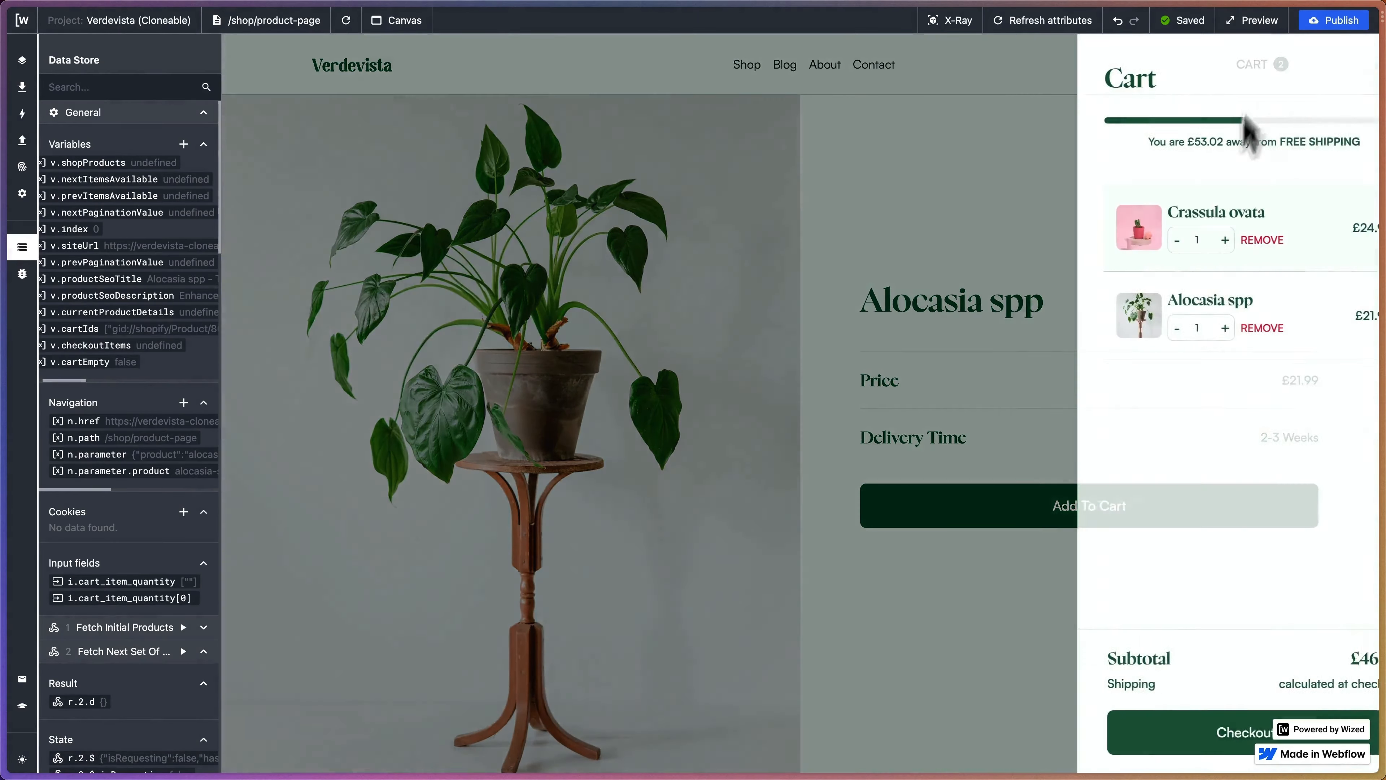
click(1128, 732)
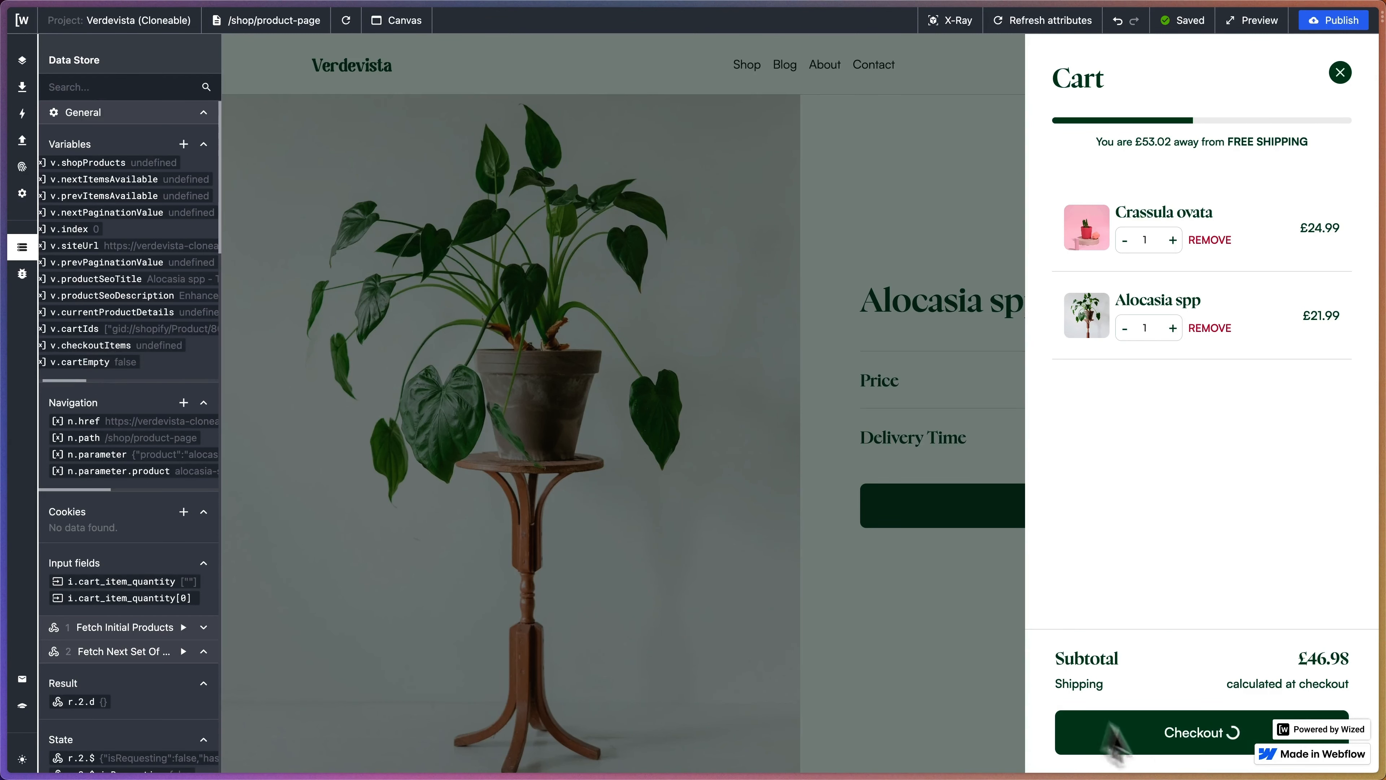
- Inspect the Data Store variables, then reload the canvas back to the Verdevista home page
scroll(149, 378, right, 5)
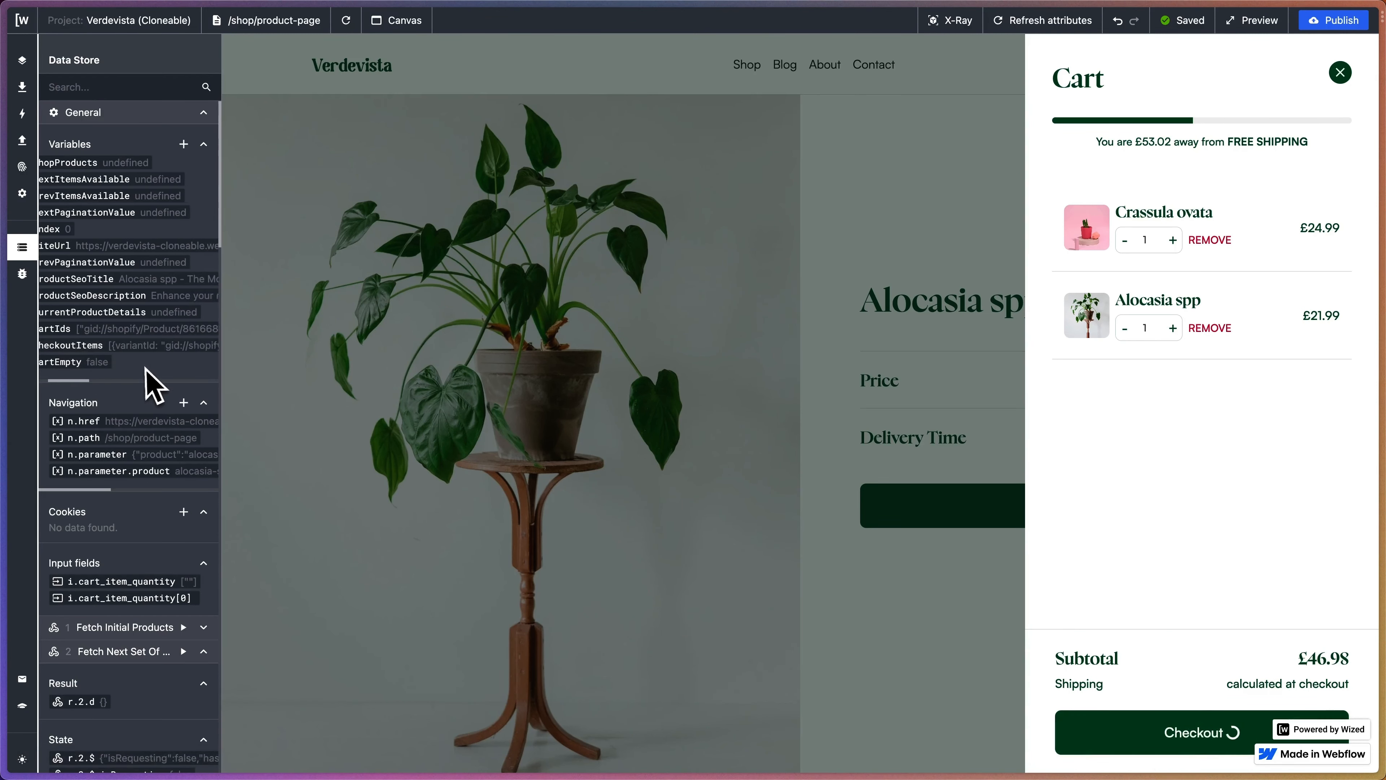
scroll(148, 378, right, 3)
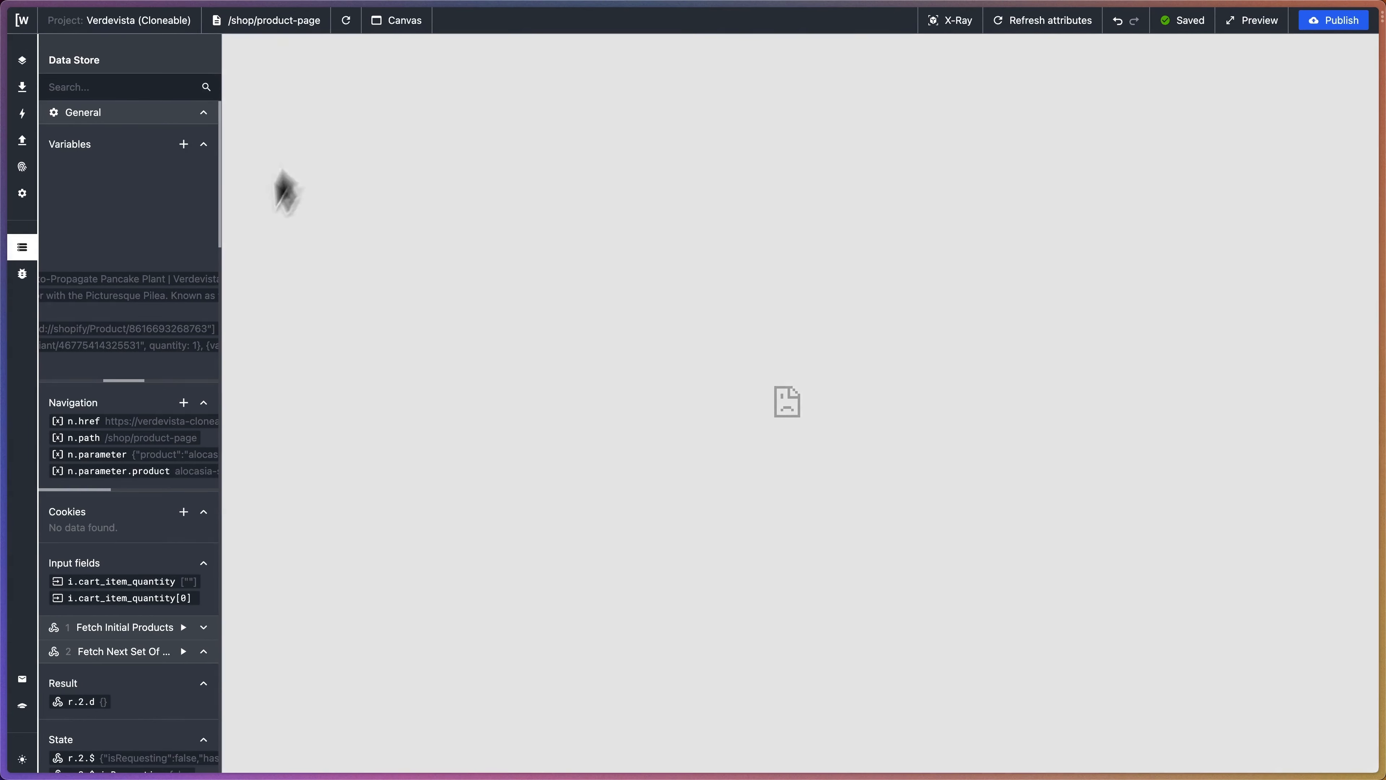
scroll(173, 385, right, 2)
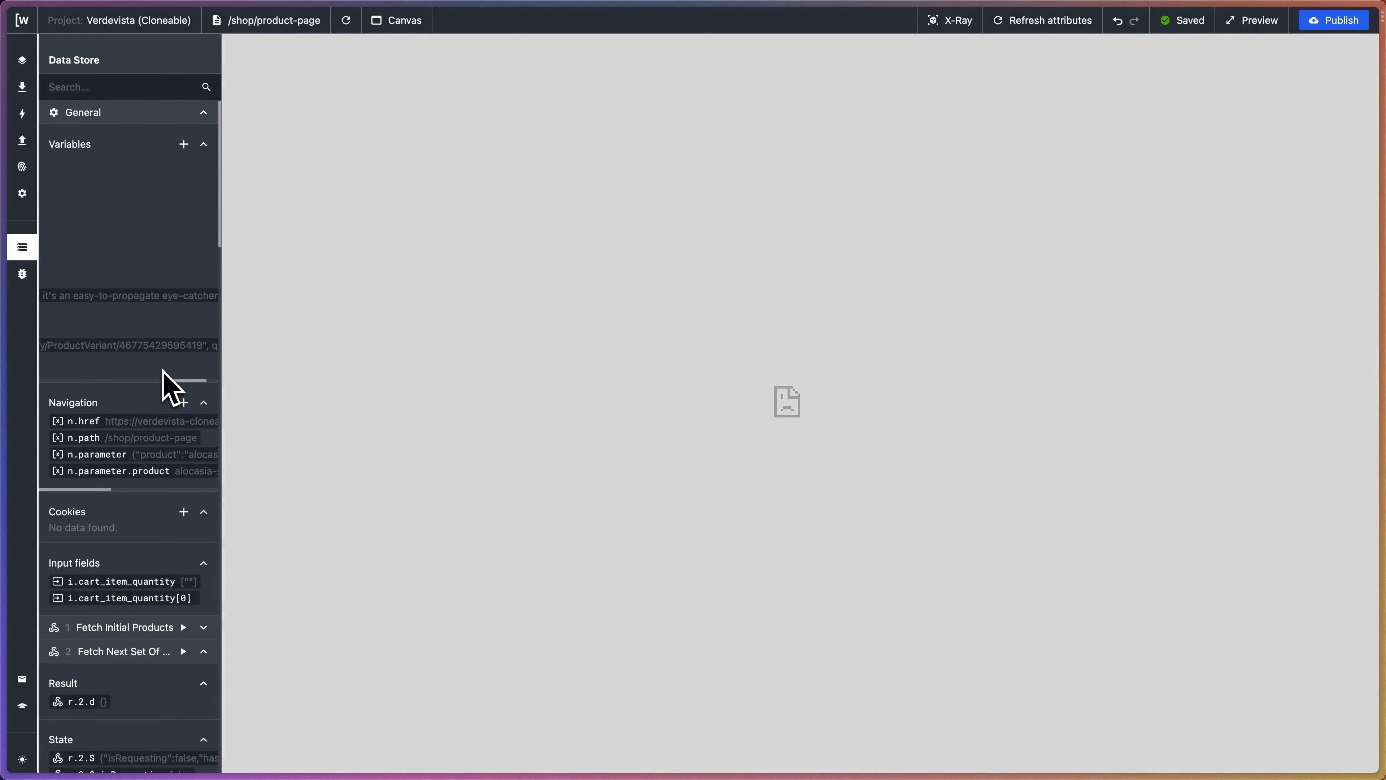
scroll(163, 372, left, 5)
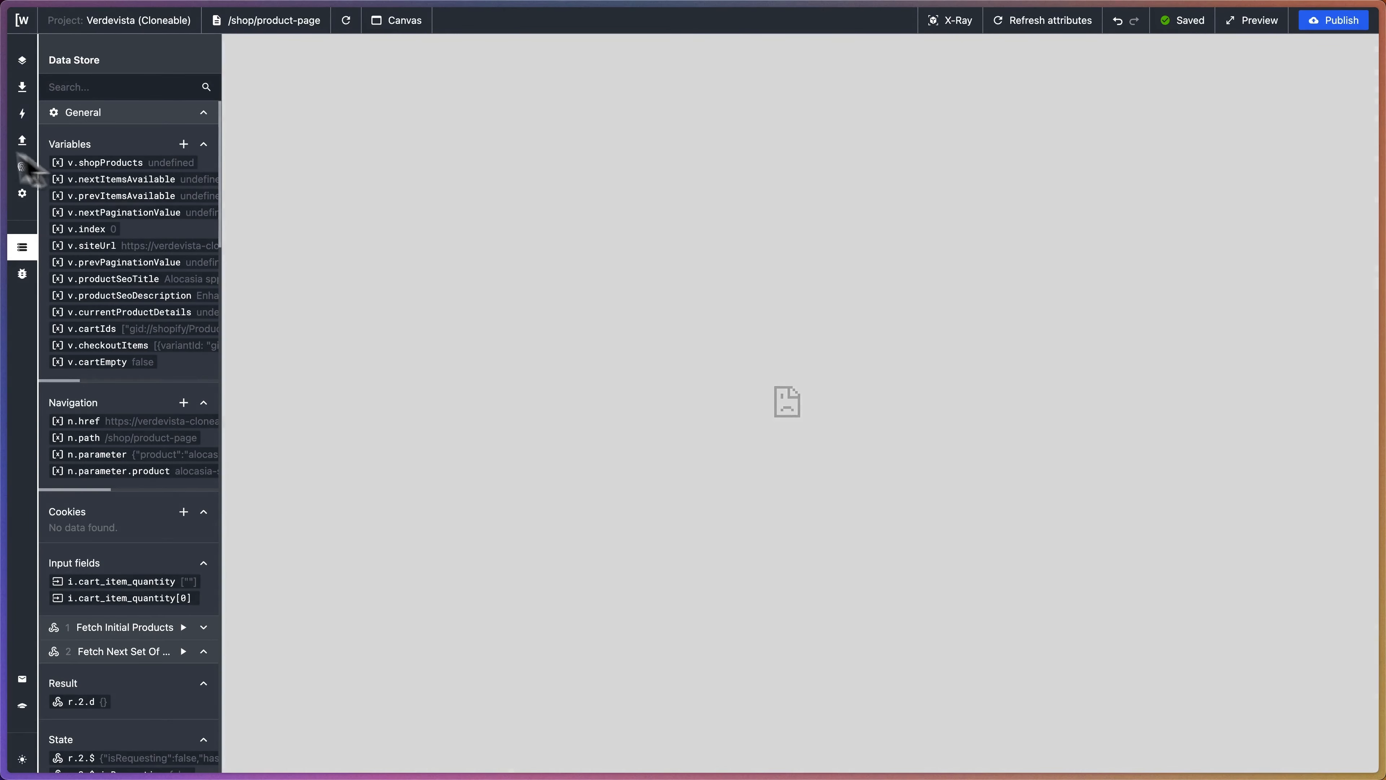
mouse_move(5, 164)
click(179, 26)
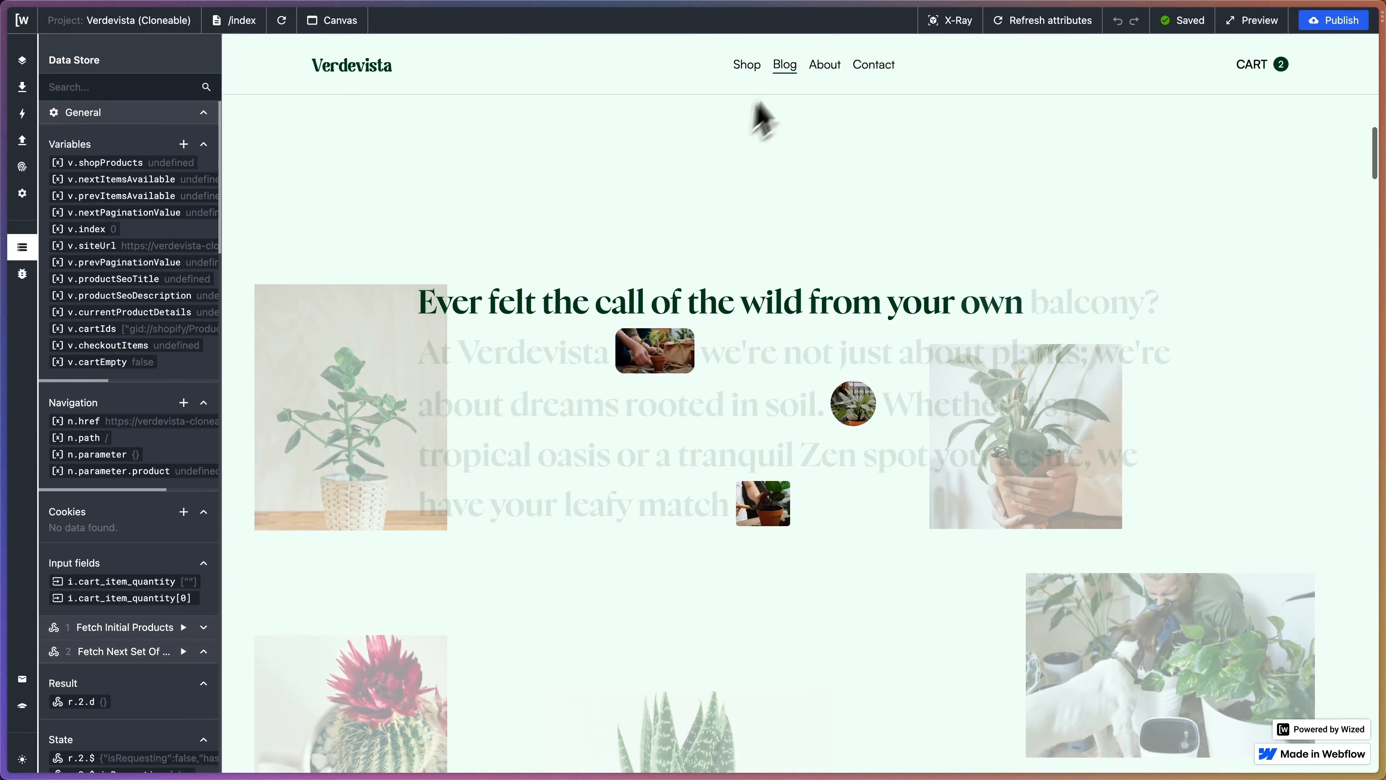
- Go to the Guzmania spp product page via Shop, open the two-item cart, and show the Actions panel
click(746, 65)
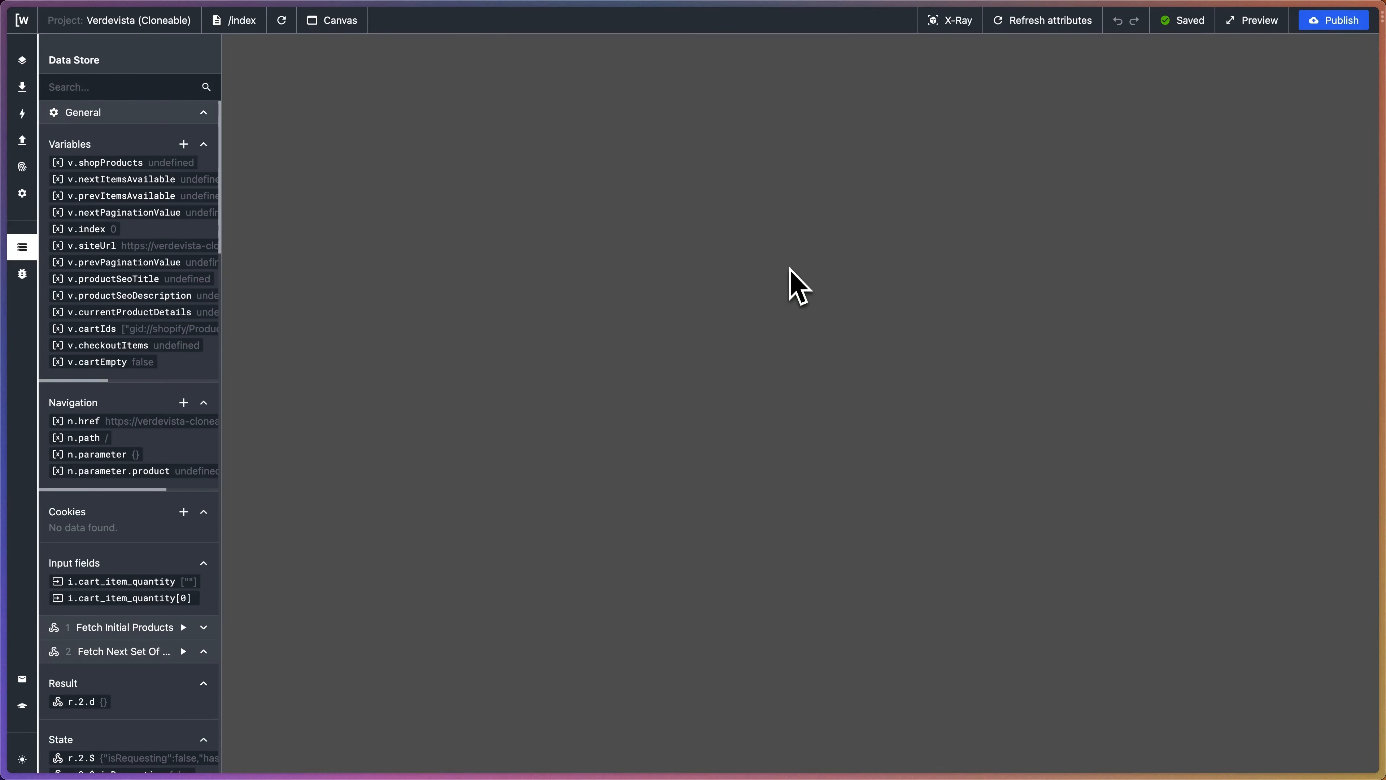
scroll(783, 424, down, 5)
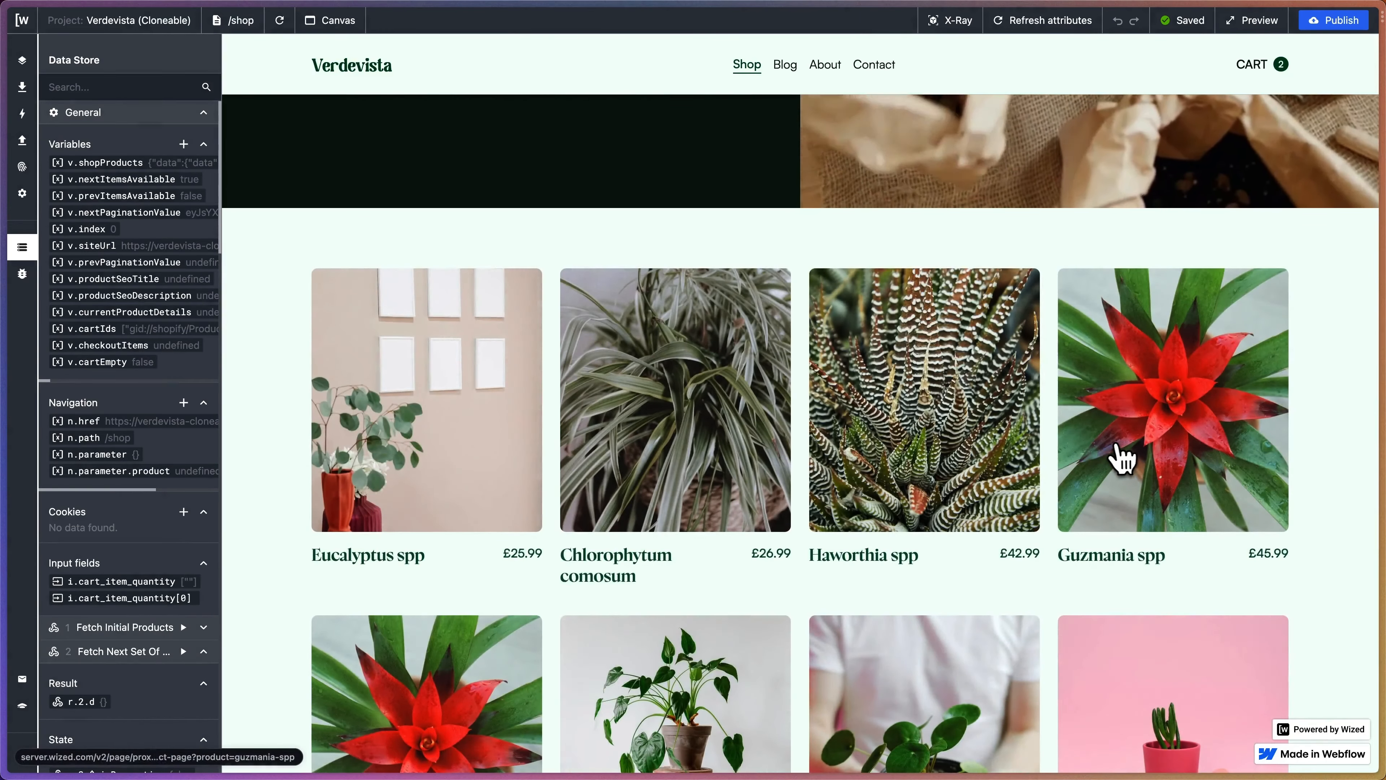
click(1108, 445)
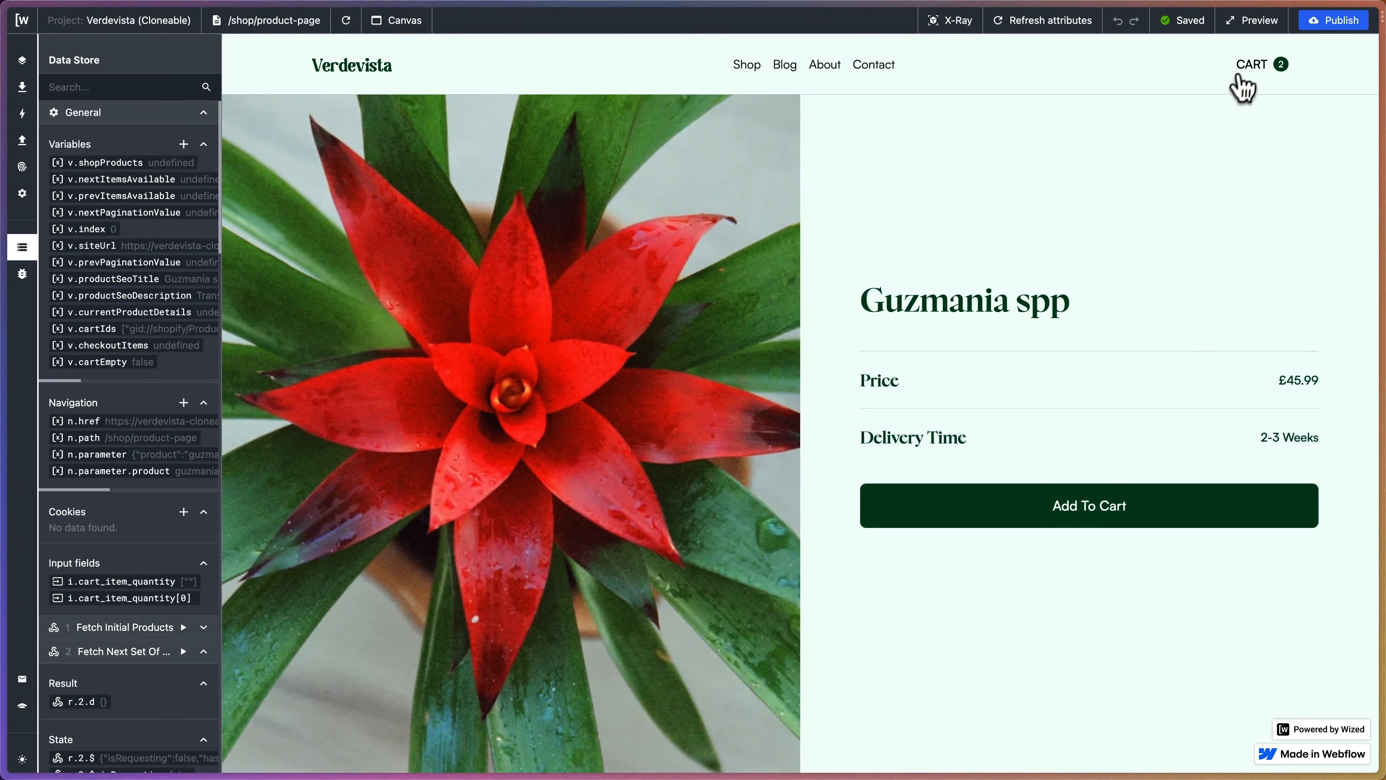
click(1247, 67)
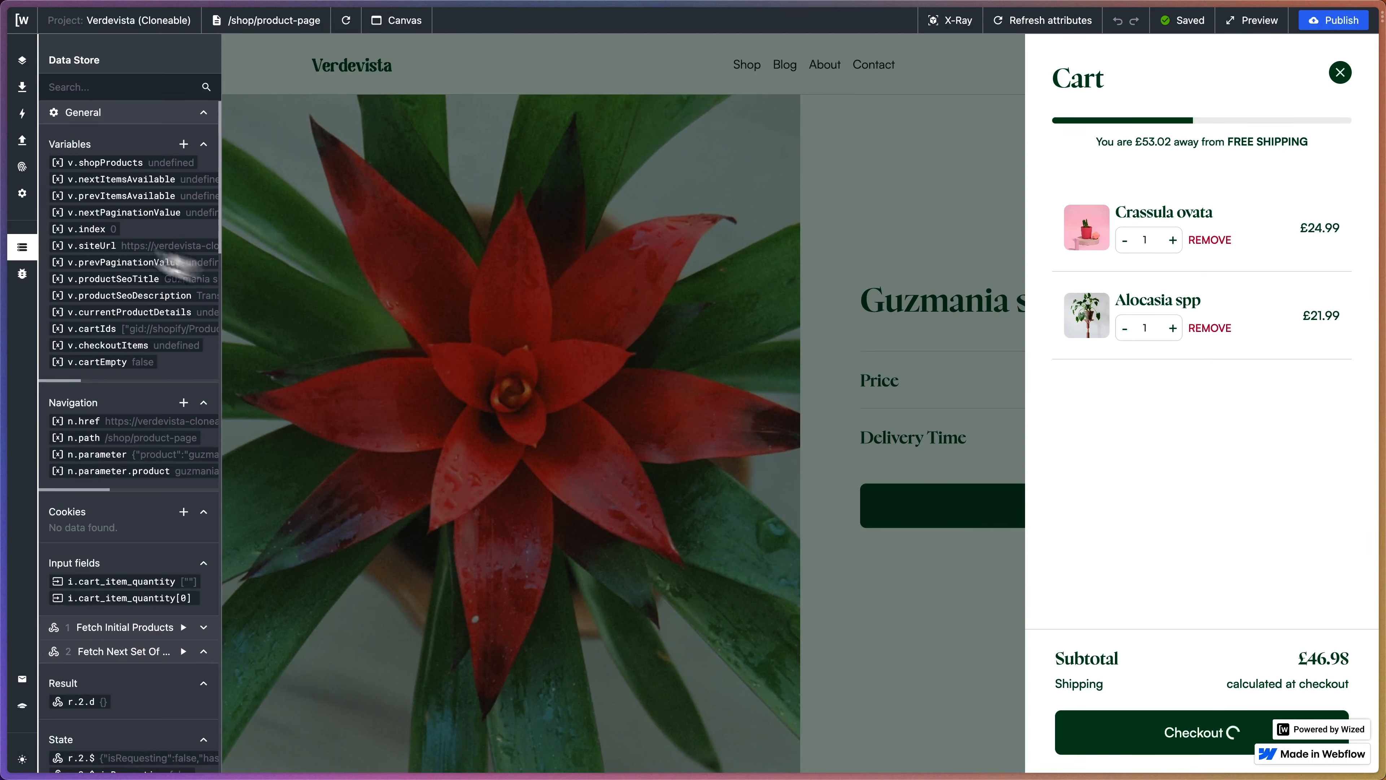
click(21, 114)
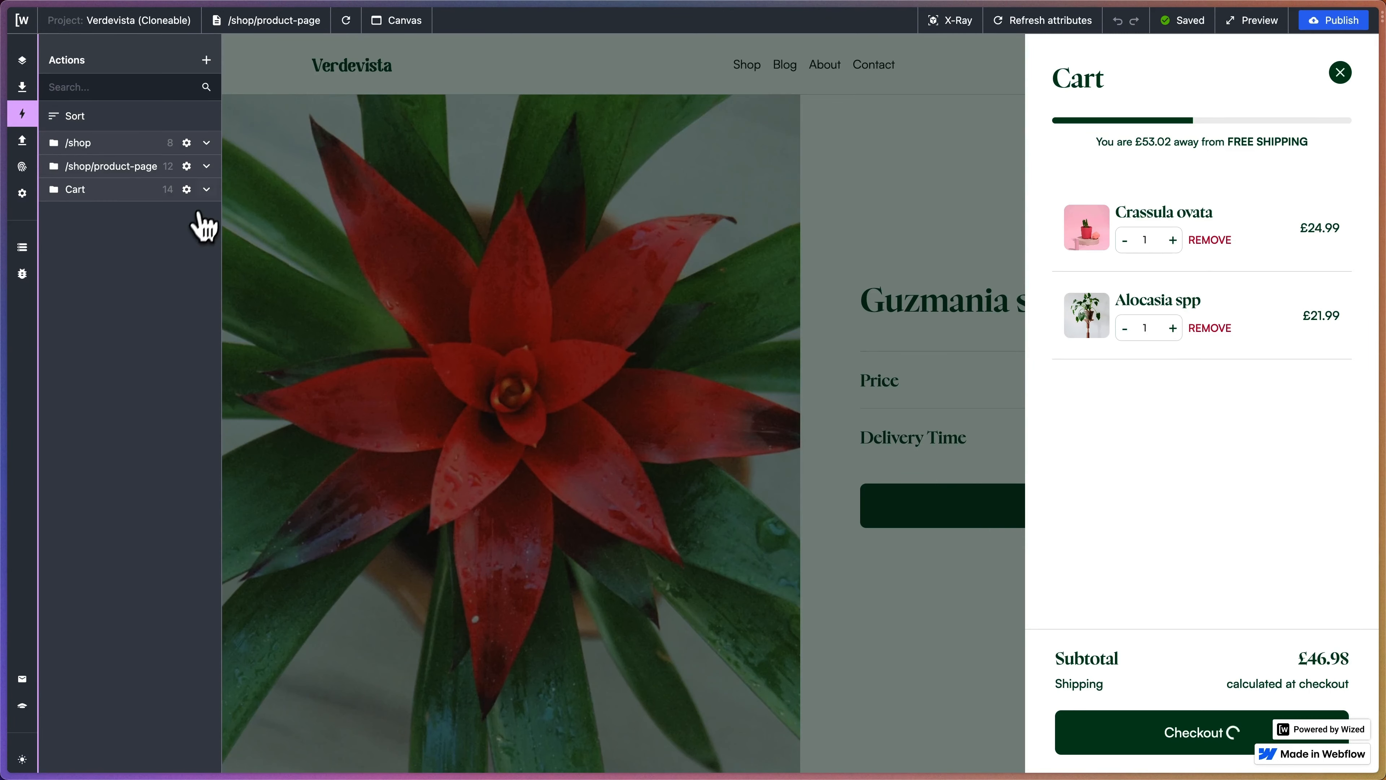
- Add a new action named 'Checkout Loader Visibility' under the Cart group
click(206, 189)
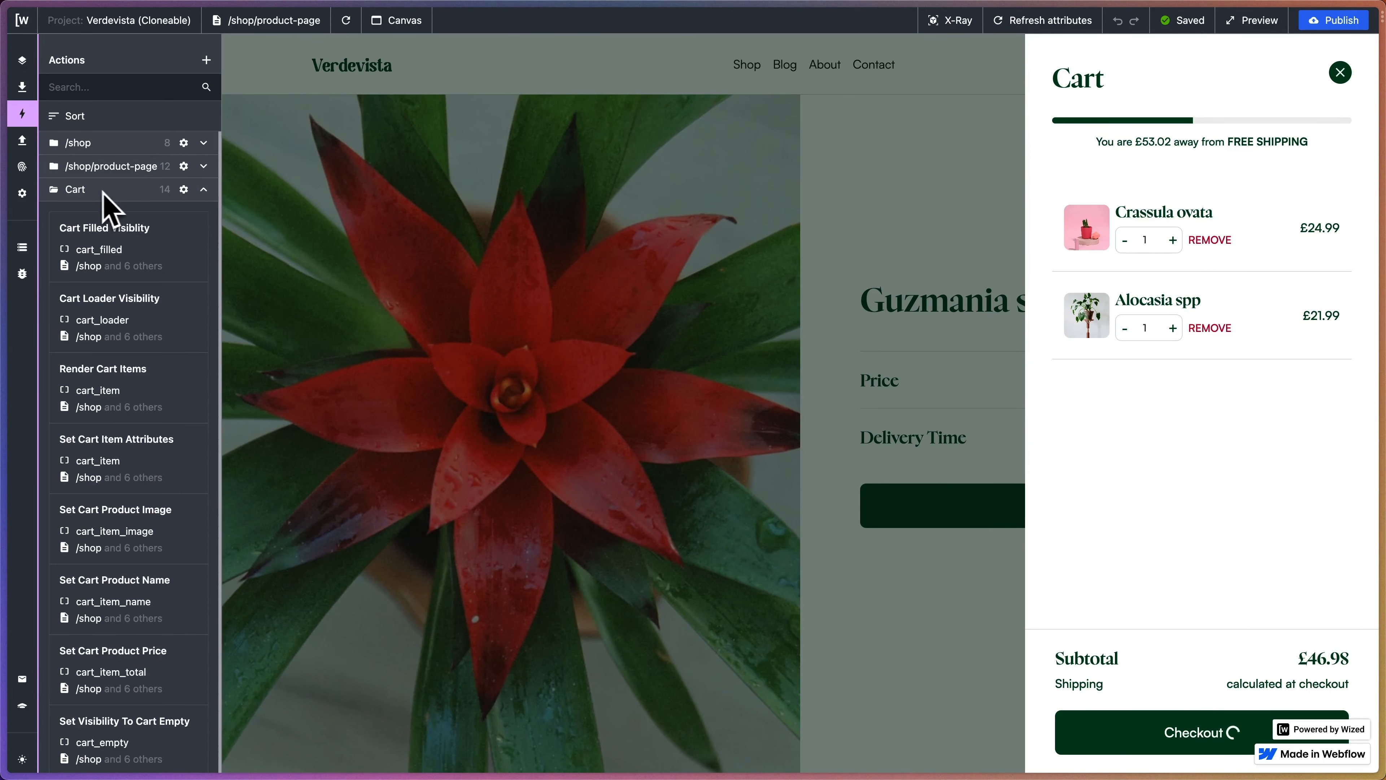
click(206, 60)
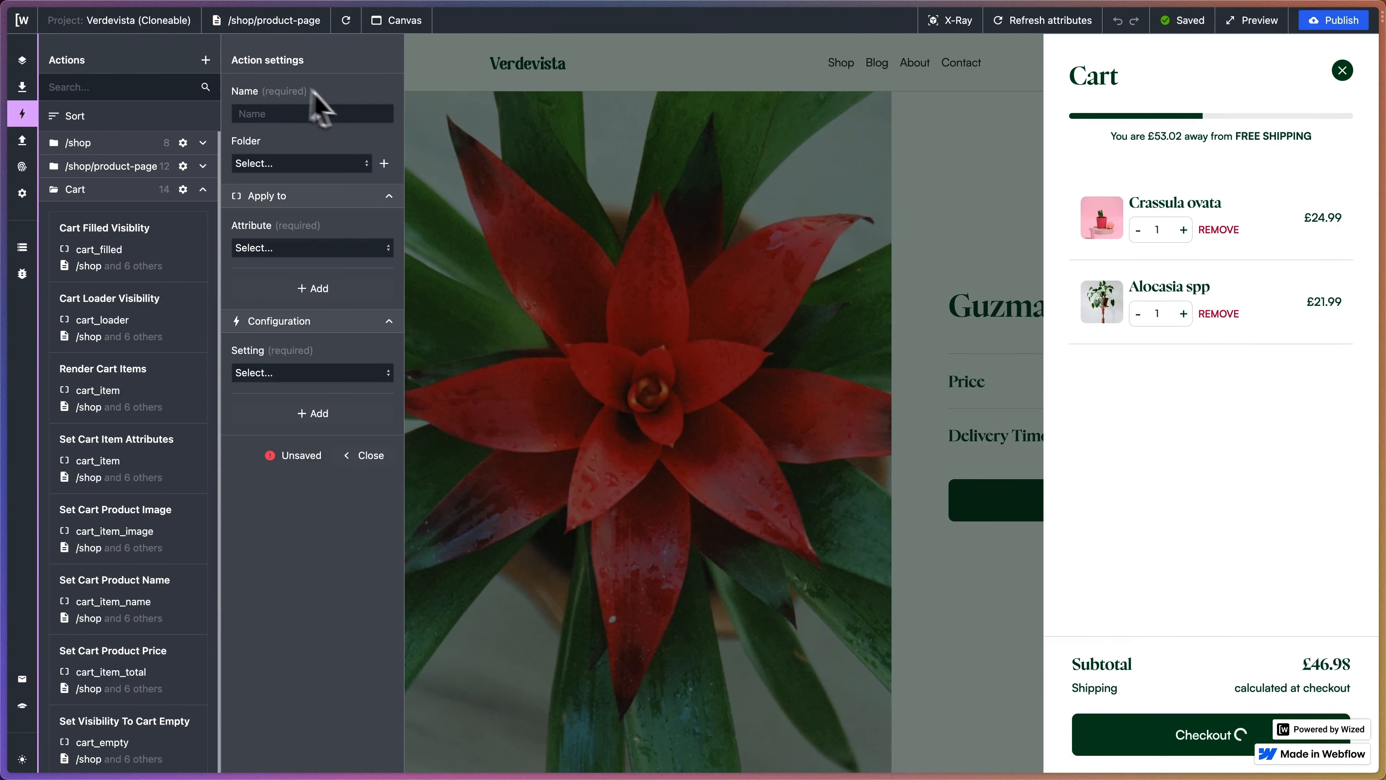
click(312, 113)
text(Chekco)
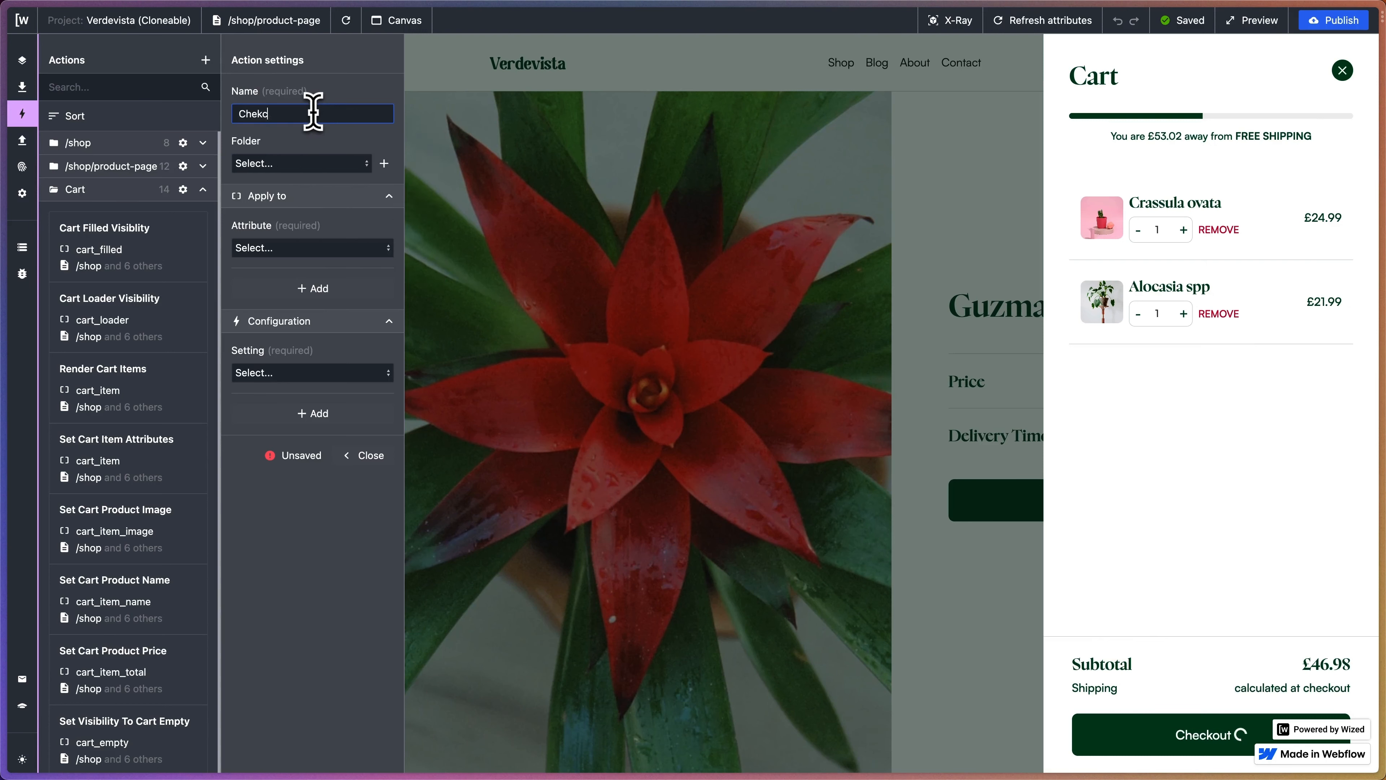
key(BackSpace)
text(ckout Load)
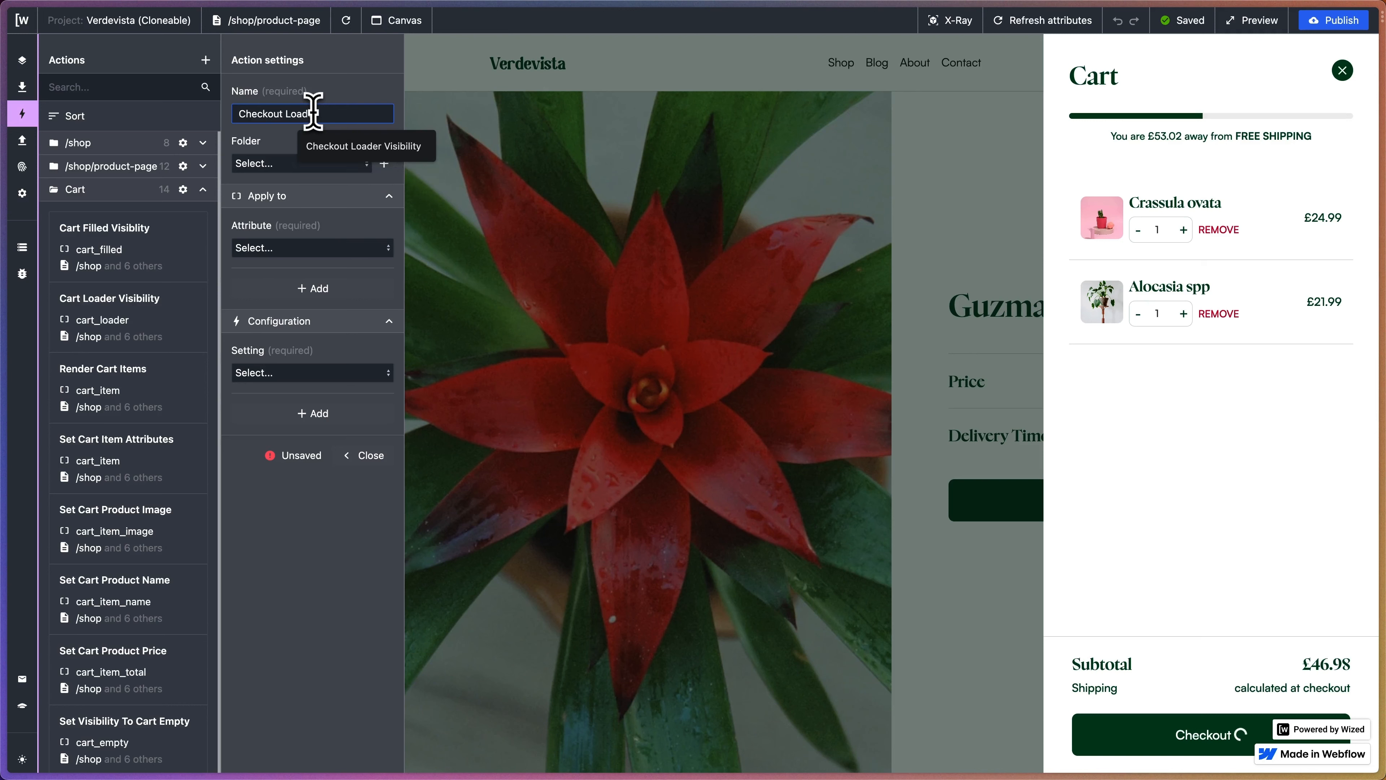
text(er Visibility)
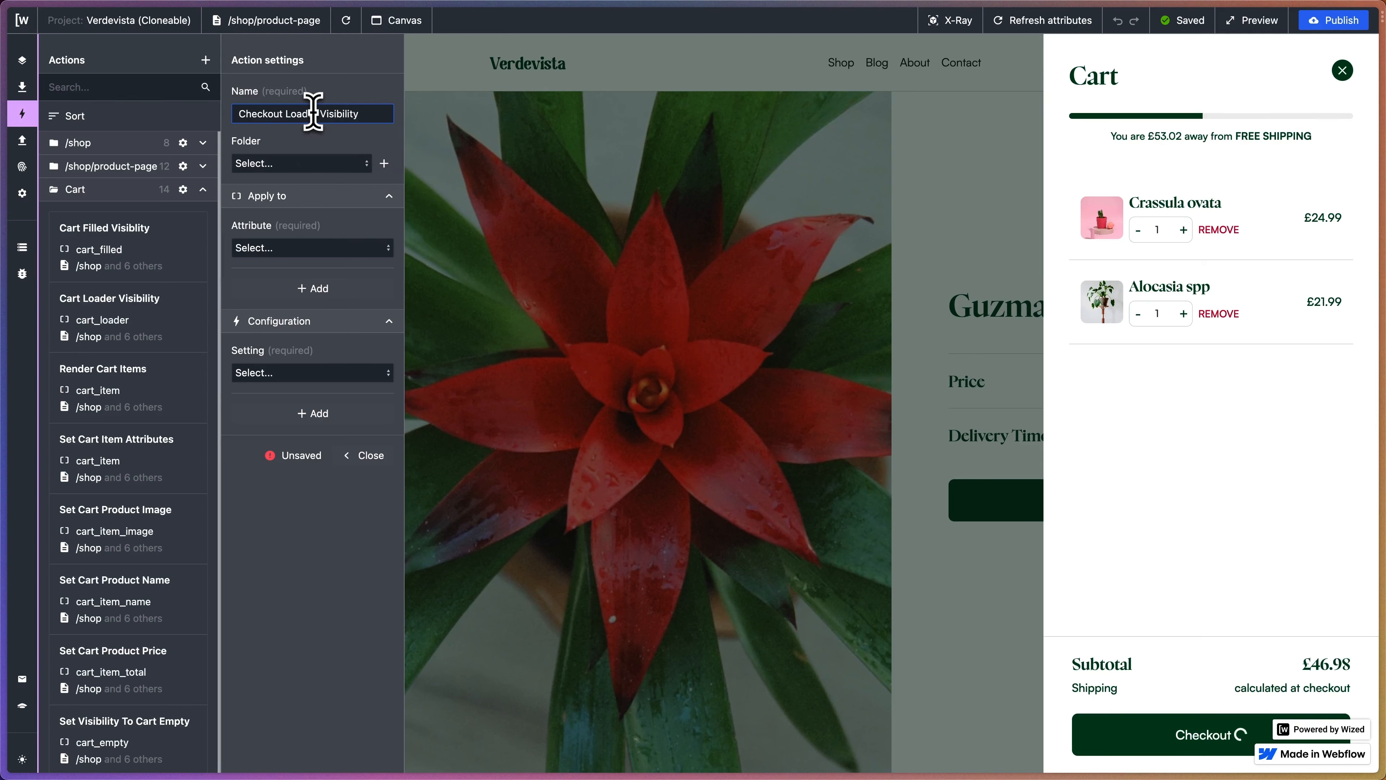
key(Return)
- Target the checkout_loader attribute and set the action to Set visibility
click(284, 252)
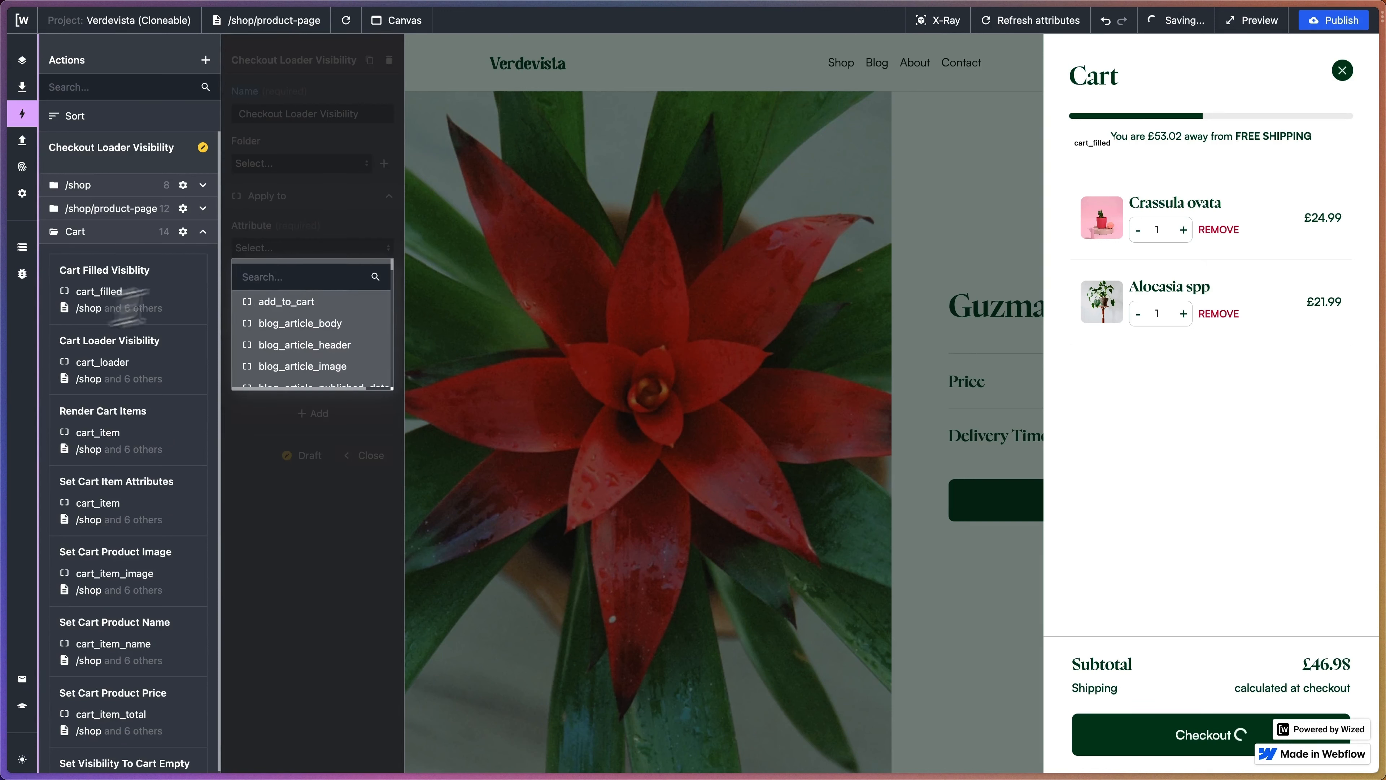
text(checkout)
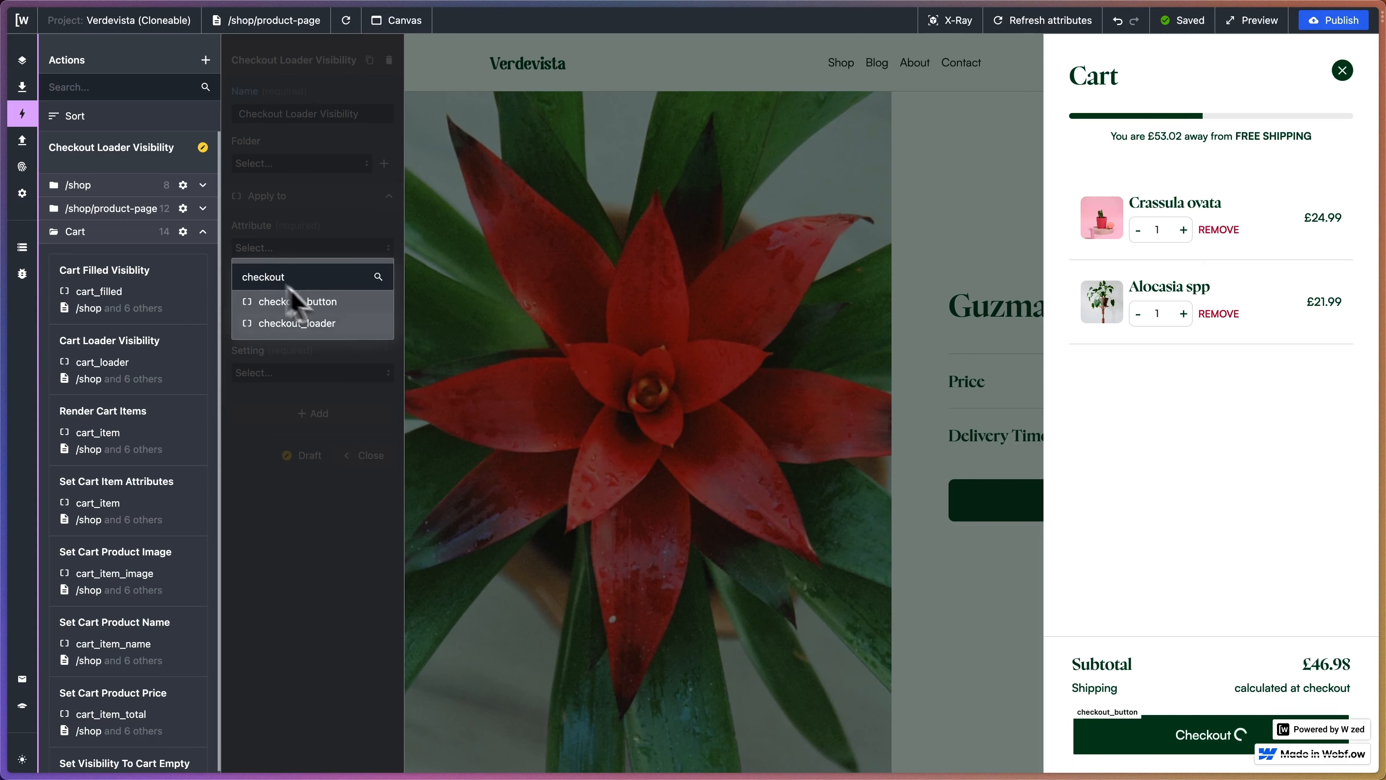
click(332, 325)
click(341, 374)
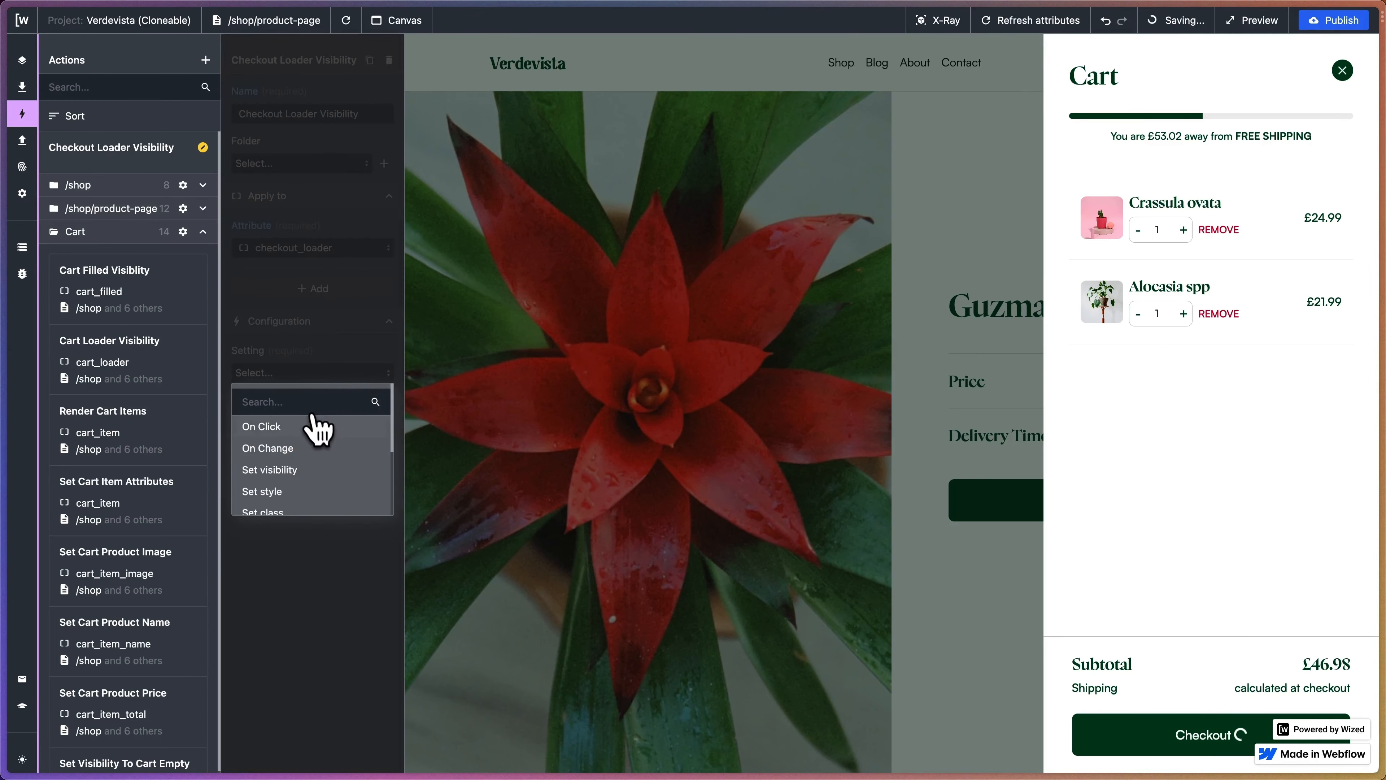
click(322, 468)
- Set the Visible if condition to {{r.9.$.isRequesting === true}} using Create Checkout's isRequesting state
click(384, 424)
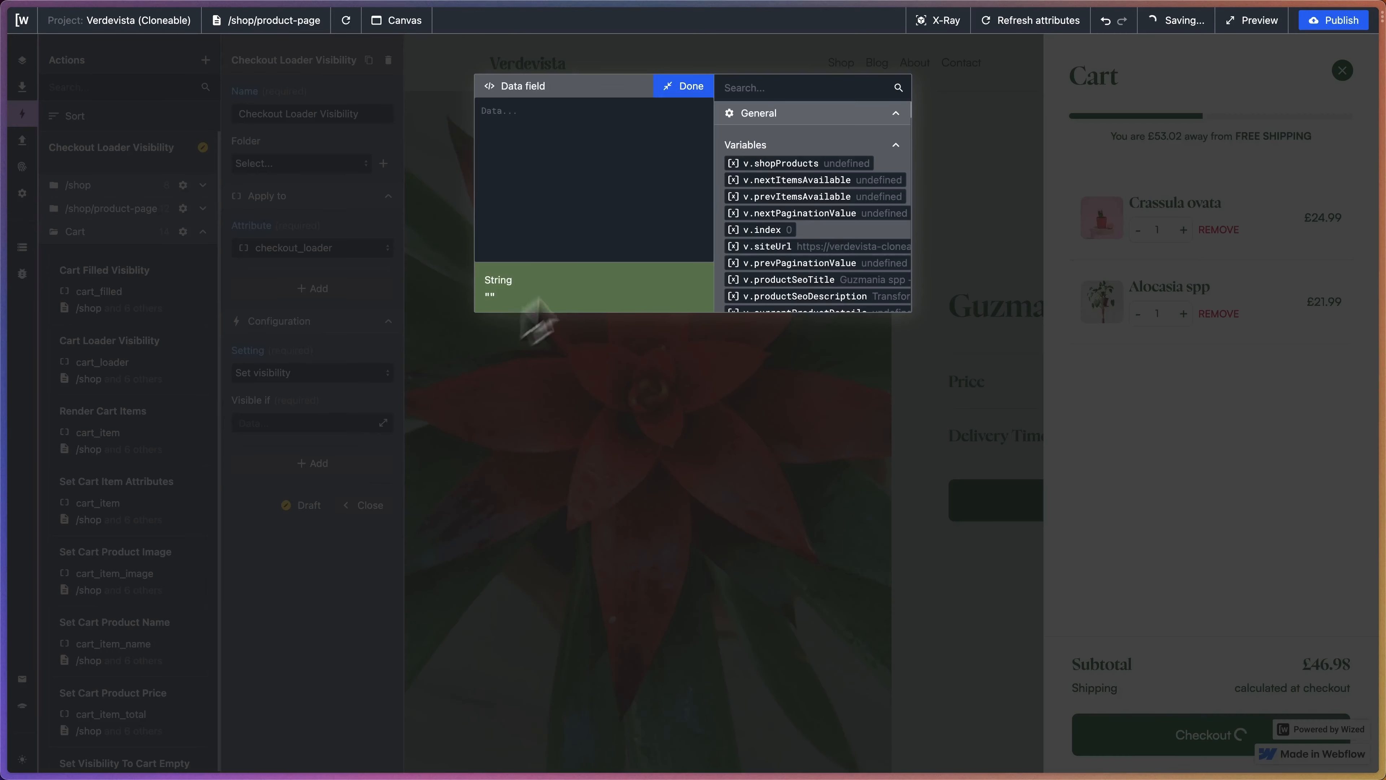
scroll(818, 207, down, 10)
scroll(833, 192, up, 6)
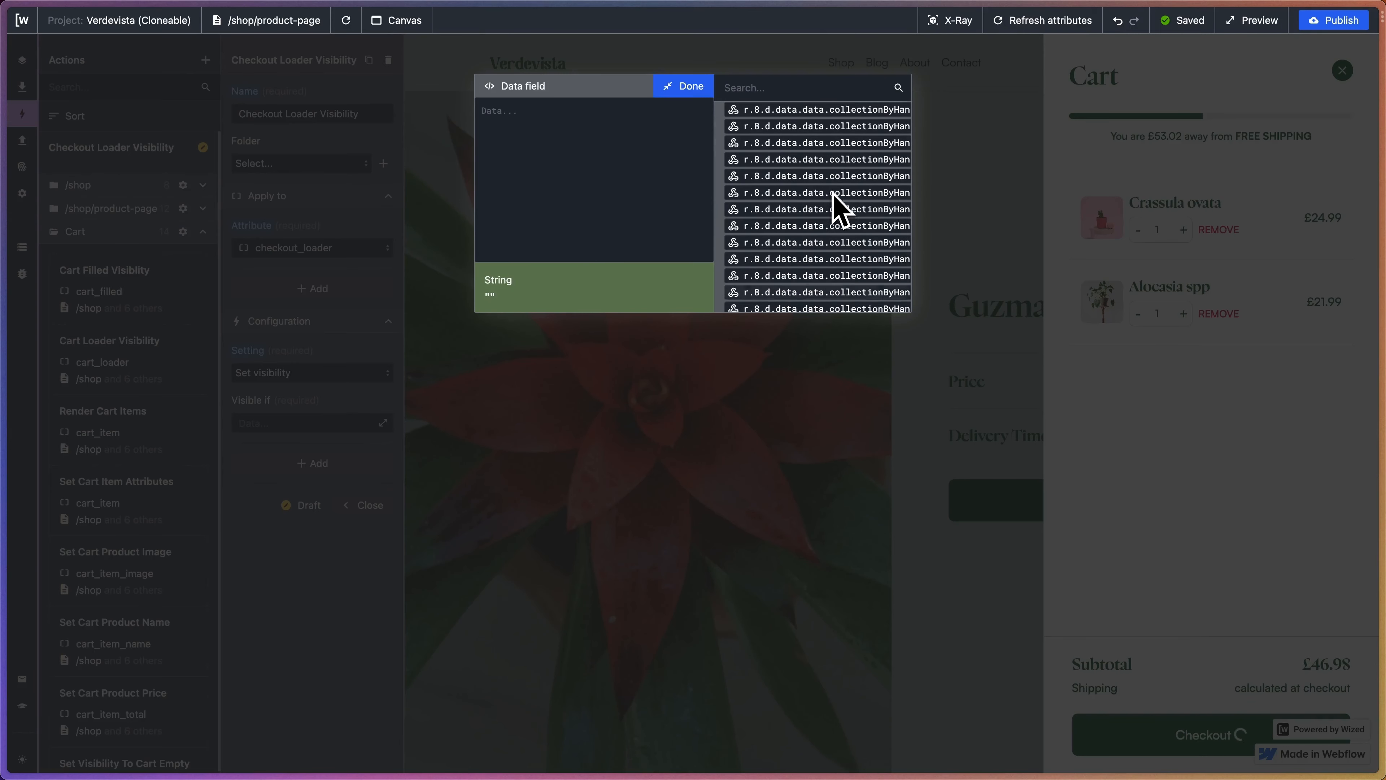
scroll(836, 210, up, 5)
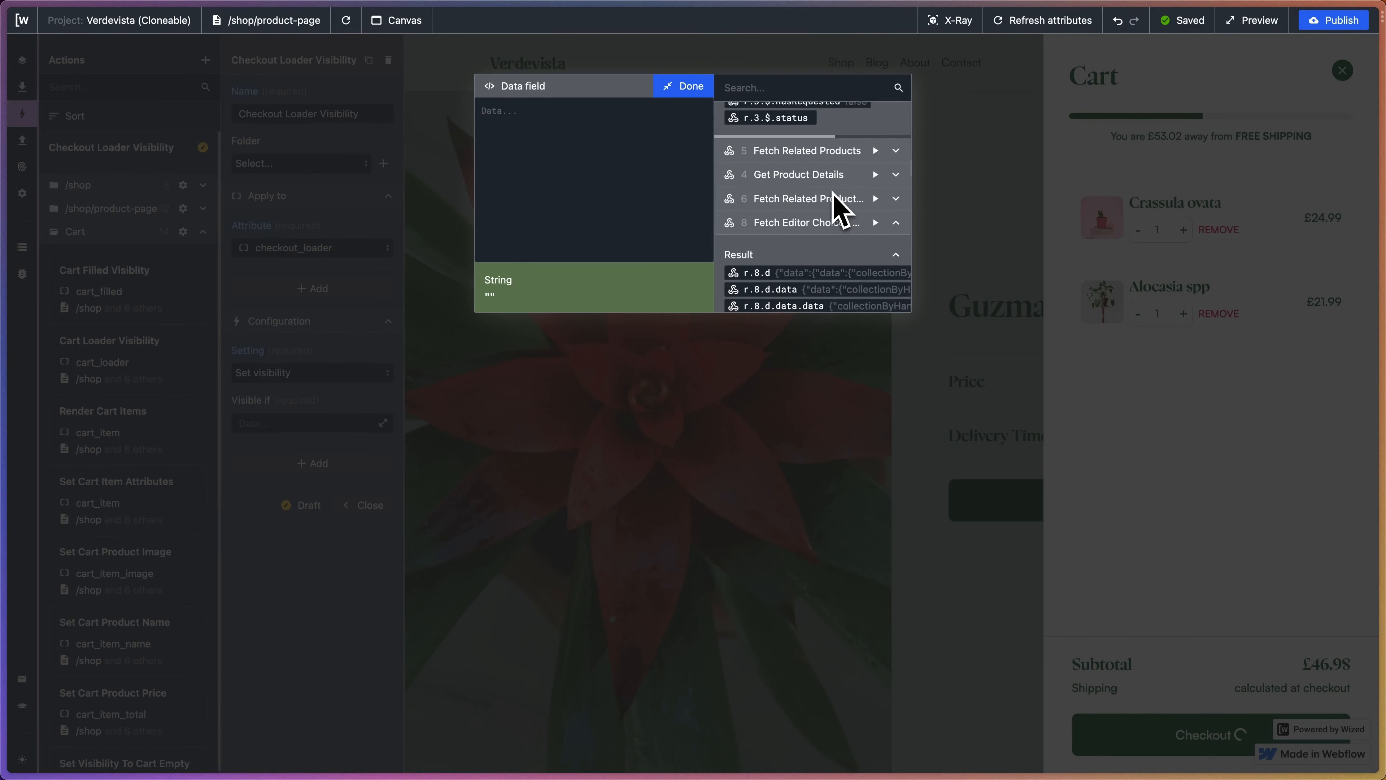
click(895, 168)
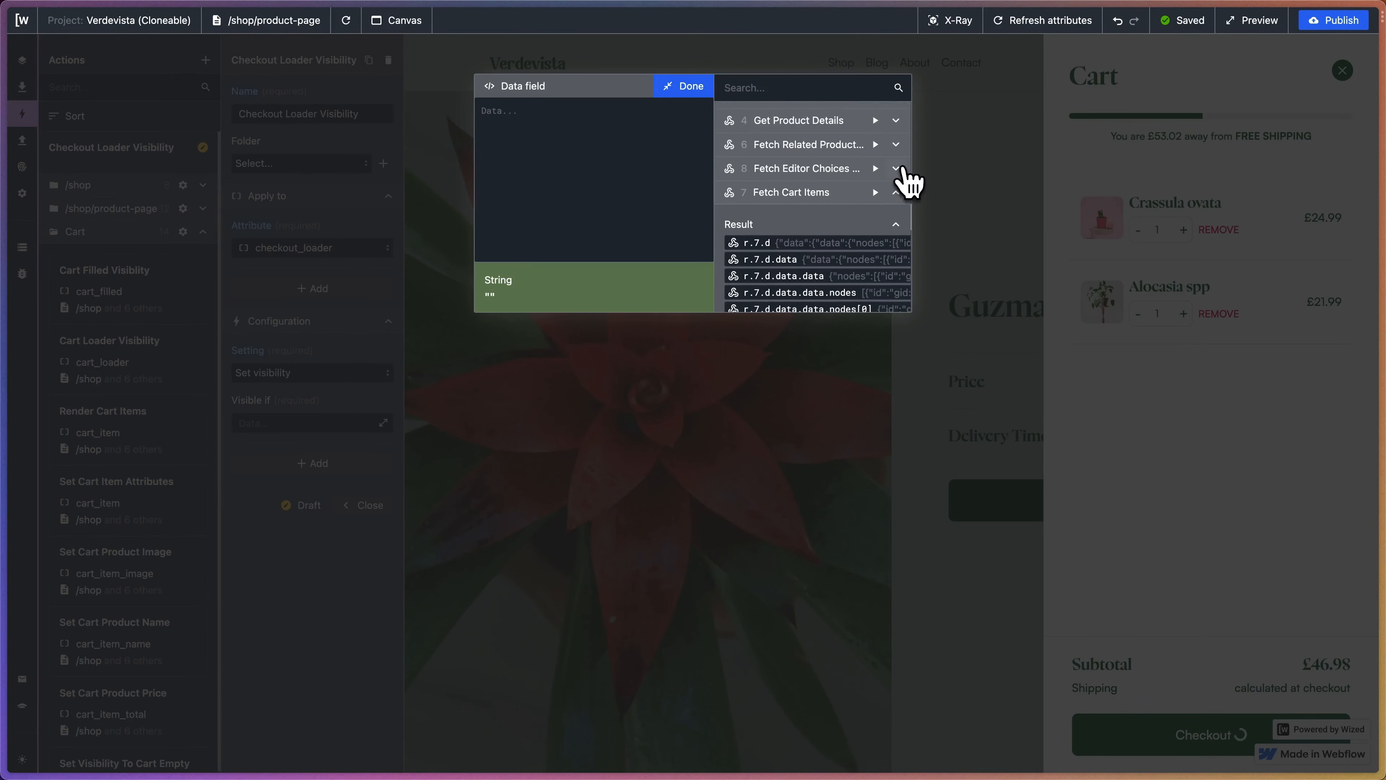
click(896, 192)
scroll(865, 245, down, 3)
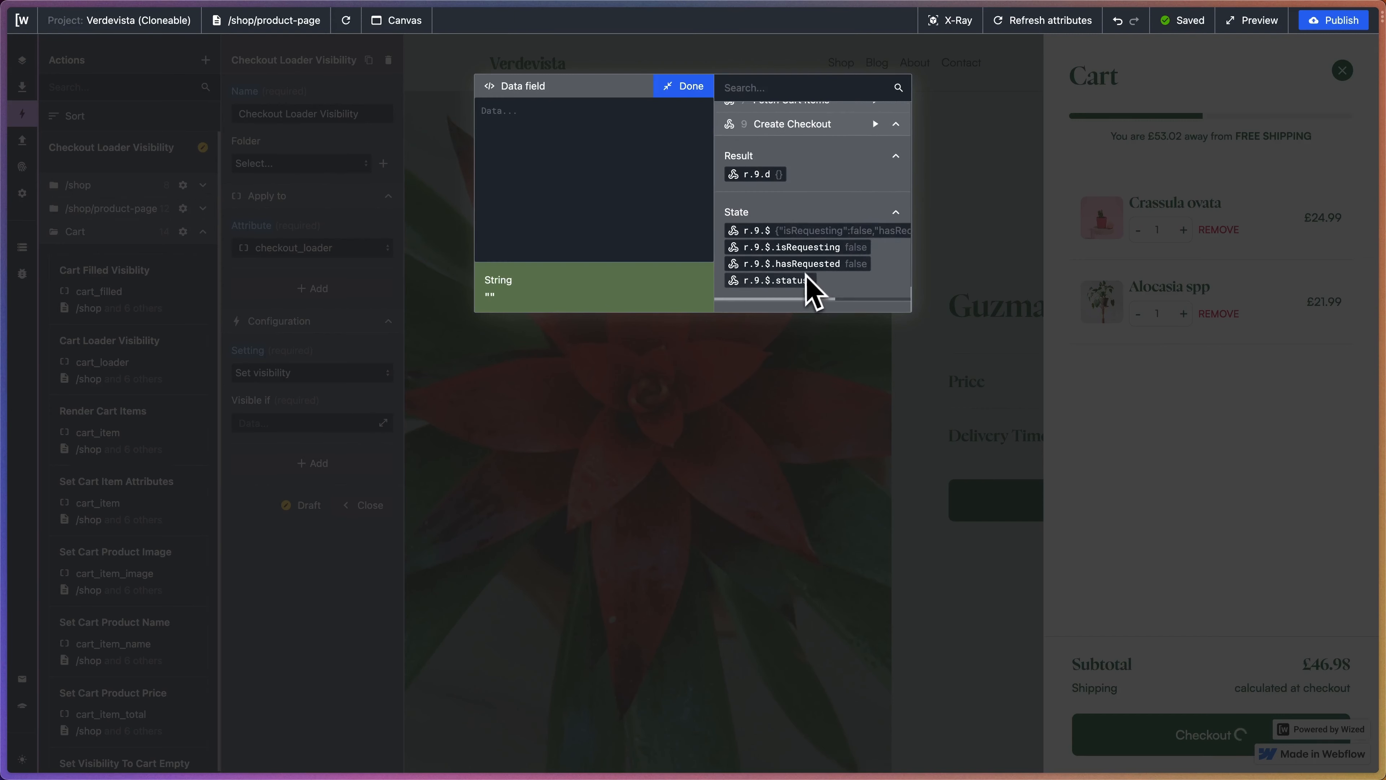
scroll(810, 289, down, 2)
click(806, 192)
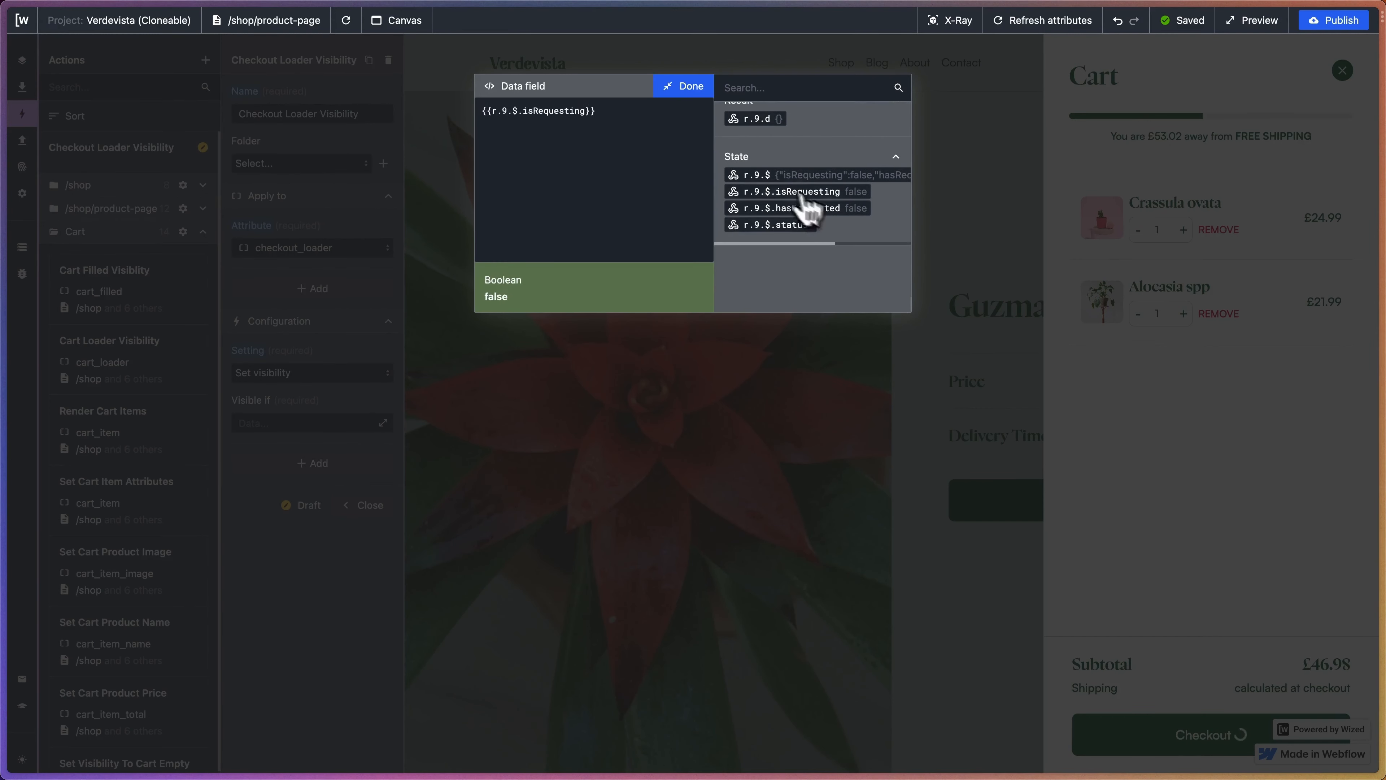
click(587, 111)
text(===)
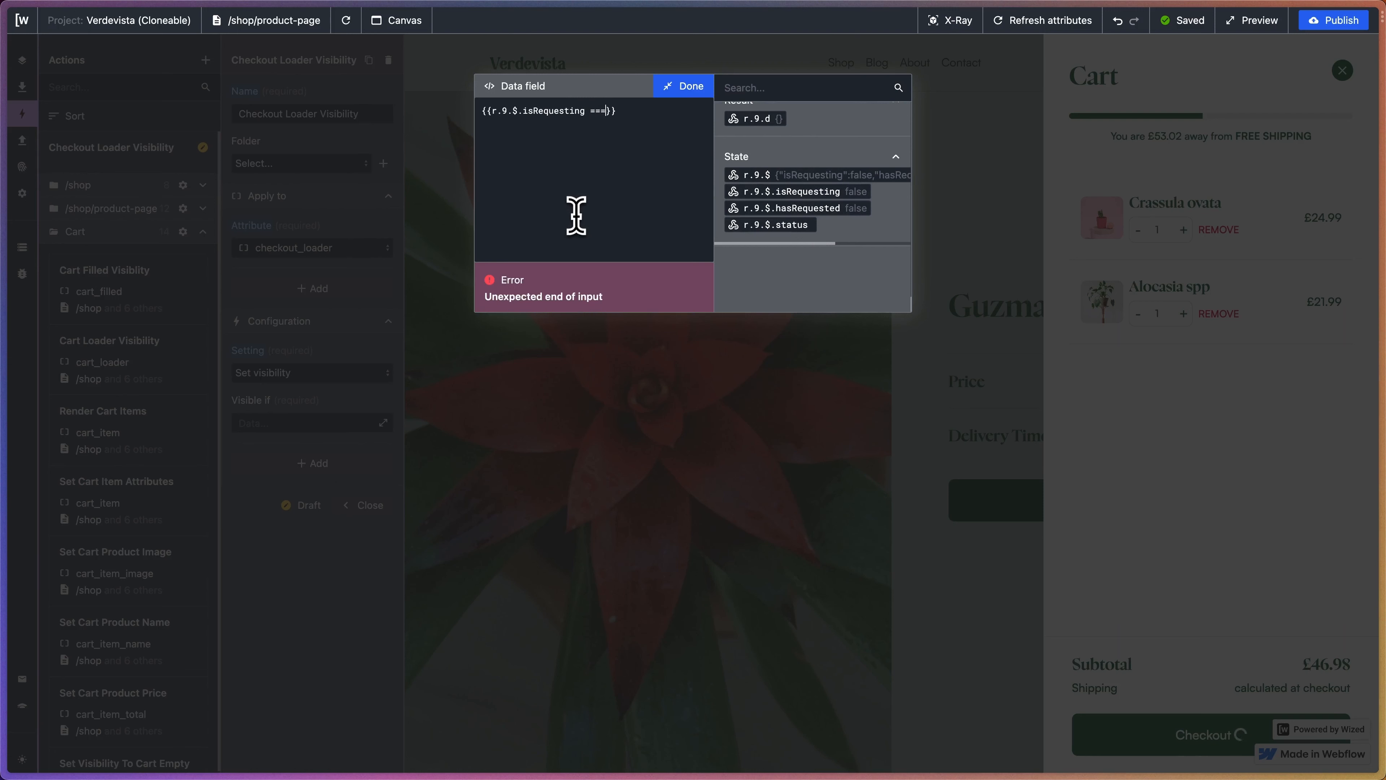
text( true)
click(685, 87)
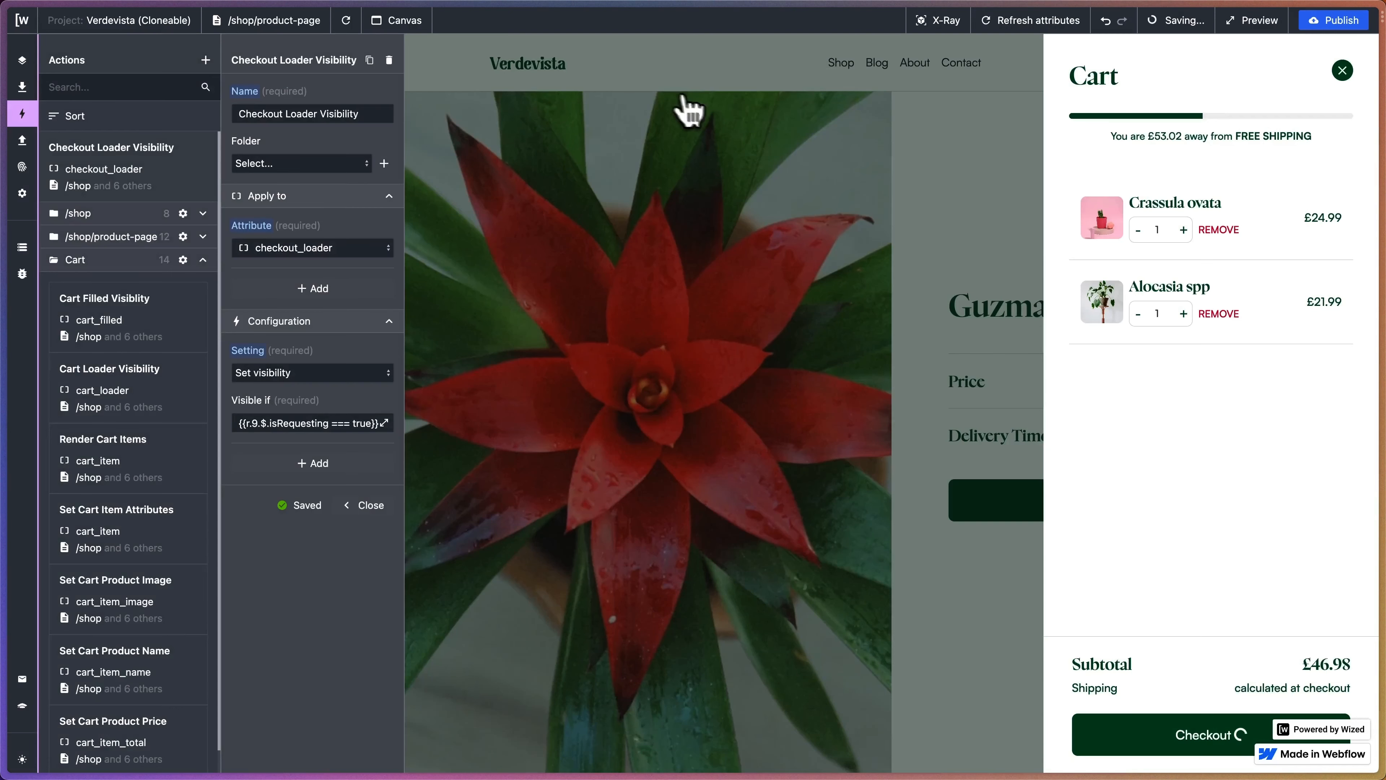
- Refresh the preview, open the cart, and start checkout to test the loader
click(346, 20)
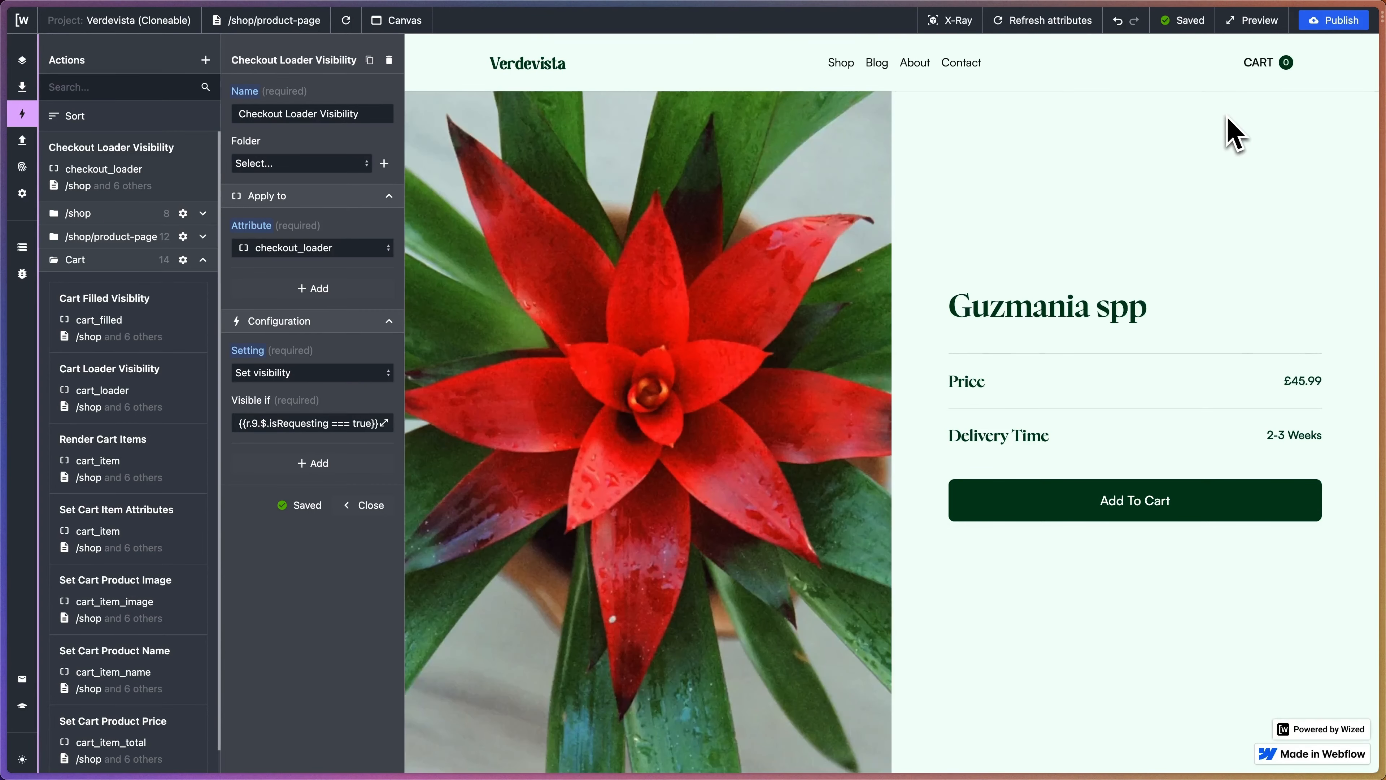
click(1258, 68)
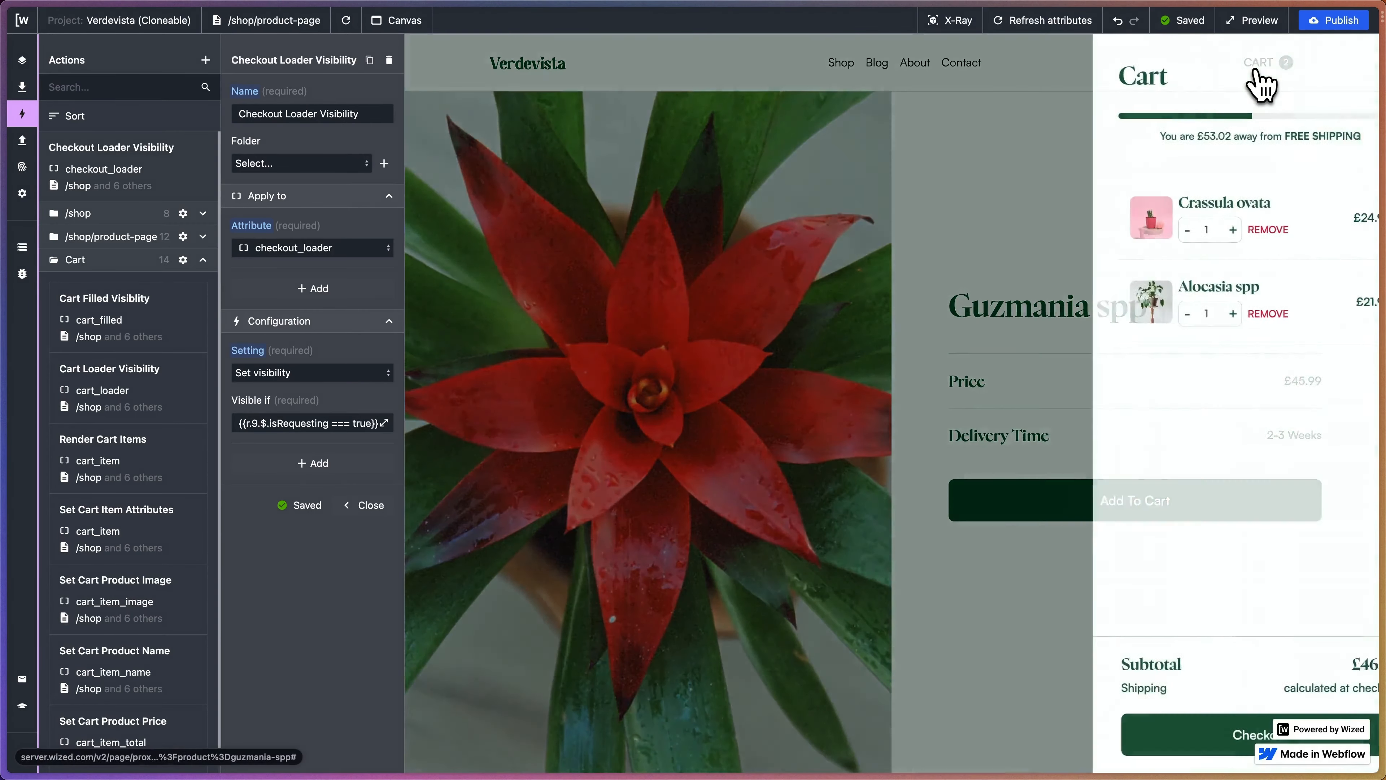
click(1190, 734)
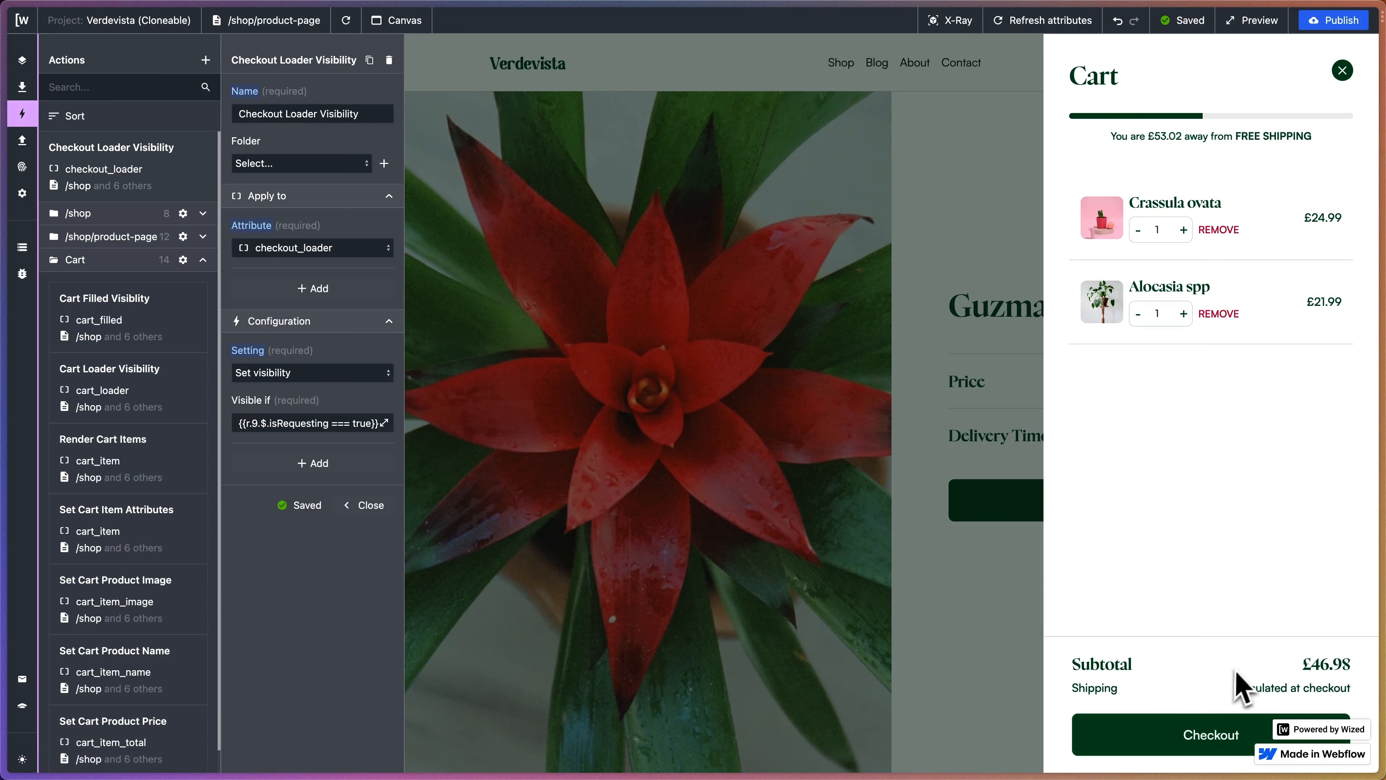